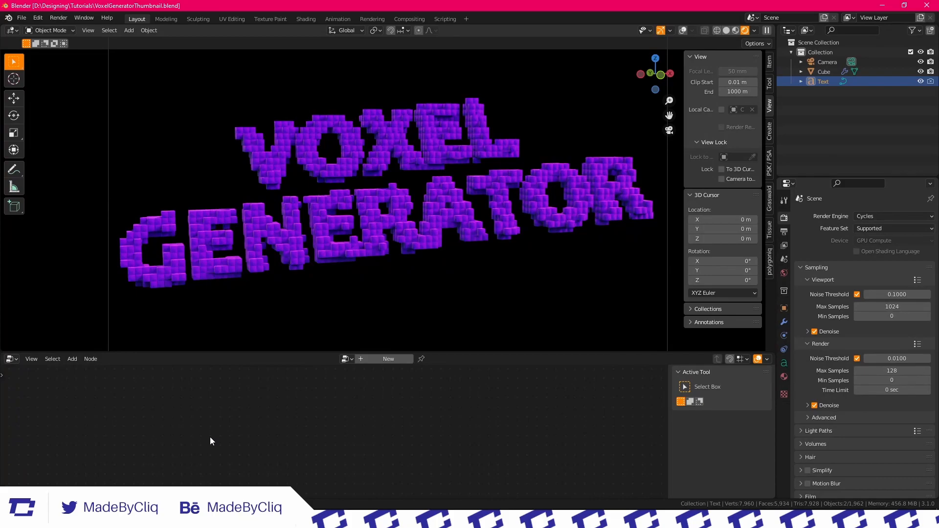
pyautogui.moveTo(289, 214); pyautogui.dragTo(262, 198, button='middle')
pyautogui.scroll(3, 340, 193)
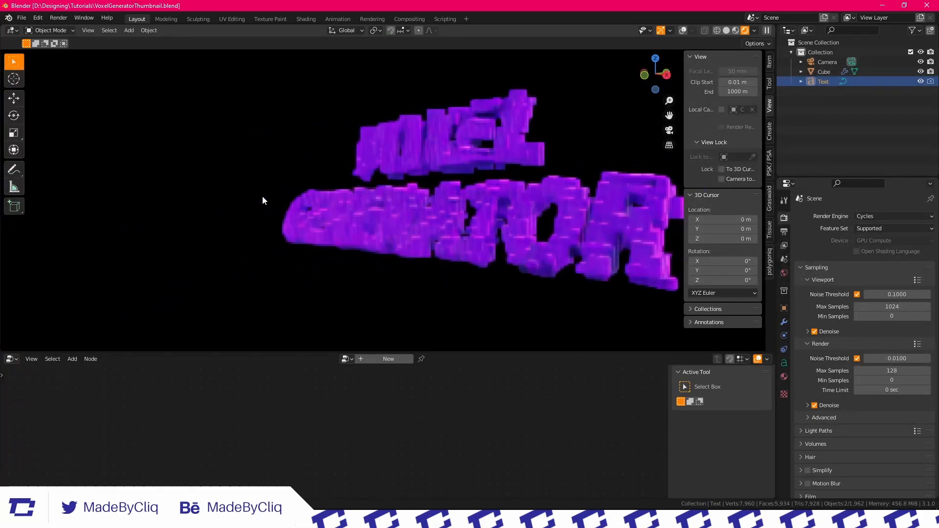
pyautogui.moveTo(420, 201); pyautogui.dragTo(417, 195, button='middle')
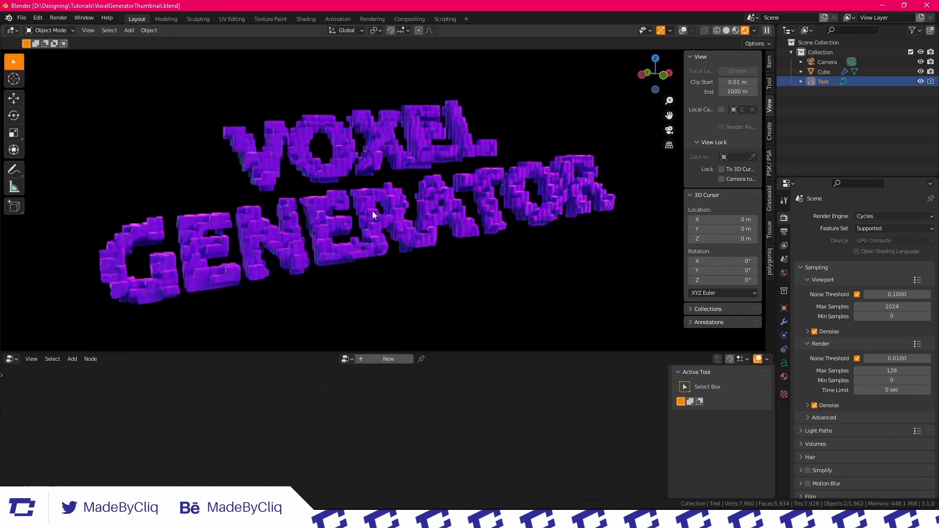
pyautogui.moveTo(365, 136)
pyautogui.mouseDown(button='middle')
pyautogui.moveTo(451, 125)
pyautogui.moveTo(366, 131)
pyautogui.mouseUp(button='middle')
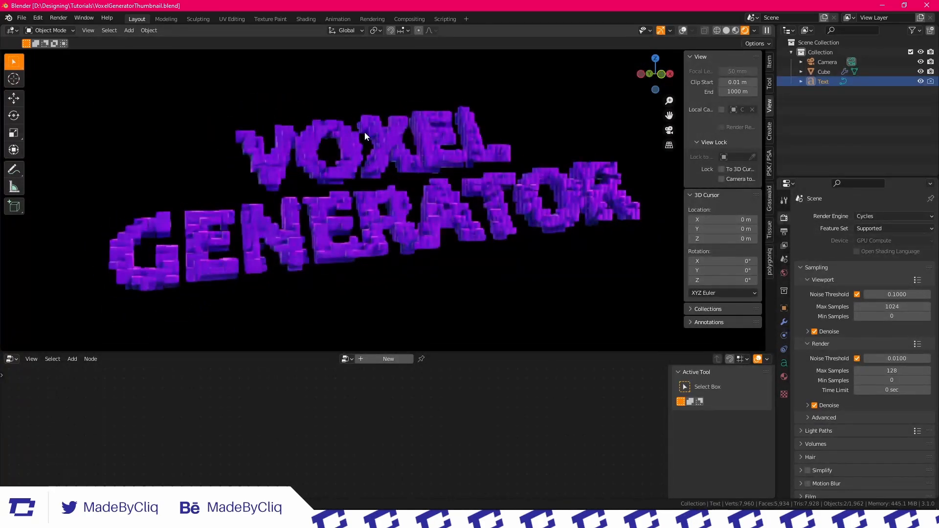
# Start a new General file
pyautogui.click(89, 359)
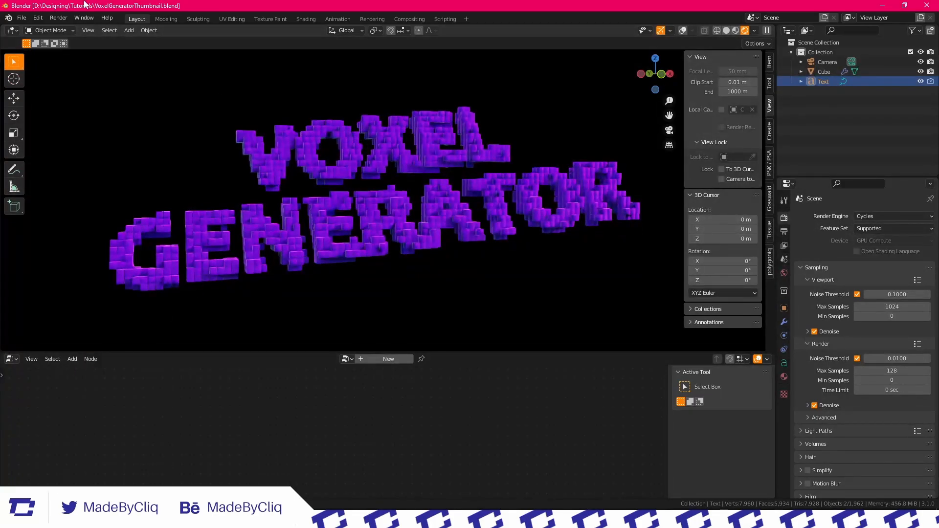
pyautogui.click(15, 19)
pyautogui.moveTo(44, 28)
pyautogui.click(137, 31)
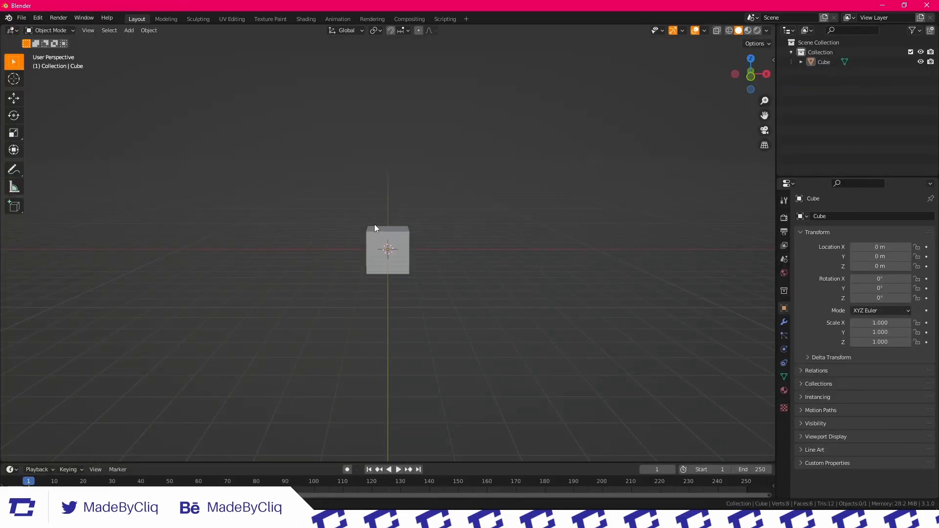
# Select the default cube, enlarge the timeline area below the viewport and switch that area to the Geometry Node Editor
pyautogui.scroll(5, 391, 239)
pyautogui.moveTo(342, 233); pyautogui.dragTo(407, 246, button='middle')
pyautogui.scroll(-5, 404, 243)
pyautogui.click(393, 221)
pyautogui.moveTo(250, 460); pyautogui.dragTo(51, 328)
pyautogui.click(11, 318)
pyautogui.click(30, 401)
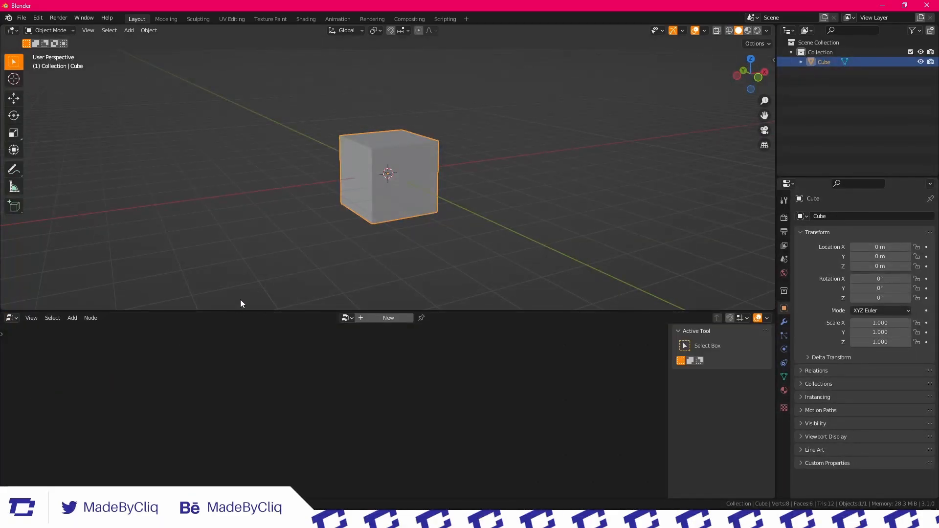
# Create a new geometry node tree on the cube and move Group Input and Group Output apart with their link removed
pyautogui.moveTo(227, 309); pyautogui.dragTo(227, 253)
pyautogui.click(401, 261)
pyautogui.scroll(5, 441, 162)
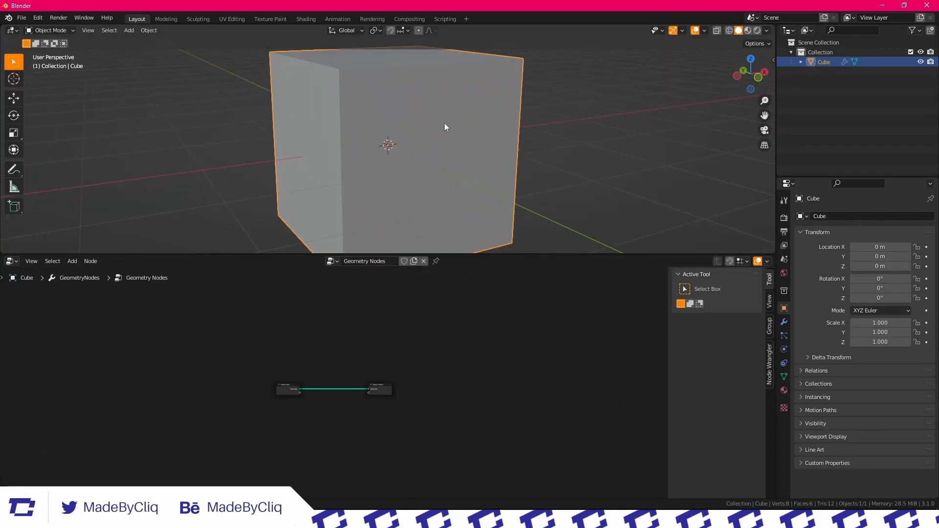
pyautogui.moveTo(438, 129); pyautogui.dragTo(437, 115, button='middle')
pyautogui.moveTo(281, 254); pyautogui.dragTo(281, 356)
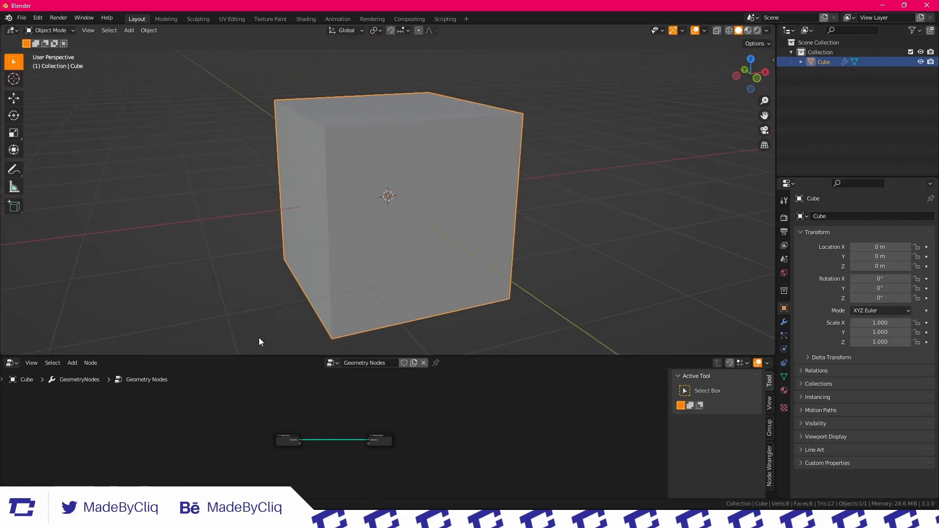
pyautogui.scroll(-3, 384, 226)
pyautogui.moveTo(385, 226); pyautogui.dragTo(364, 236, button='middle')
pyautogui.scroll(5, 304, 439)
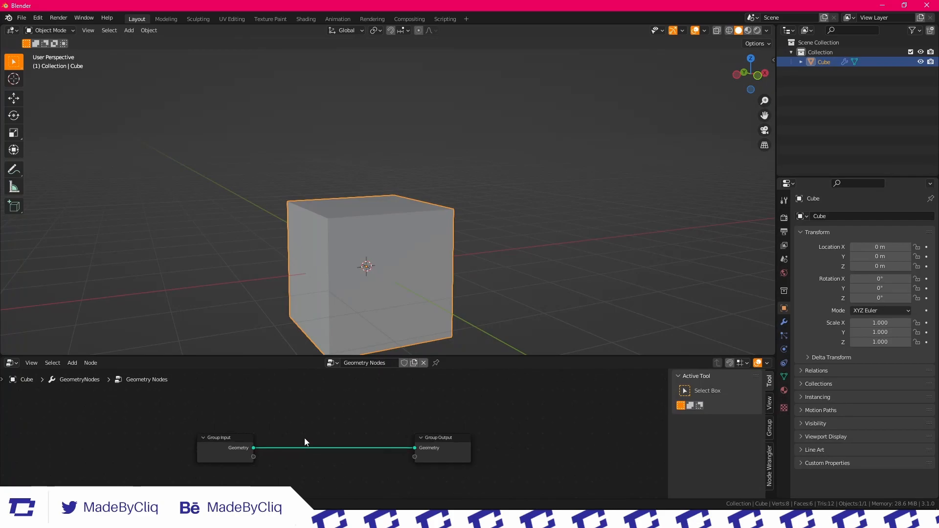
pyautogui.moveTo(511, 415); pyautogui.dragTo(448, 420)
pyautogui.moveTo(320, 421); pyautogui.dragTo(173, 423)
# Add a Mesh Line node between the group nodes and connect its Mesh output to the Group Output's Geometry
pyautogui.hotkey('shift', 'a')
pyautogui.click(315, 296)
pyautogui.write('mesh')
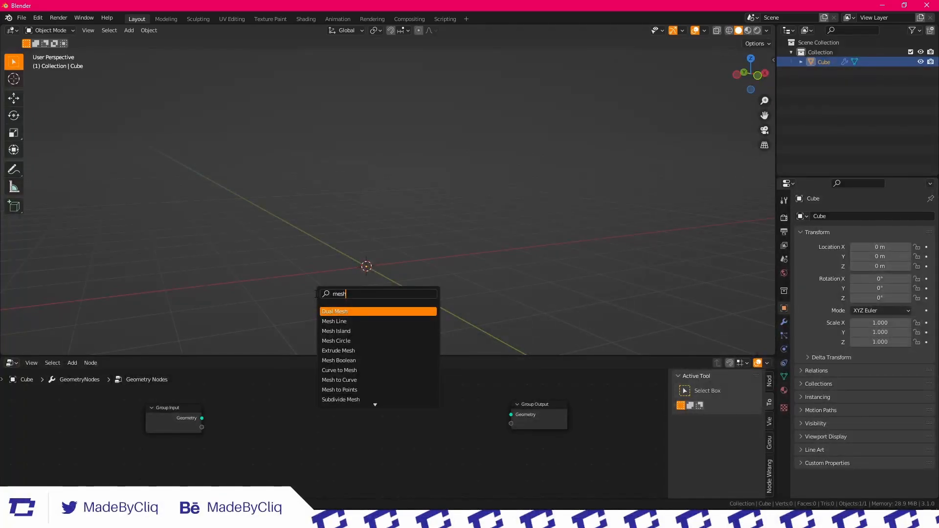
pyautogui.press('Down')
pyautogui.press('Return')
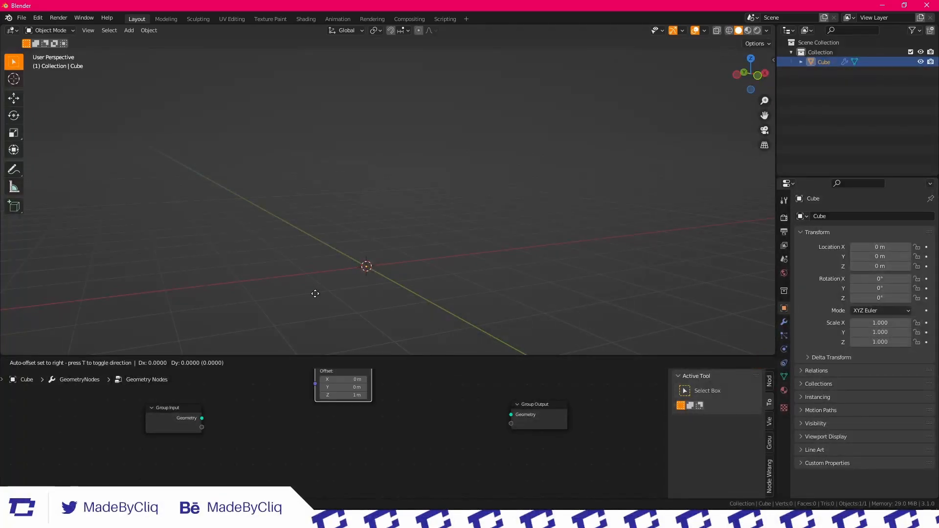
pyautogui.click(394, 413)
pyautogui.moveTo(451, 352); pyautogui.dragTo(413, 239, button='middle')
pyautogui.scroll(3, 381, 418)
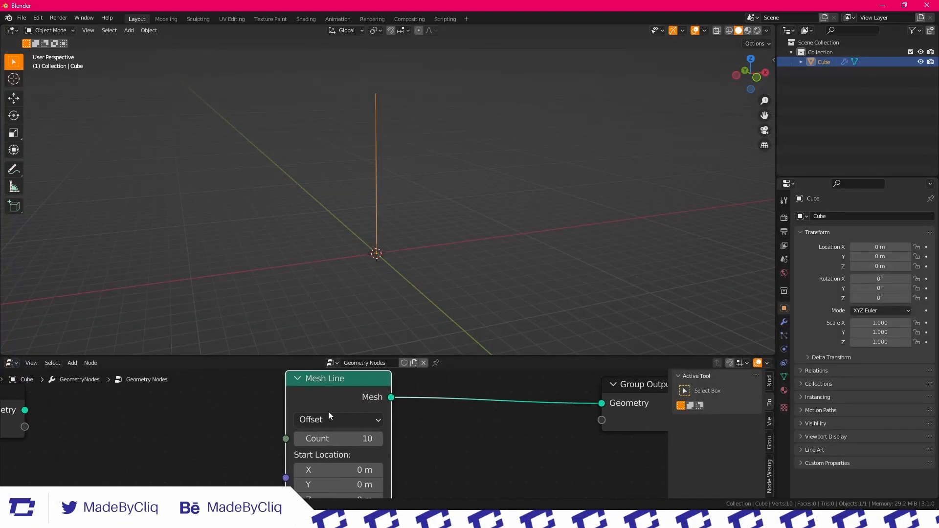
# Set the Mesh Line node to End Points mode, enlarge the node editor and frame the line in the viewport
pyautogui.click(329, 420)
pyautogui.click(331, 454)
pyautogui.scroll(-2, 332, 436)
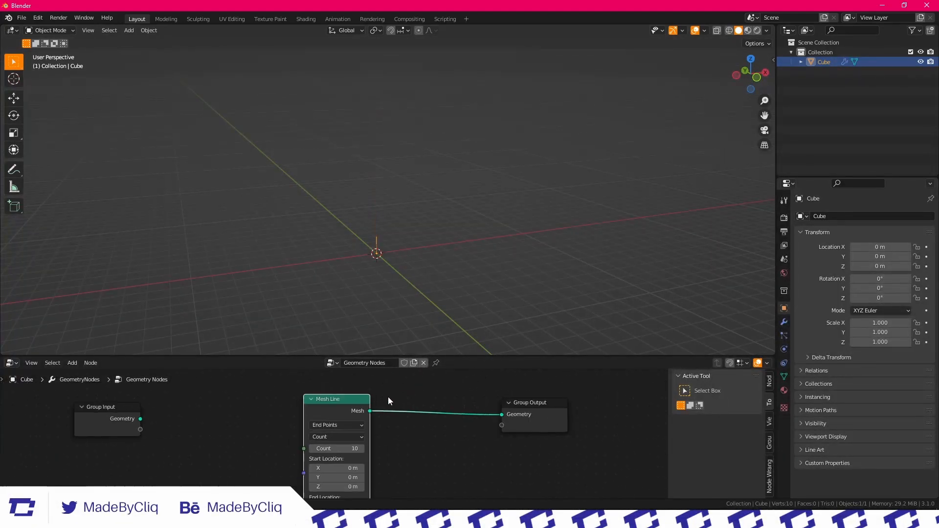
pyautogui.scroll(-2, 388, 397)
pyautogui.scroll(3, 389, 429)
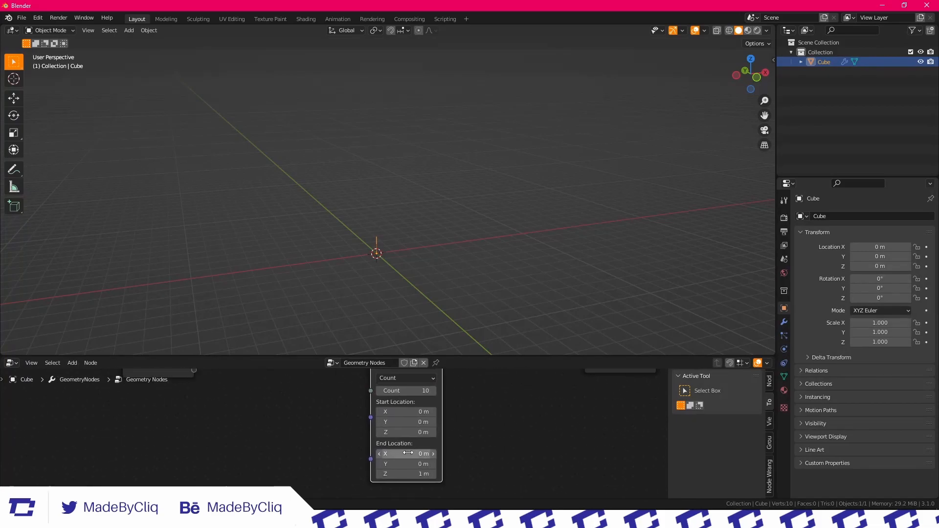
pyautogui.moveTo(316, 350); pyautogui.dragTo(337, 280)
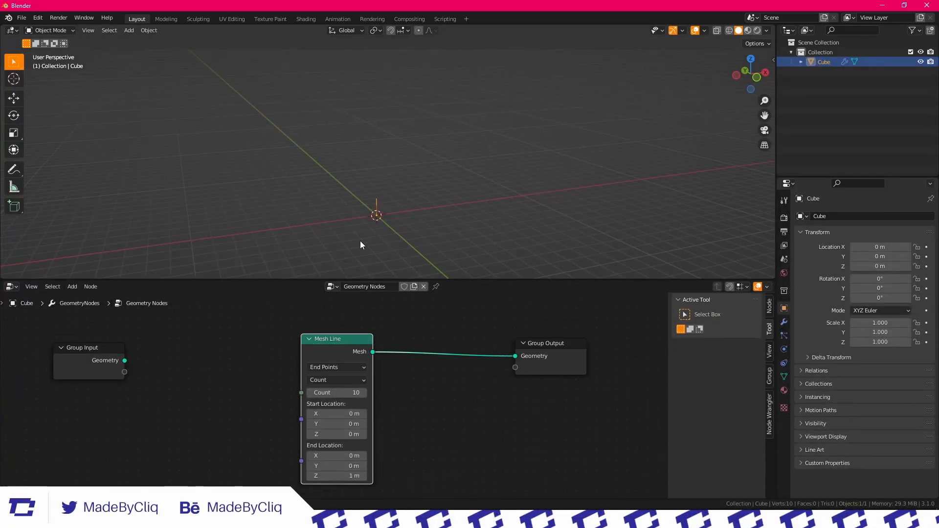
pyautogui.press('KP_Decimal')
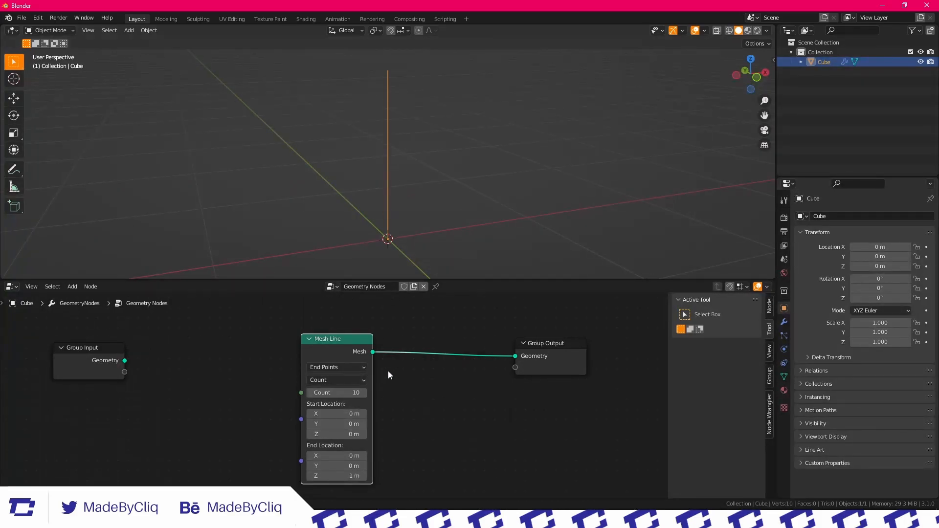
# Insert an Instance on Points node between Mesh Line and Group Output, with the line feeding its Points input
pyautogui.scroll(-3, 392, 377)
pyautogui.hotkey('shift', 'a')
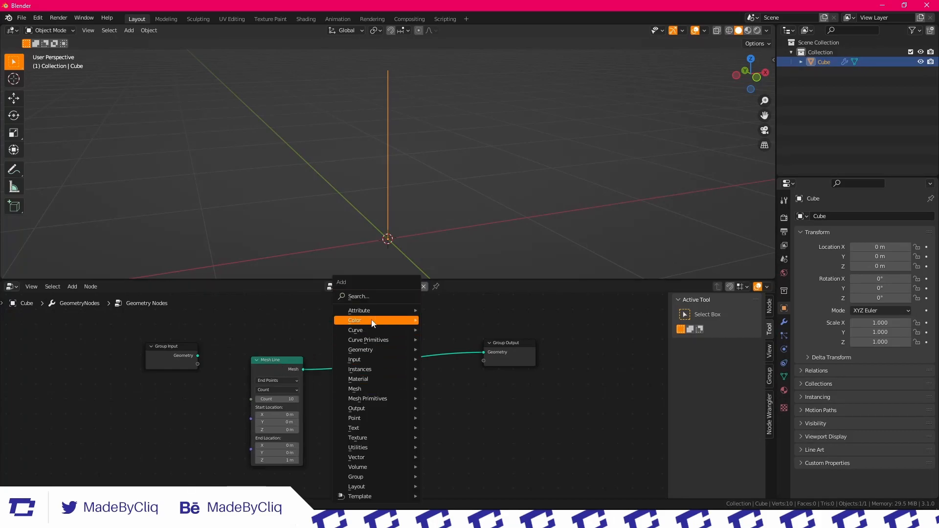
pyautogui.click(371, 296)
pyautogui.write('instr')
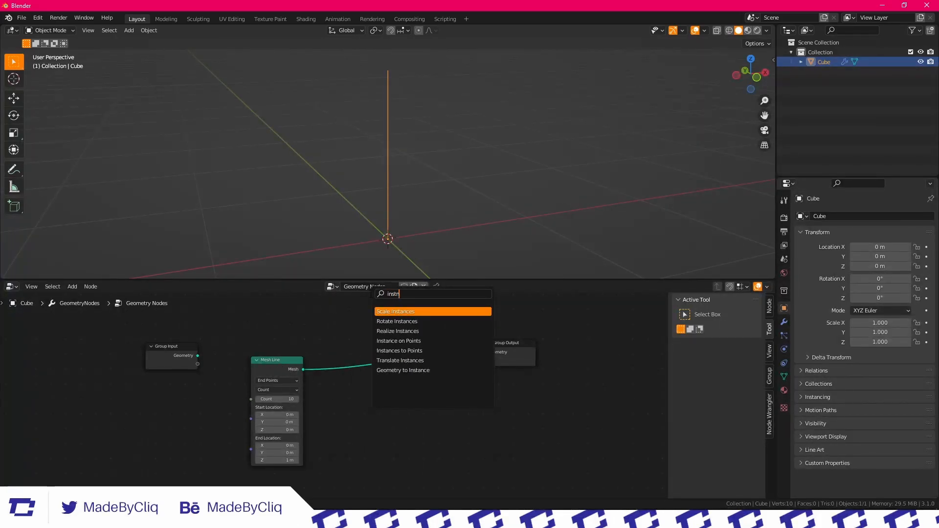
pyautogui.press('Down')
pyautogui.press('Down')
pyautogui.press('Down')
pyautogui.press('Return')
pyautogui.click(329, 326)
# Add a Grid node and connect its Mesh output to the Instance input of Instance on Points
pyautogui.hotkey('shift', 'a')
pyautogui.write('grid')
pyautogui.press('Return')
pyautogui.click(355, 460)
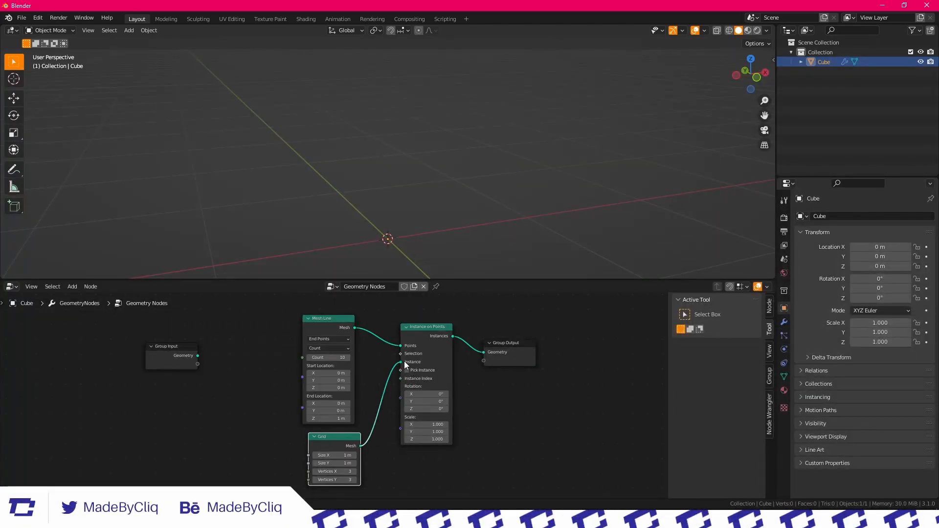
pyautogui.moveTo(405, 363); pyautogui.dragTo(404, 361)
pyautogui.scroll(-3, 440, 142)
pyautogui.scroll(3, 440, 138)
pyautogui.moveTo(431, 141); pyautogui.dragTo(416, 154, button='middle')
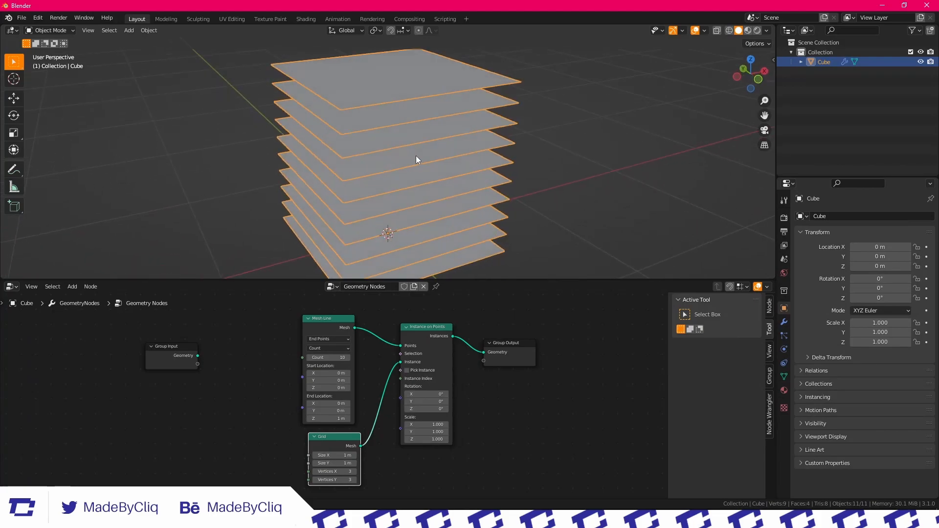
# Switch the viewport to wireframe display to inspect the stacked grids
pyautogui.press('Tab')
pyautogui.scroll(-3, 407, 161)
pyautogui.press('Tab')
pyautogui.click(729, 31)
pyautogui.moveTo(641, 115)
pyautogui.mouseDown(button='middle')
pyautogui.moveTo(417, 193)
pyautogui.moveTo(440, 119)
pyautogui.moveTo(509, 92)
pyautogui.moveTo(465, 86)
pyautogui.moveTo(422, 153)
pyautogui.mouseUp(button='middle')
pyautogui.scroll(-2, 491, 391)
# Combine the Mesh Line, Grid and Instance on Points nodes into a node group and move its Group Input further away
pyautogui.moveTo(436, 435); pyautogui.dragTo(304, 288)
pyautogui.hotkey('ctrl', 'g')
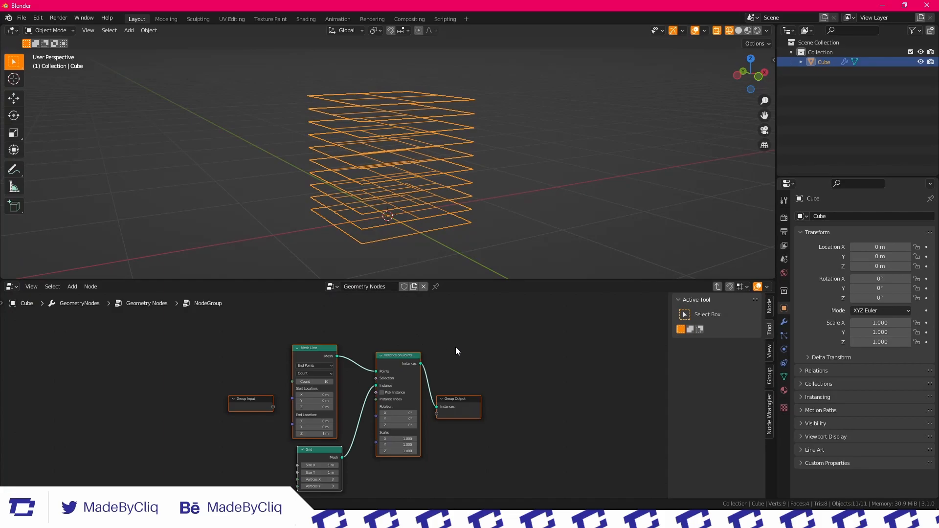
pyautogui.moveTo(491, 362); pyautogui.dragTo(554, 322, button='middle')
pyautogui.moveTo(305, 359); pyautogui.dragTo(180, 356)
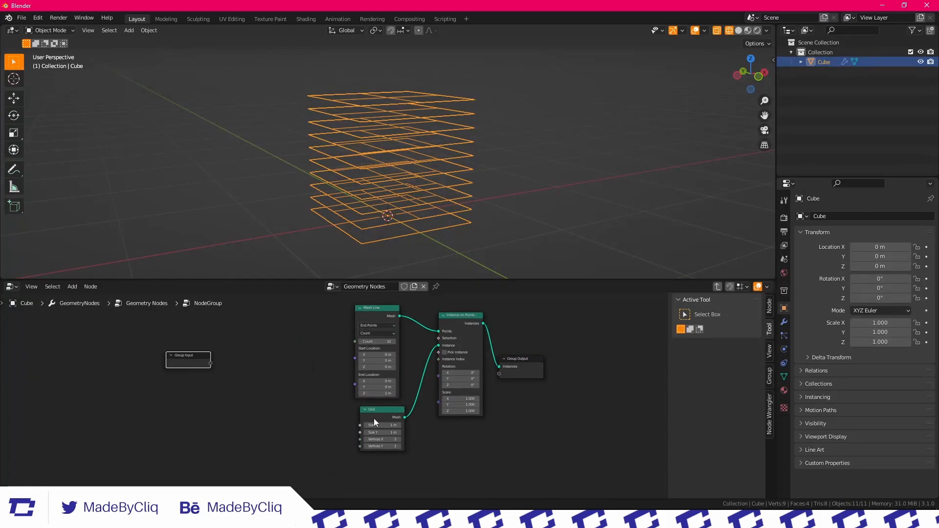
# Expose the Grid's Size X and Size Y by connecting both to the Group Input node
pyautogui.click(377, 419)
pyautogui.scroll(2, 421, 403)
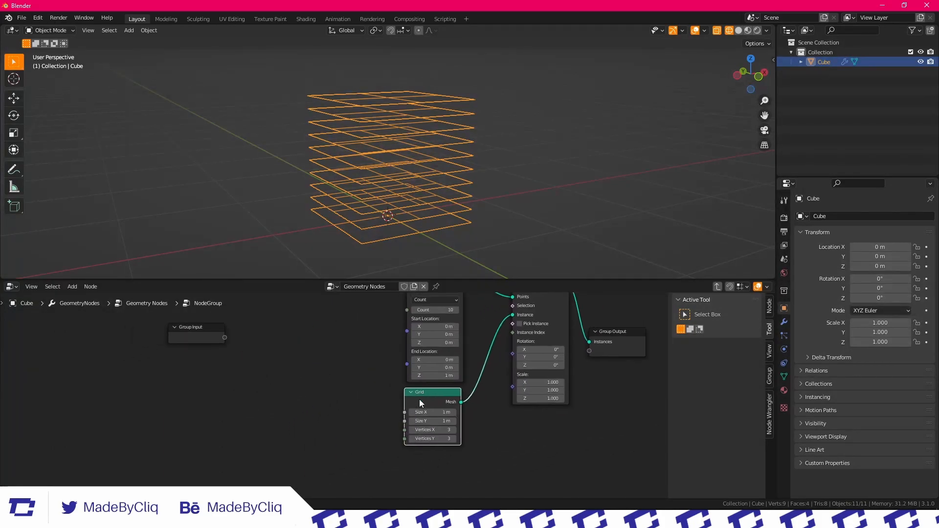
pyautogui.scroll(-1, 420, 402)
pyautogui.moveTo(416, 421); pyautogui.dragTo(248, 361)
pyautogui.scroll(2, 287, 368)
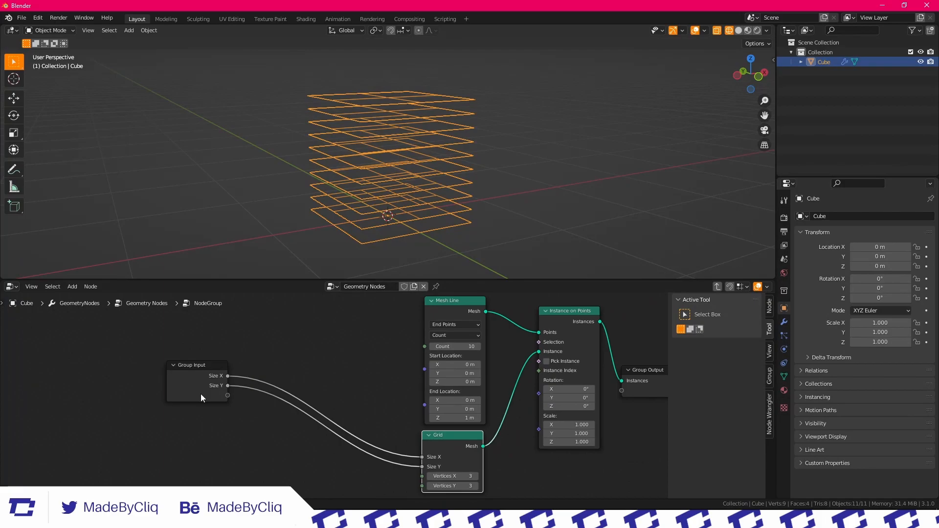
# Add a Combine XYZ node and connect its Vector output to the Mesh Line's End Location
pyautogui.scroll(-1, 318, 403)
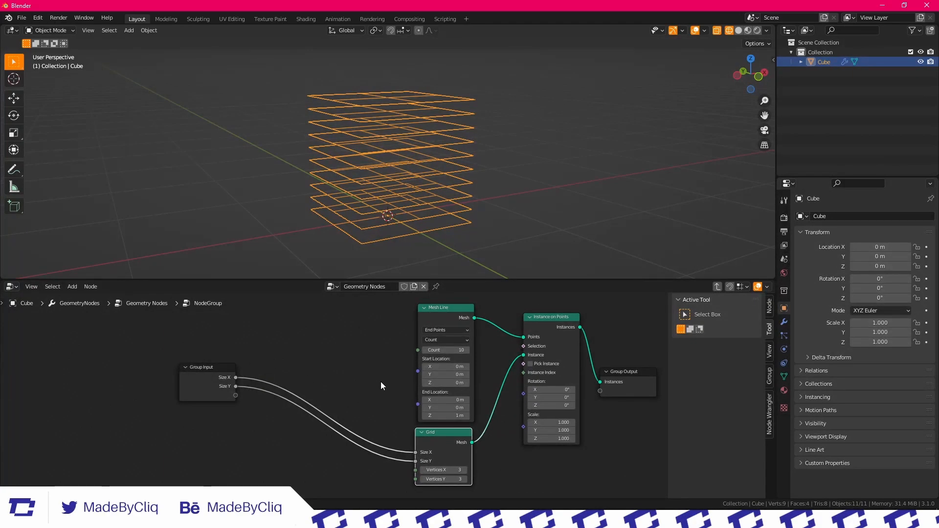
pyautogui.scroll(1, 401, 377)
pyautogui.hotkey('shift', 'a')
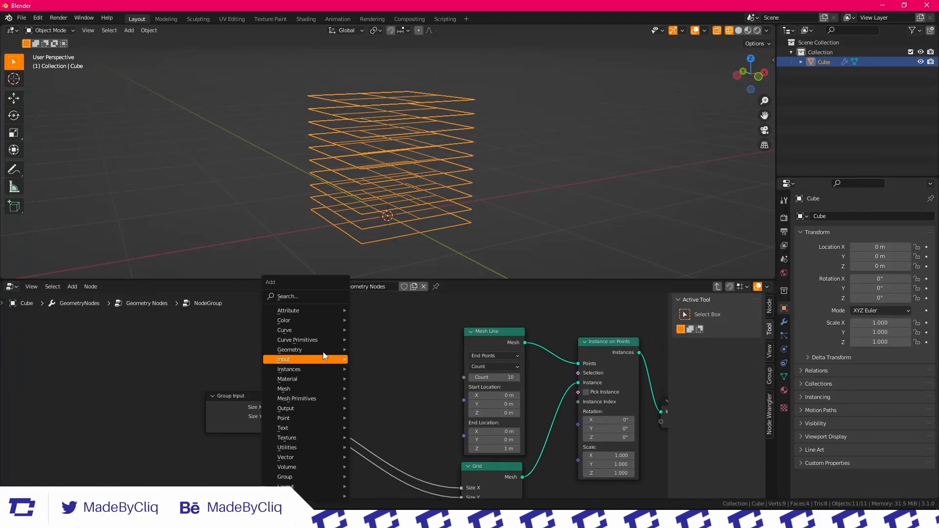
pyautogui.click(303, 296)
pyautogui.write('com')
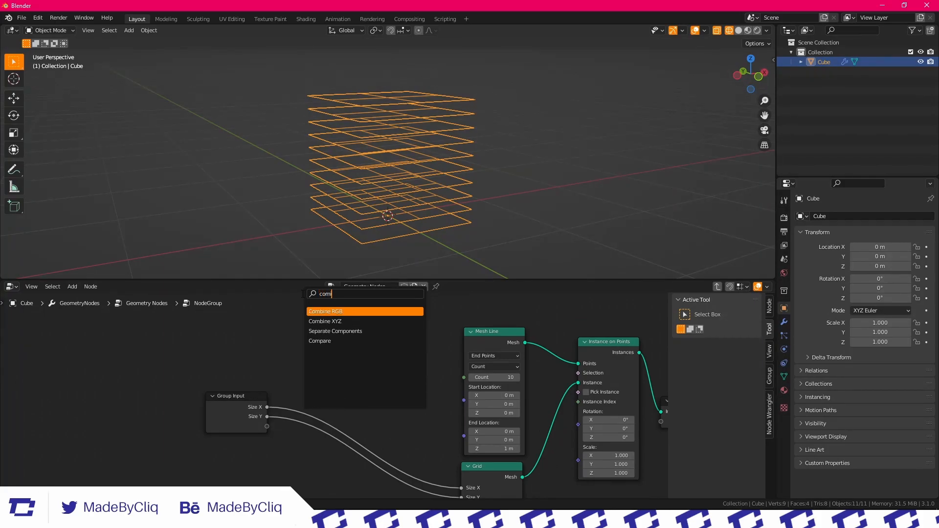
pyautogui.click(326, 321)
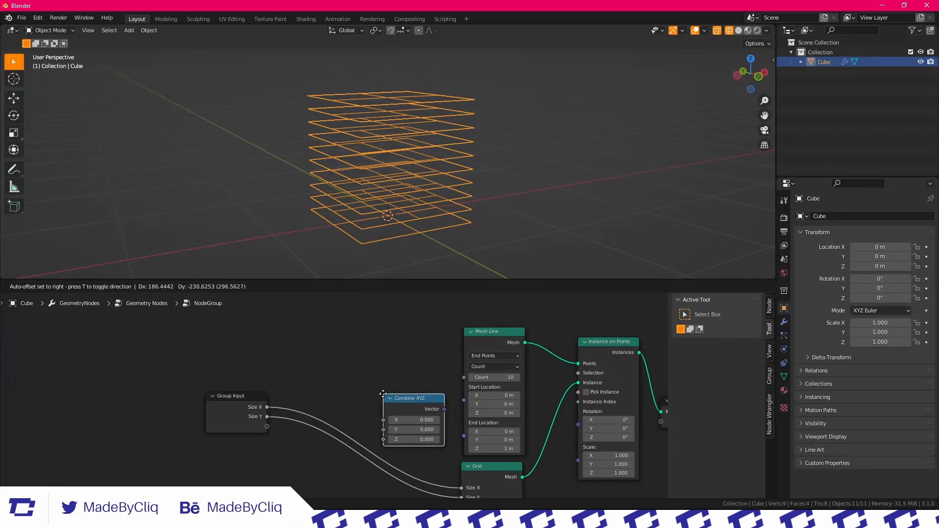
pyautogui.click(447, 409)
pyautogui.moveTo(444, 409); pyautogui.dragTo(468, 435)
pyautogui.moveTo(455, 427); pyautogui.dragTo(516, 421, button='middle')
pyautogui.moveTo(295, 407); pyautogui.dragTo(246, 423)
pyautogui.click(378, 384)
# Add a Separate XYZ node and connect its X and Y outputs to the matching Combine XYZ inputs
pyautogui.hotkey('shift', 'a')
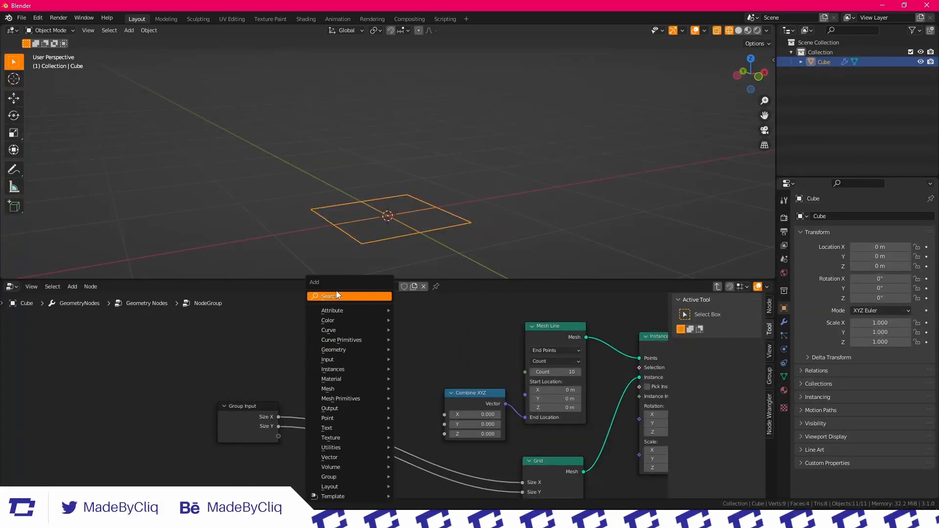
pyautogui.click(337, 296)
pyautogui.write('se')
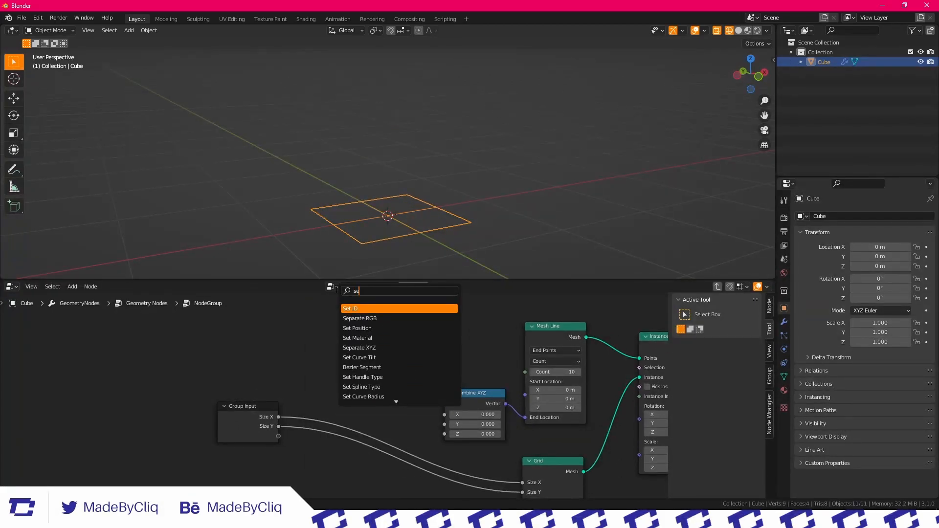
pyautogui.write('parate')
pyautogui.press('Return')
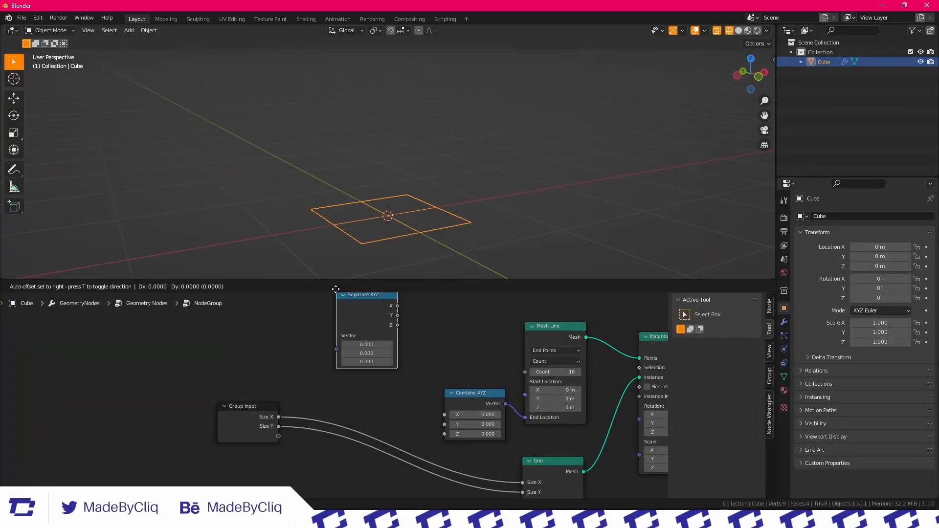
pyautogui.click(299, 308)
pyautogui.moveTo(348, 360); pyautogui.dragTo(319, 380, button='middle')
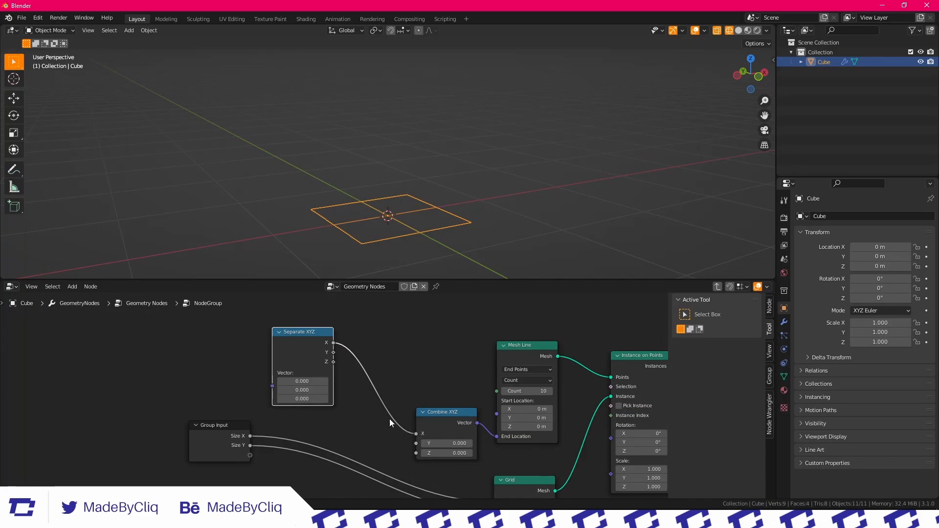
pyautogui.moveTo(419, 450); pyautogui.dragTo(418, 446)
pyautogui.moveTo(419, 446); pyautogui.dragTo(486, 374, button='middle')
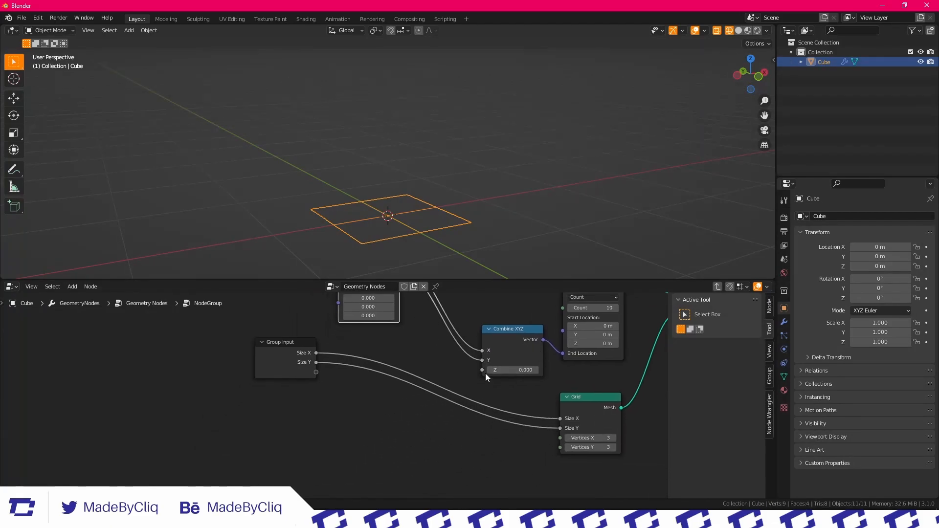
# Expose the Combine XYZ node's Z as a new group input and show the group's list of inputs and outputs
pyautogui.click(319, 377)
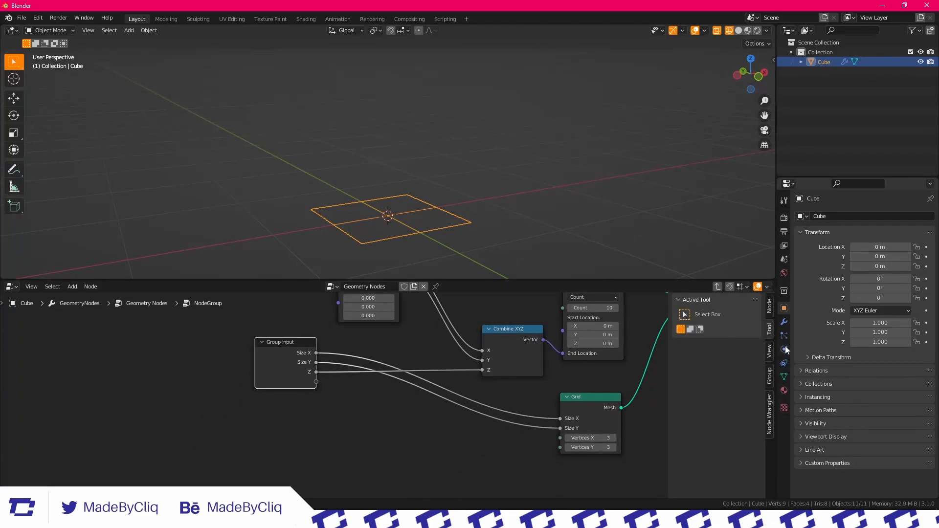
pyautogui.click(769, 375)
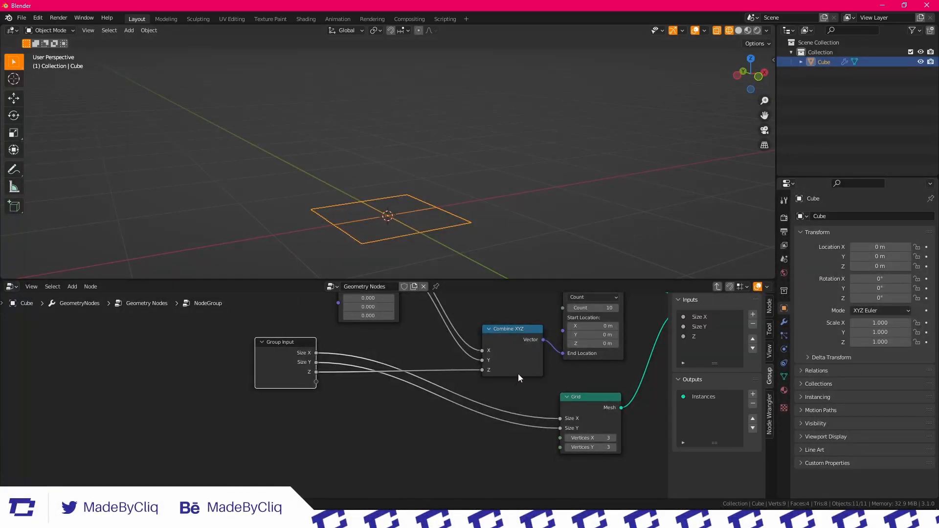
# Rename the node group's Z input as Size Z
pyautogui.moveTo(413, 320); pyautogui.dragTo(340, 351, button='middle')
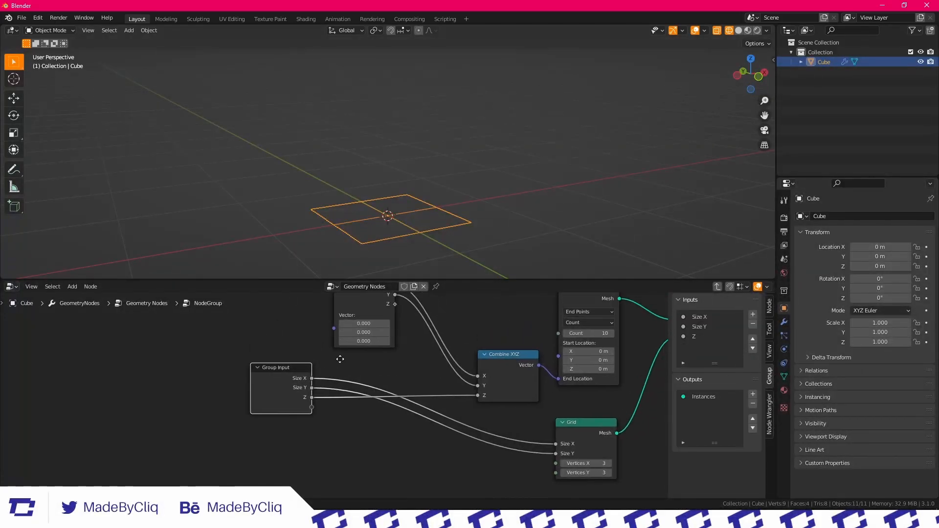
pyautogui.click(707, 337)
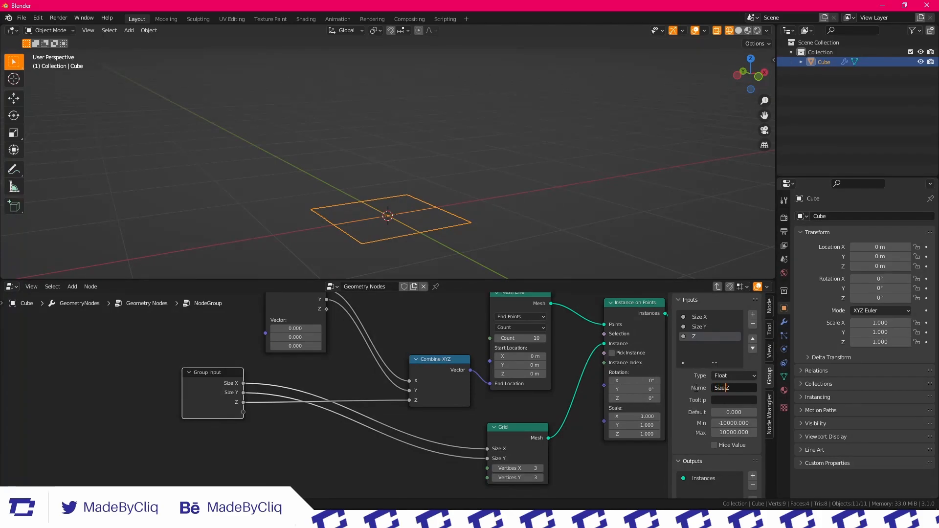
# Expose the Separate XYZ node's Vector as a new group input by linking it to the Group Input node
pyautogui.scroll(-2, 323, 384)
pyautogui.moveTo(318, 368); pyautogui.dragTo(340, 399, button='middle')
pyautogui.scroll(1, 328, 386)
pyautogui.scroll(-3, 341, 399)
pyautogui.moveTo(431, 408); pyautogui.dragTo(417, 386, button='middle')
pyautogui.scroll(1, 441, 433)
pyautogui.scroll(1, 442, 433)
pyautogui.moveTo(439, 427); pyautogui.dragTo(434, 469, button='middle')
pyautogui.moveTo(416, 410); pyautogui.dragTo(445, 415, button='middle')
pyautogui.click(389, 362)
pyautogui.moveTo(274, 376); pyautogui.dragTo(374, 360, button='middle')
pyautogui.moveTo(377, 332); pyautogui.dragTo(335, 428)
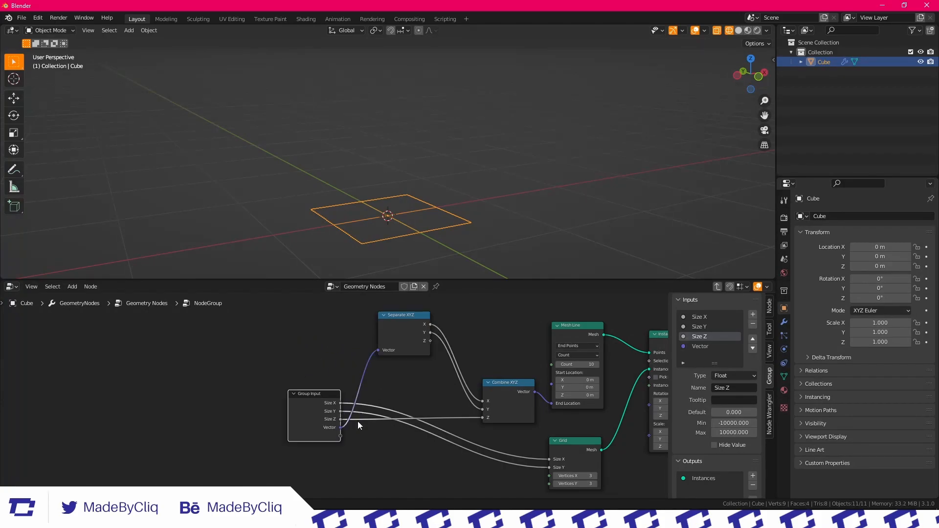
# Rename the Vector group input as Position Vector and connect it to the Mesh Line's Start Location
pyautogui.click(700, 346)
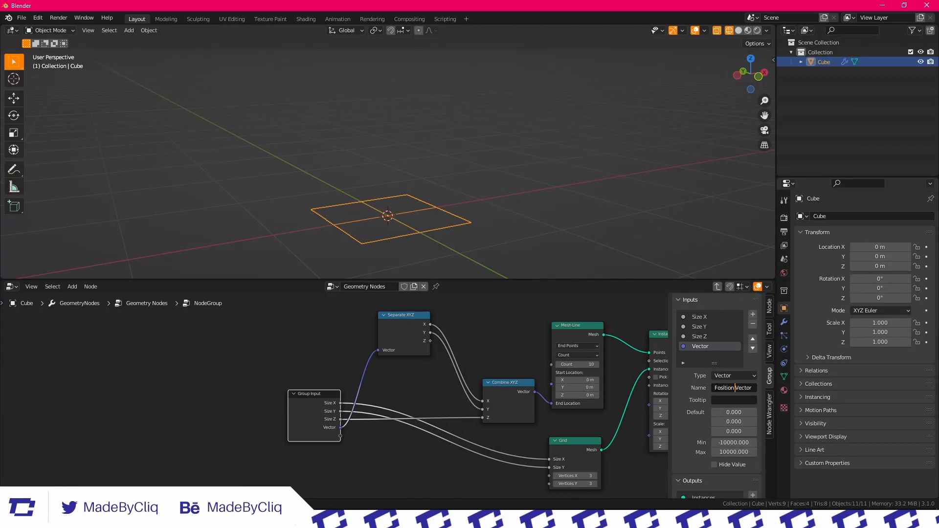
pyautogui.moveTo(506, 315); pyautogui.dragTo(536, 318)
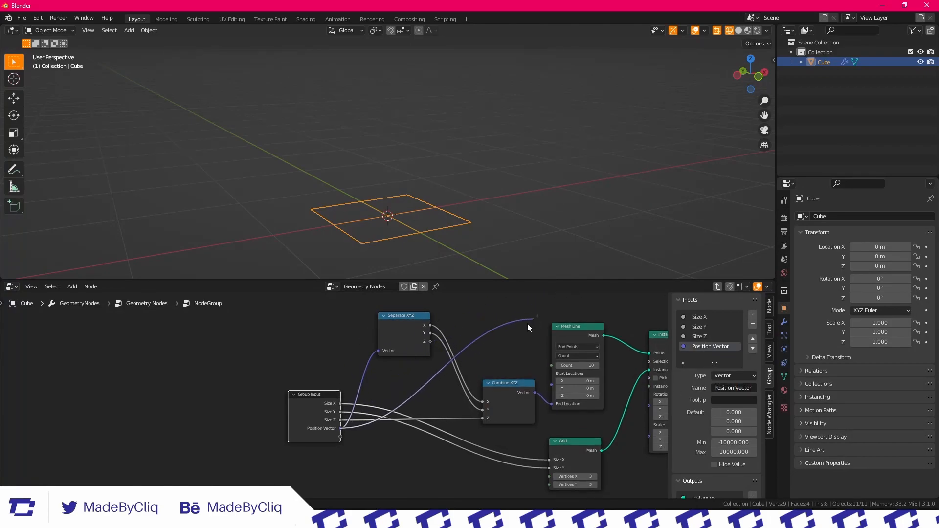
pyautogui.moveTo(554, 386); pyautogui.dragTo(553, 384)
pyautogui.moveTo(501, 402); pyautogui.dragTo(512, 415)
# Add a Math node set to Add near the Separate XYZ and Combine XYZ nodes
pyautogui.moveTo(431, 147); pyautogui.dragTo(386, 159, button='middle')
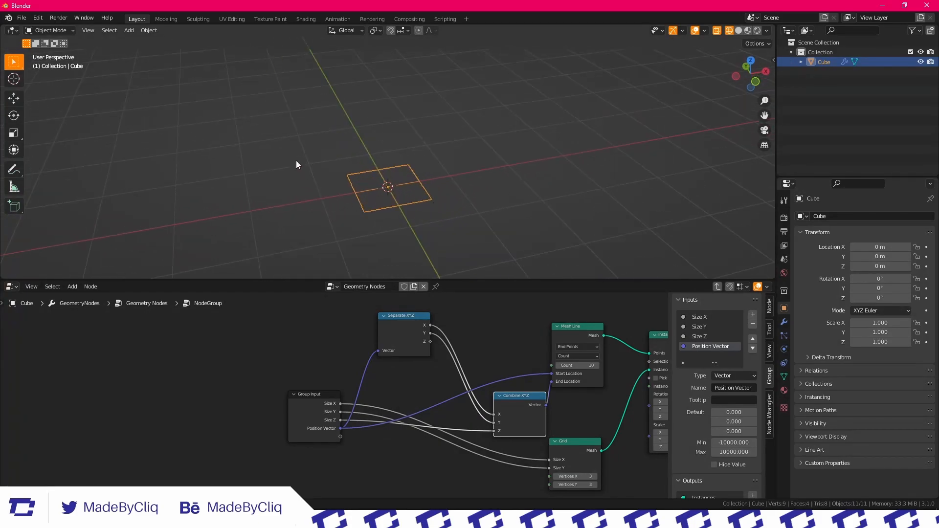
pyautogui.moveTo(391, 325); pyautogui.dragTo(402, 346)
pyautogui.moveTo(503, 408)
pyautogui.mouseDown(button='middle')
pyautogui.moveTo(500, 392)
pyautogui.moveTo(504, 400)
pyautogui.mouseUp(button='middle')
pyautogui.scroll(1, 507, 403)
pyautogui.scroll(1, 509, 405)
pyautogui.moveTo(543, 415); pyautogui.dragTo(547, 388)
pyautogui.moveTo(516, 398); pyautogui.dragTo(484, 411, button='middle')
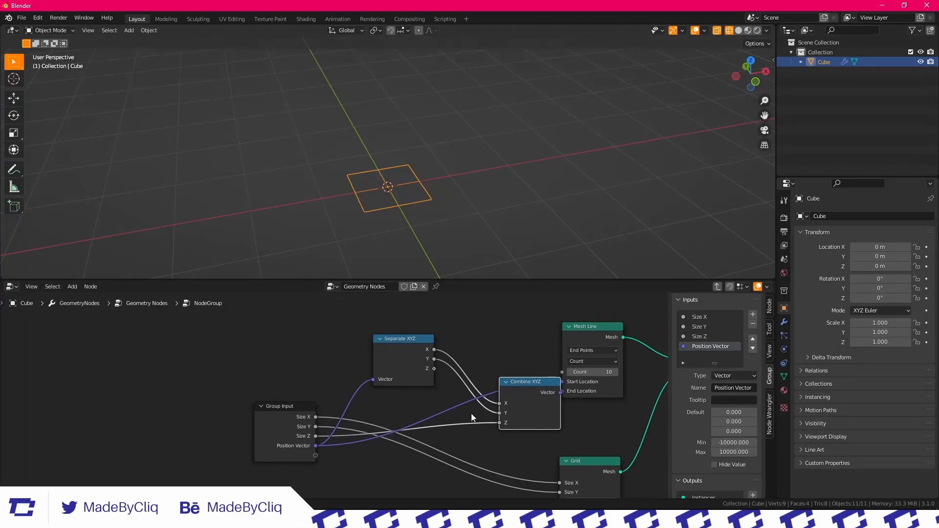
pyautogui.hotkey('shift', 'a')
pyautogui.click(389, 295)
pyautogui.write('add')
pyautogui.press('Return')
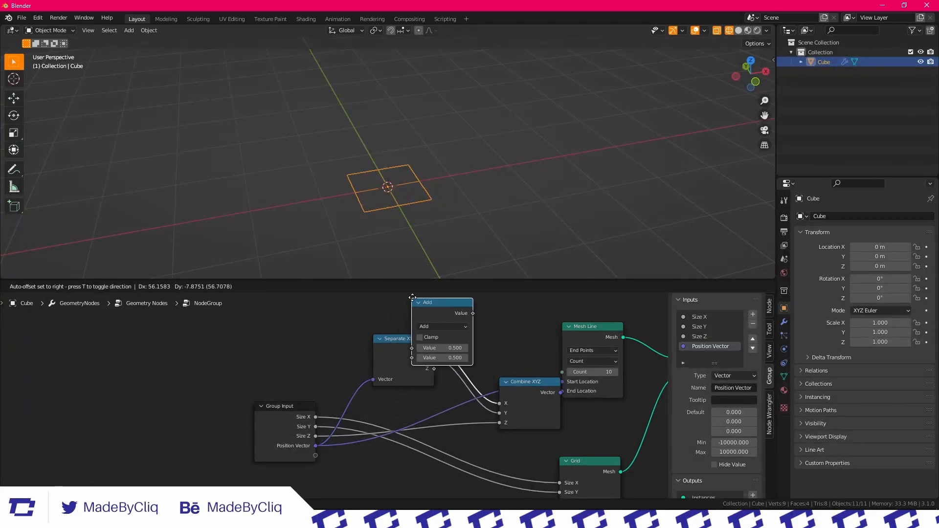
pyautogui.click(476, 414)
# Feed Separate XYZ's Z and the Group Input's Size Z into the Add node, and its result into Combine XYZ's Z
pyautogui.moveTo(443, 462); pyautogui.dragTo(435, 381)
pyautogui.moveTo(411, 366); pyautogui.dragTo(371, 358)
pyautogui.moveTo(477, 415); pyautogui.dragTo(447, 401)
pyautogui.moveTo(522, 406); pyautogui.dragTo(523, 354)
pyautogui.moveTo(434, 405); pyautogui.dragTo(439, 393)
pyautogui.moveTo(324, 412); pyautogui.dragTo(338, 389, button='middle')
pyautogui.moveTo(296, 412); pyautogui.dragTo(287, 409)
# Expose the Mesh Line's Count as a new group input and rename that input as Resolution
pyautogui.moveTo(574, 361); pyautogui.dragTo(414, 360, button='middle')
pyautogui.scroll(-3, 432, 356)
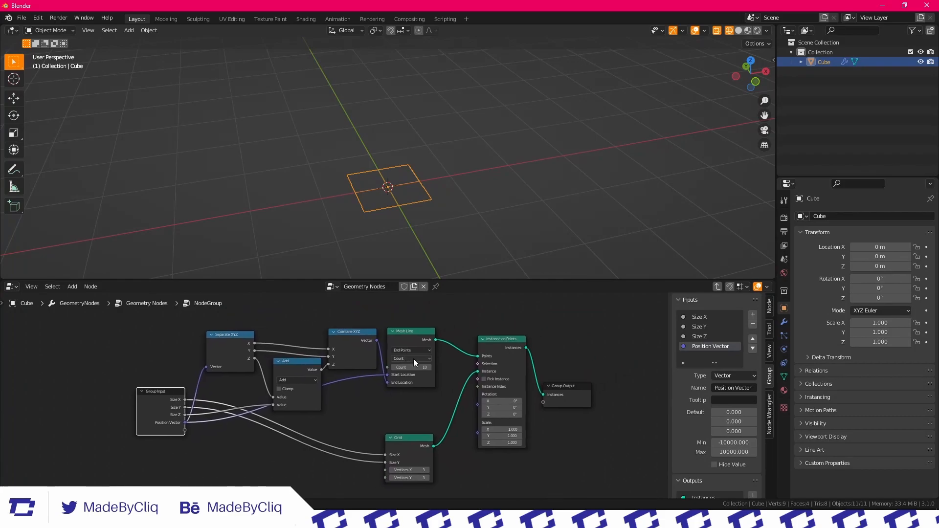
pyautogui.moveTo(344, 400); pyautogui.dragTo(445, 408, button='middle')
pyautogui.scroll(1, 448, 368)
pyautogui.moveTo(372, 393); pyautogui.dragTo(358, 396)
pyautogui.moveTo(436, 363); pyautogui.dragTo(431, 367)
pyautogui.scroll(5, 403, 230)
pyautogui.moveTo(406, 184); pyautogui.dragTo(409, 208, button='middle')
pyautogui.scroll(-3, 444, 219)
pyautogui.keyDown('shift'); pyautogui.moveTo(461, 242); pyautogui.dragTo(452, 145, button='middle'); pyautogui.keyUp('shift')
pyautogui.scroll(4, 414, 140)
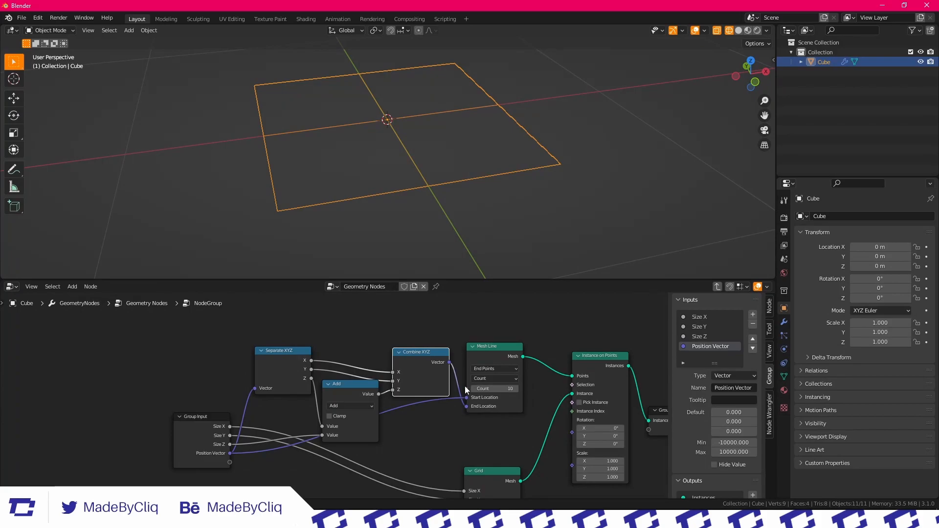
pyautogui.moveTo(466, 389); pyautogui.dragTo(460, 381)
pyautogui.moveTo(229, 467); pyautogui.dragTo(230, 465)
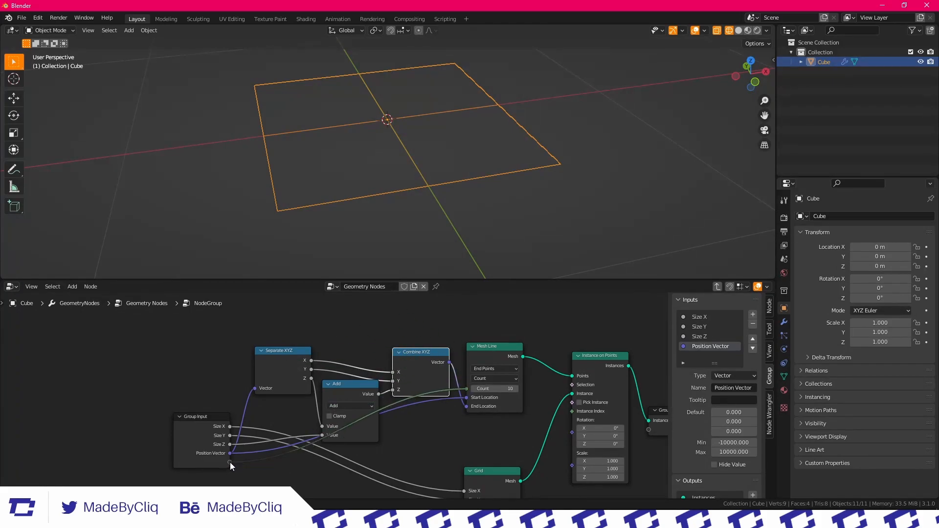
pyautogui.click(702, 356)
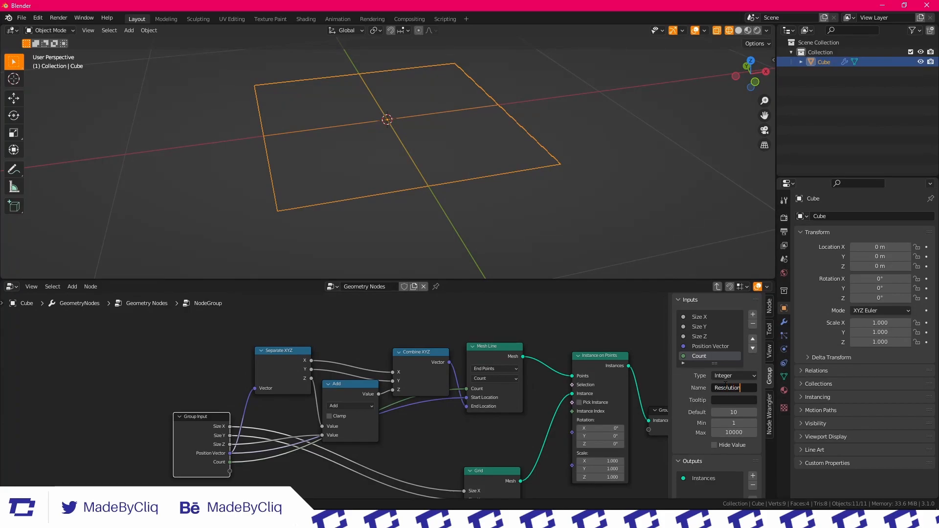
# Join the Separate XYZ, Add and Combine XYZ nodes into a frame and move it above the Group Input
pyautogui.scroll(3, 406, 426)
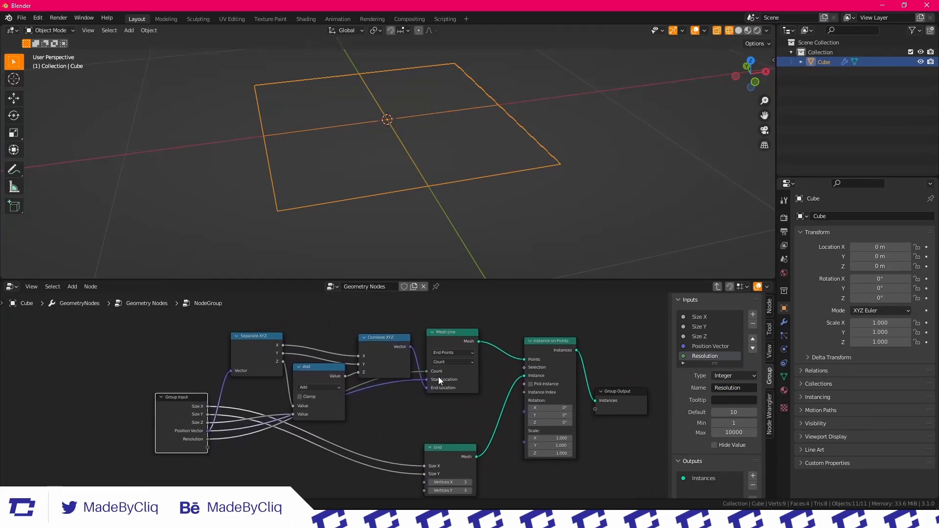
pyautogui.scroll(-3, 539, 342)
pyautogui.moveTo(496, 368); pyautogui.dragTo(452, 423, button='middle')
pyautogui.moveTo(350, 413); pyautogui.dragTo(348, 429, button='middle')
pyautogui.moveTo(267, 366); pyautogui.dragTo(430, 445)
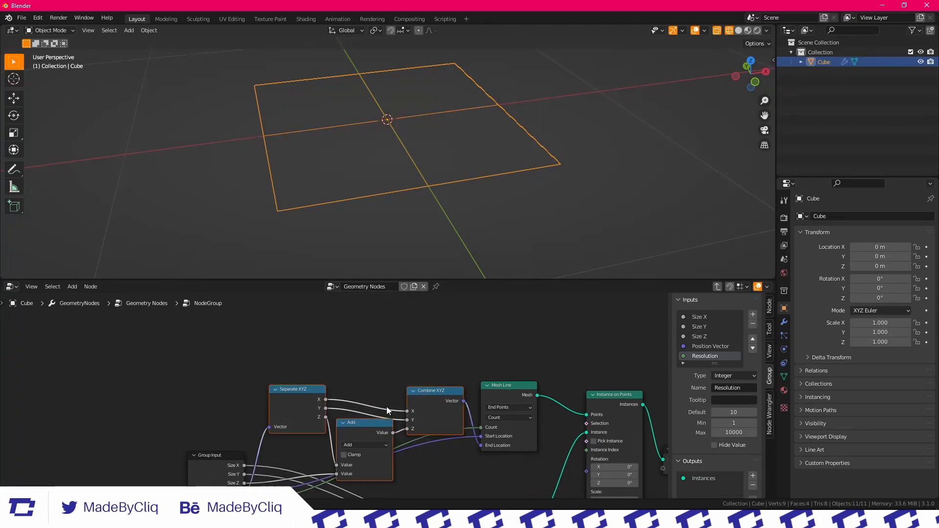
pyautogui.hotkey('ctrl', 'j')
pyautogui.moveTo(445, 398); pyautogui.dragTo(401, 334)
# Label the frame around the three vector nodes as Position
pyautogui.click(770, 307)
pyautogui.click(729, 326)
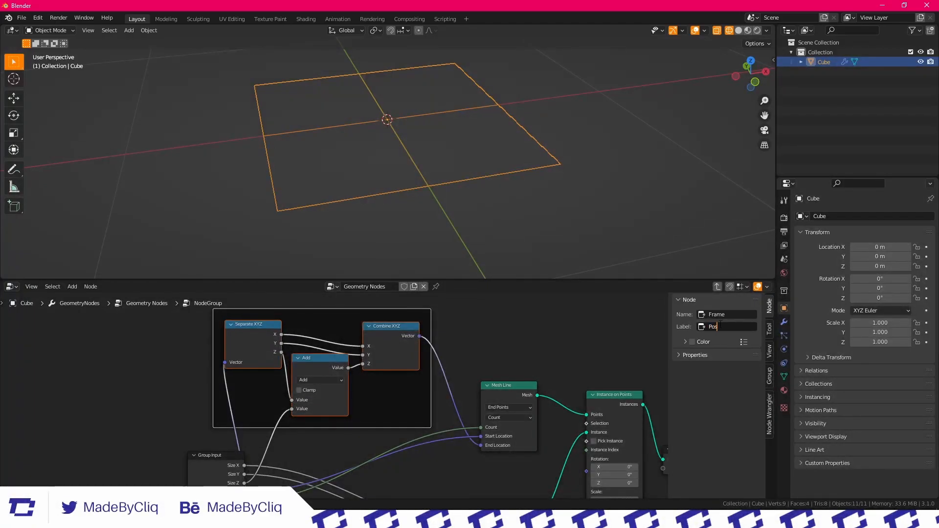
pyautogui.click(448, 334)
# Move the Group Input node farther away from the other nodes to make room
pyautogui.scroll(-2, 401, 381)
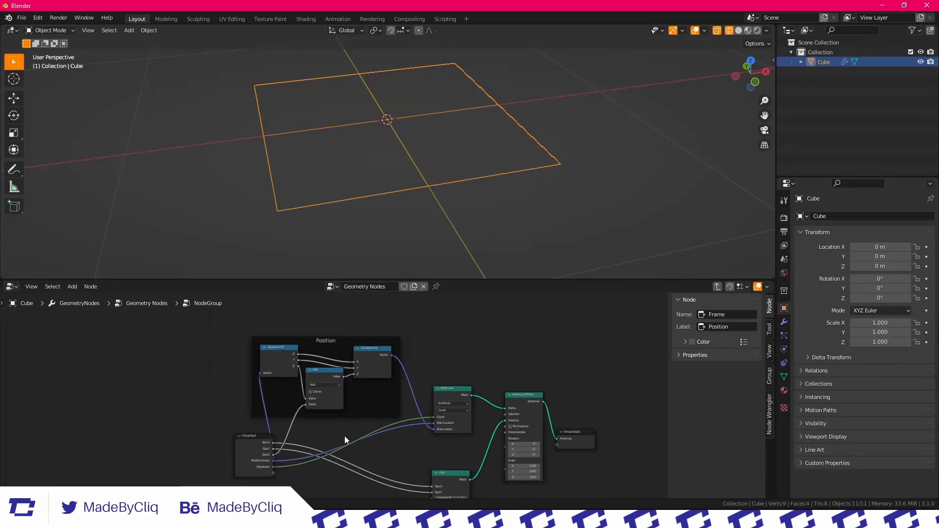
pyautogui.moveTo(344, 436); pyautogui.dragTo(423, 357, button='middle')
pyautogui.scroll(1, 391, 362)
pyautogui.moveTo(328, 366); pyautogui.dragTo(261, 368)
pyautogui.click(412, 419)
# Add a Math node set to Add below the Grid node's incoming links, with its second value at 2
pyautogui.moveTo(518, 349); pyautogui.dragTo(339, 410, button='middle')
pyautogui.scroll(6, 356, 398)
pyautogui.scroll(-4, 394, 393)
pyautogui.moveTo(411, 473); pyautogui.dragTo(377, 375, button='middle')
pyautogui.moveTo(185, 401); pyautogui.dragTo(209, 387, button='middle')
pyautogui.hotkey('shift', 'a')
pyautogui.click(215, 298)
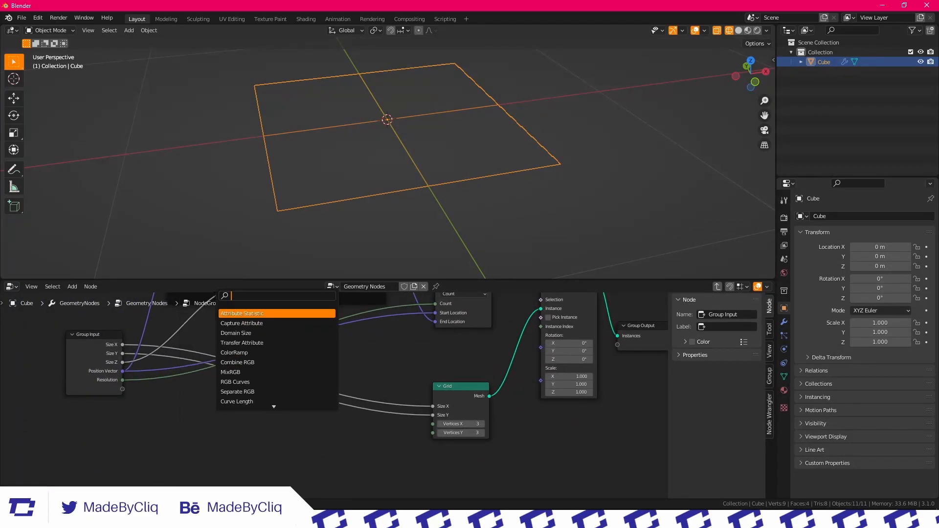
pyautogui.press('Return')
pyautogui.click(345, 435)
pyautogui.scroll(2, 345, 435)
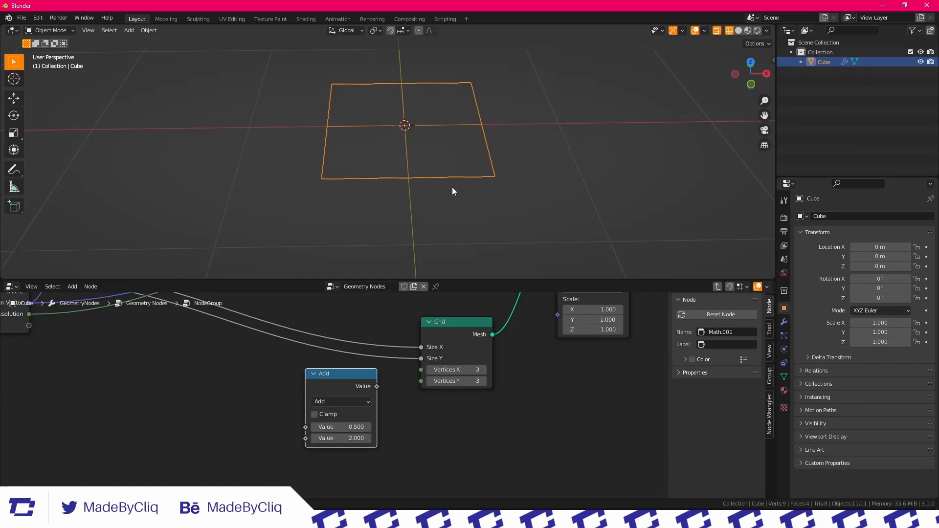
# Duplicate the new Add node and set the copy's operation to Multiply
pyautogui.scroll(-2, 360, 411)
pyautogui.moveTo(361, 411); pyautogui.dragTo(422, 418, button='middle')
pyautogui.hotkey('shift', 'd')
pyautogui.click(344, 398)
pyautogui.click(348, 416)
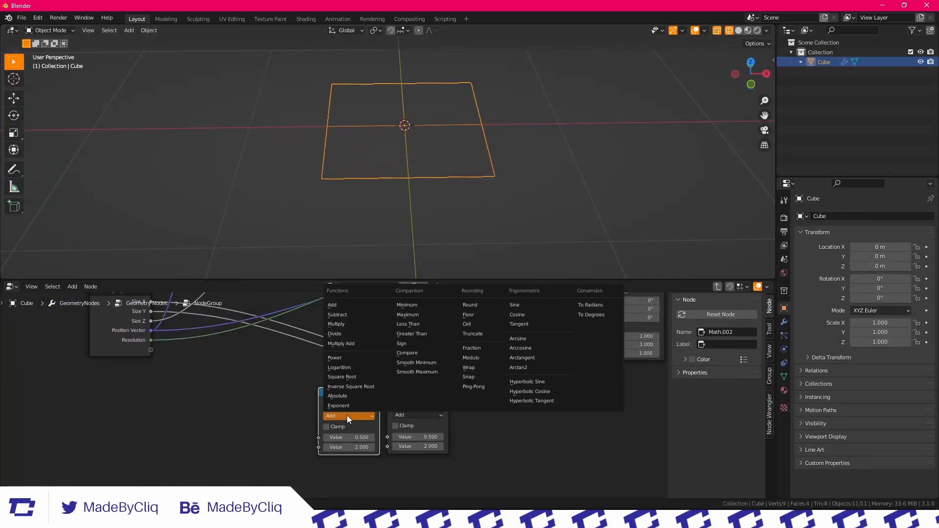
pyautogui.click(344, 325)
# Multiply Size X by Resolution, pass the product through the Add node and connect the result to the Grid's Vertices X
pyautogui.scroll(-1, 220, 395)
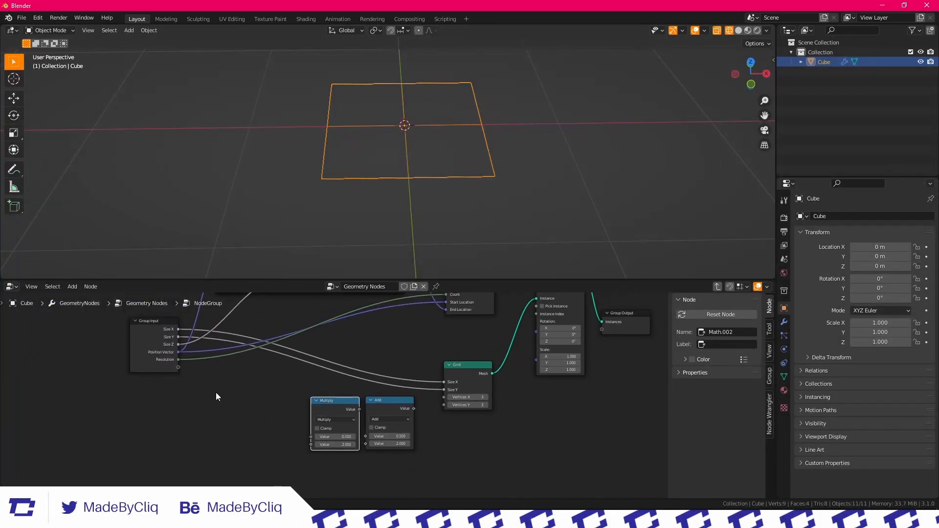
pyautogui.scroll(1, 176, 337)
pyautogui.moveTo(152, 318); pyautogui.dragTo(307, 444)
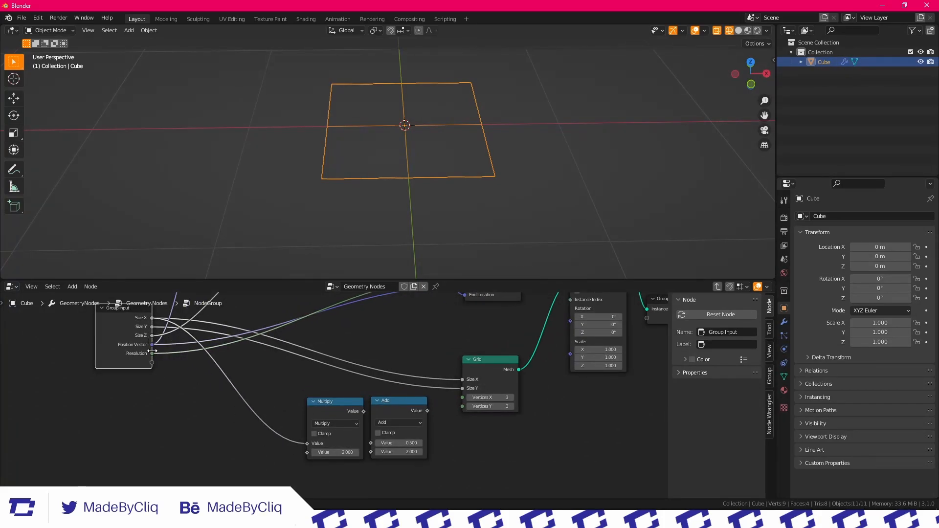
pyautogui.moveTo(334, 413); pyautogui.dragTo(373, 444)
pyautogui.moveTo(394, 405); pyautogui.dragTo(381, 400)
pyautogui.scroll(2, 382, 404)
pyautogui.moveTo(391, 426); pyautogui.dragTo(315, 437, button='middle')
pyautogui.scroll(3, 346, 382)
pyautogui.scroll(-2, 360, 392)
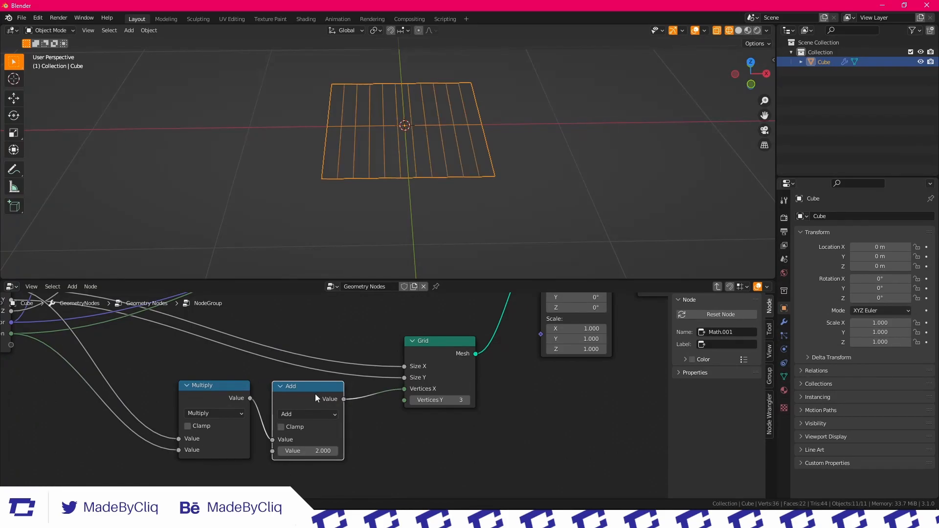
# Collapse the Multiply node and place it right beside the Add node
pyautogui.moveTo(319, 398); pyautogui.dragTo(353, 402)
pyautogui.moveTo(214, 391); pyautogui.dragTo(279, 393)
pyautogui.press('h')
pyautogui.scroll(-4, 275, 392)
pyautogui.moveTo(275, 392); pyautogui.dragTo(289, 363, button='middle')
# Duplicate the linked Multiply and Add pair and connect the copy's result to the Grid's Vertices Y
pyautogui.moveTo(348, 425); pyautogui.dragTo(283, 366)
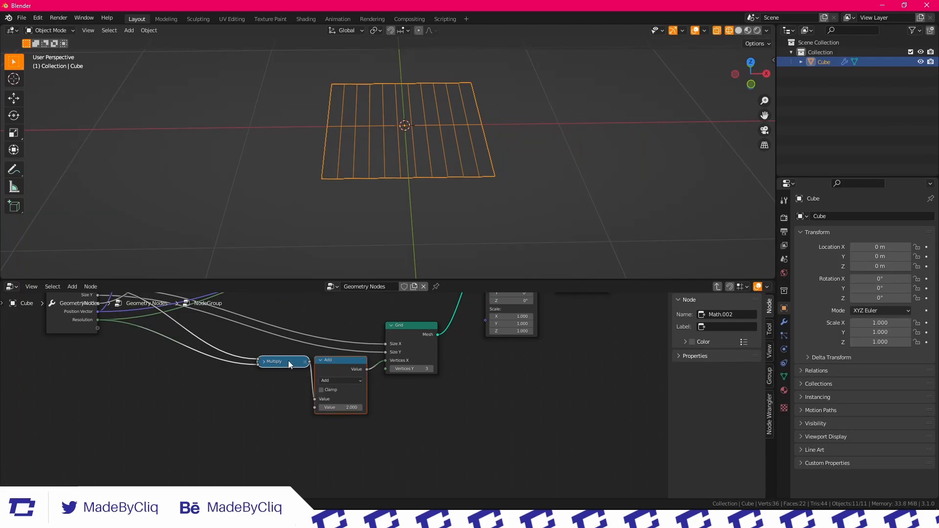
pyautogui.hotkey('shift', 'd')
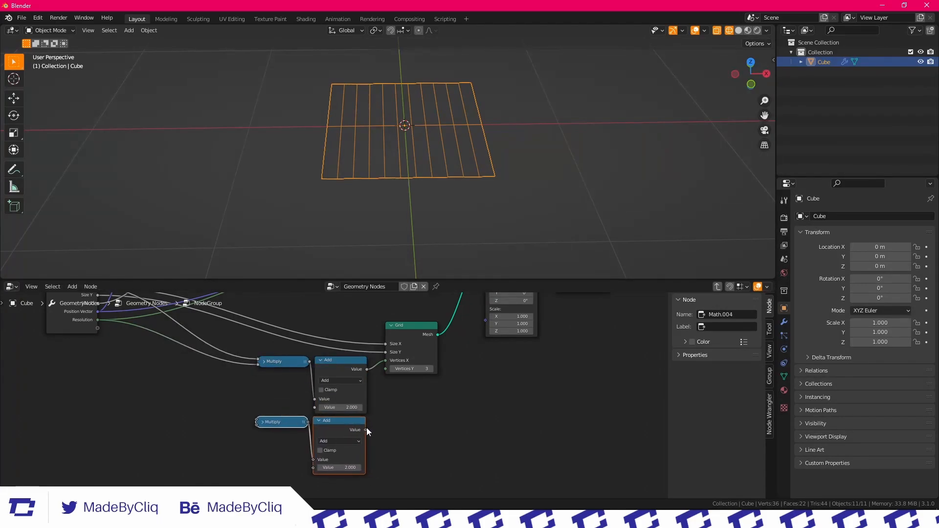
pyautogui.moveTo(392, 366); pyautogui.dragTo(495, 408, button='middle')
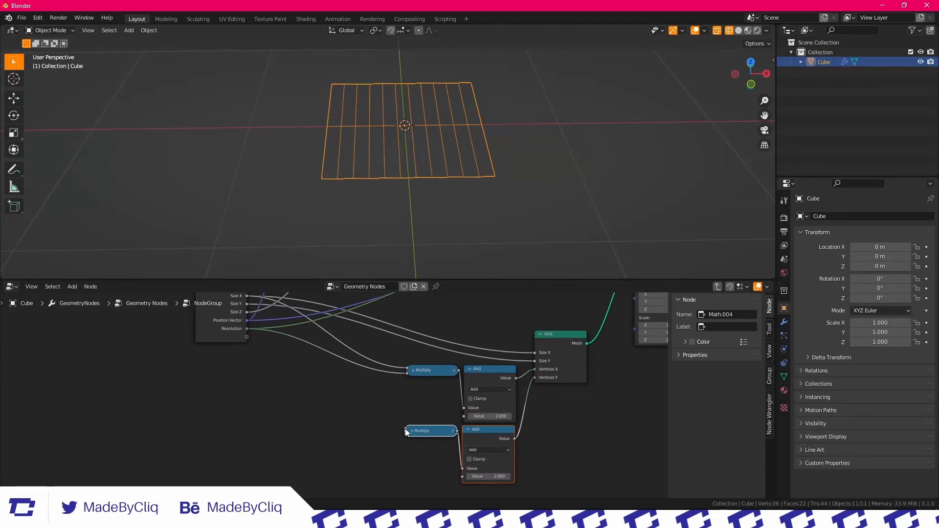
# Connect Size Y and Resolution from the Group Input to the duplicated Multiply node
pyautogui.moveTo(405, 431)
pyautogui.mouseDown()
pyautogui.moveTo(242, 307)
pyautogui.moveTo(247, 334)
pyautogui.moveTo(383, 443)
pyautogui.moveTo(406, 450)
pyautogui.mouseUp()
pyautogui.moveTo(457, 422); pyautogui.dragTo(319, 371, button='middle')
pyautogui.scroll(4, 442, 127)
pyautogui.moveTo(436, 126)
pyautogui.mouseDown(button='middle')
pyautogui.moveTo(456, 99)
pyautogui.moveTo(445, 127)
pyautogui.mouseUp(button='middle')
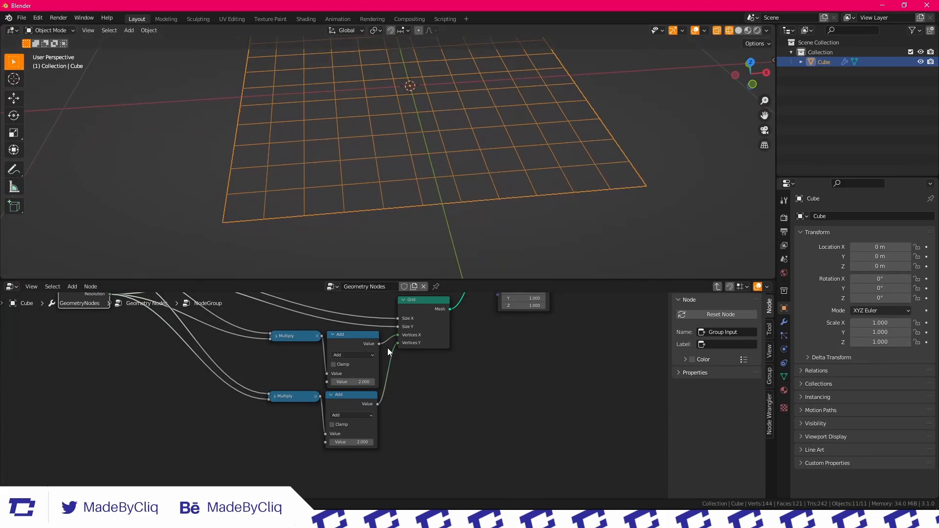
# Move the Position frame and its nodes higher to free space before the Mesh Line
pyautogui.scroll(-2, 401, 324)
pyautogui.scroll(-3, 416, 134)
pyautogui.moveTo(359, 359); pyautogui.dragTo(351, 466, button='middle')
pyautogui.scroll(1, 339, 357)
pyautogui.moveTo(355, 344); pyautogui.dragTo(420, 372, button='middle')
pyautogui.moveTo(363, 373); pyautogui.dragTo(370, 356, button='middle')
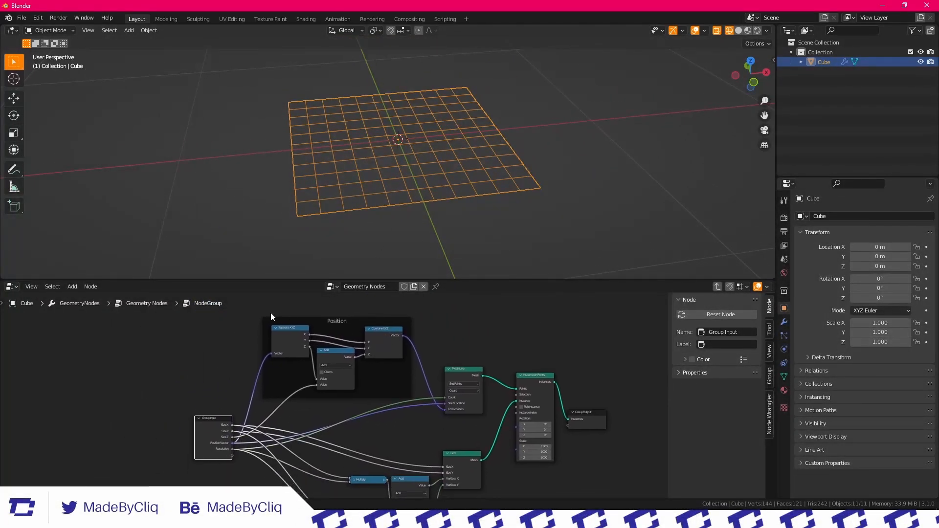
pyautogui.moveTo(269, 314); pyautogui.dragTo(427, 392)
pyautogui.moveTo(385, 341); pyautogui.dragTo(359, 301)
pyautogui.click(445, 349)
# Duplicate the Multiply and Add pair once more and connect the copy's result to the Mesh Line's Count
pyautogui.moveTo(416, 422); pyautogui.dragTo(406, 333, button='middle')
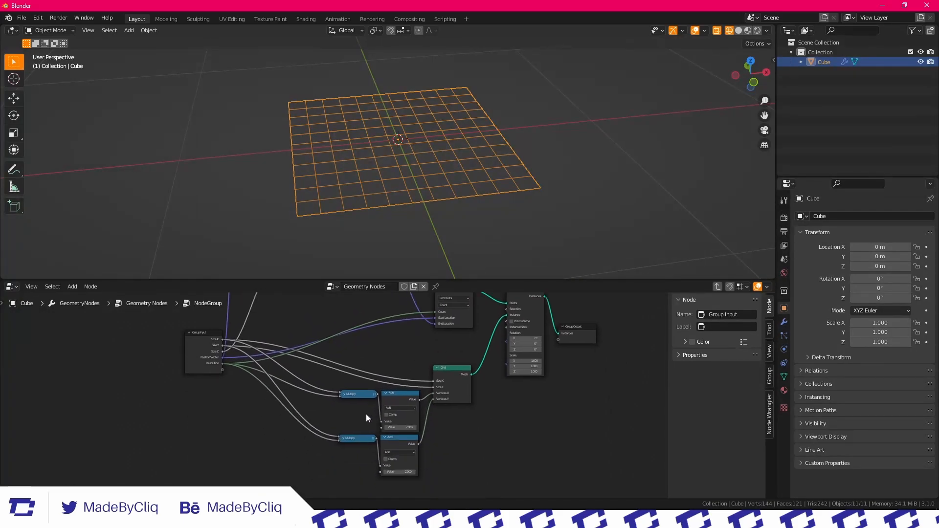
pyautogui.moveTo(406, 410); pyautogui.dragTo(407, 412)
pyautogui.moveTo(401, 374); pyautogui.dragTo(383, 438, button='middle')
pyautogui.hotkey('shift', 'd')
pyautogui.click(359, 321)
pyautogui.scroll(1, 368, 352)
pyautogui.moveTo(368, 354)
pyautogui.mouseDown(button='middle')
pyautogui.moveTo(379, 346)
pyautogui.moveTo(375, 368)
pyautogui.mouseUp(button='middle')
pyautogui.moveTo(437, 395); pyautogui.dragTo(387, 357)
pyautogui.scroll(2, 351, 363)
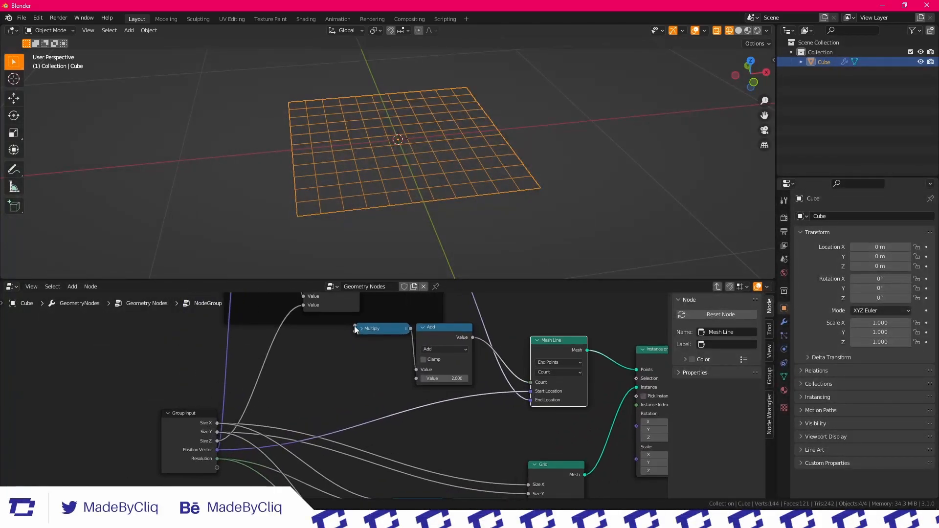
# Connect Size Z and Resolution from the Group Input to the Multiply node feeding the Mesh Line
pyautogui.moveTo(217, 459); pyautogui.dragTo(321, 421)
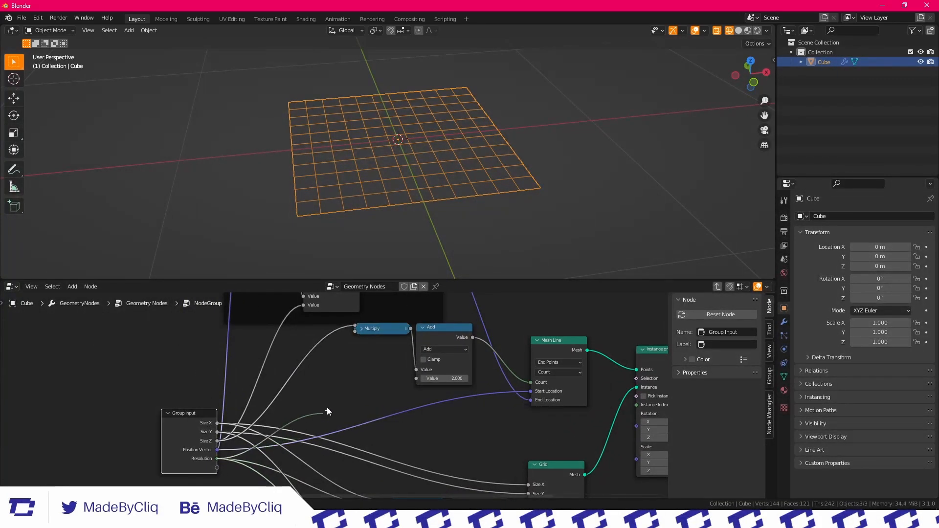
pyautogui.moveTo(354, 331); pyautogui.dragTo(356, 333)
pyautogui.press('Escape')
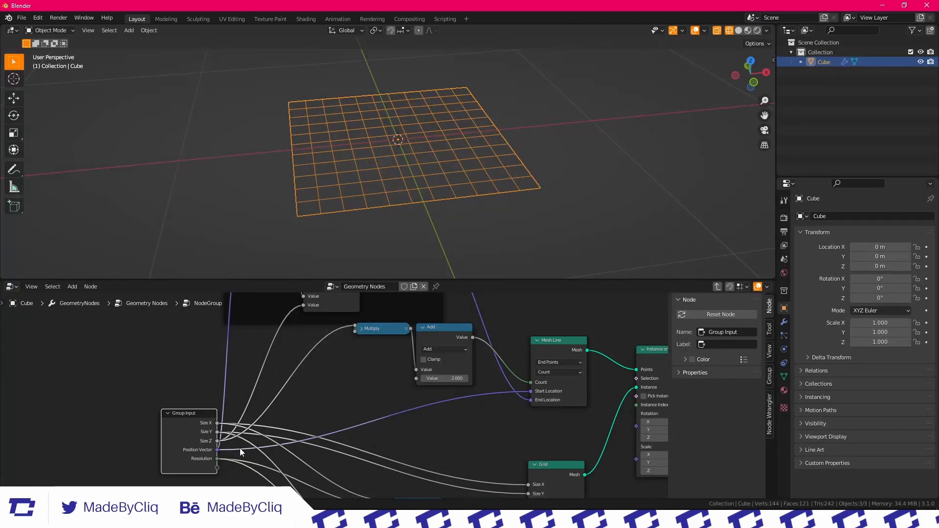
pyautogui.scroll(-3, 395, 383)
# Tidy the node layout by bringing the Mesh Line, Instance on Points and Grid nodes closer together
pyautogui.moveTo(358, 324); pyautogui.dragTo(381, 345)
pyautogui.click(439, 334)
pyautogui.moveTo(439, 335); pyautogui.dragTo(438, 350, button='middle')
pyautogui.moveTo(433, 419); pyautogui.dragTo(411, 399)
pyautogui.click(409, 365)
pyautogui.moveTo(410, 363); pyautogui.dragTo(423, 383)
pyautogui.click(454, 431)
pyautogui.scroll(-3, 454, 431)
pyautogui.moveTo(456, 432); pyautogui.dragTo(393, 397, button='middle')
pyautogui.scroll(2, 429, 367)
pyautogui.moveTo(392, 396); pyautogui.dragTo(399, 379)
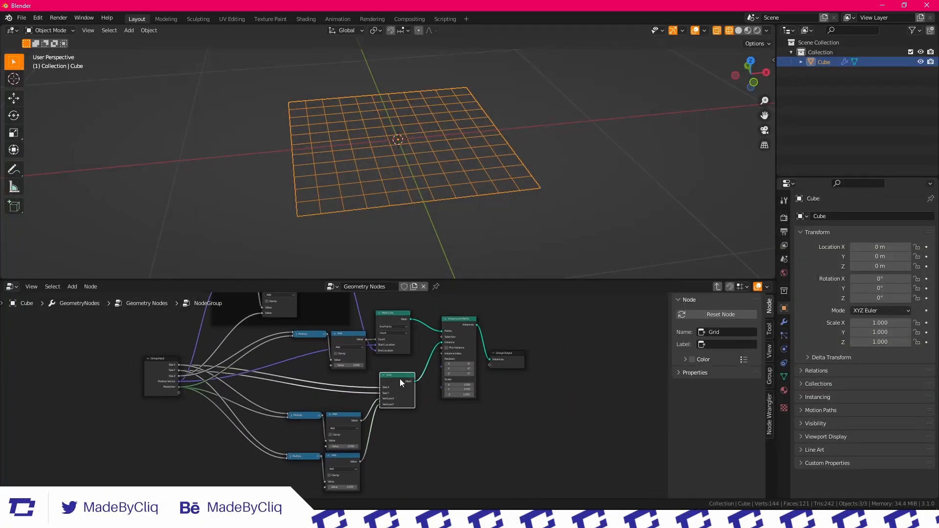
# Examine the links running from the Group Input's sockets to the math nodes
pyautogui.moveTo(457, 365); pyautogui.dragTo(458, 410, button='middle')
pyautogui.moveTo(316, 406); pyautogui.dragTo(363, 362, button='middle')
pyautogui.scroll(5, 328, 399)
pyautogui.moveTo(156, 362); pyautogui.dragTo(233, 388, button='middle')
pyautogui.scroll(4, 233, 388)
pyautogui.moveTo(288, 401); pyautogui.dragTo(227, 409, button='middle')
pyautogui.scroll(2, 254, 396)
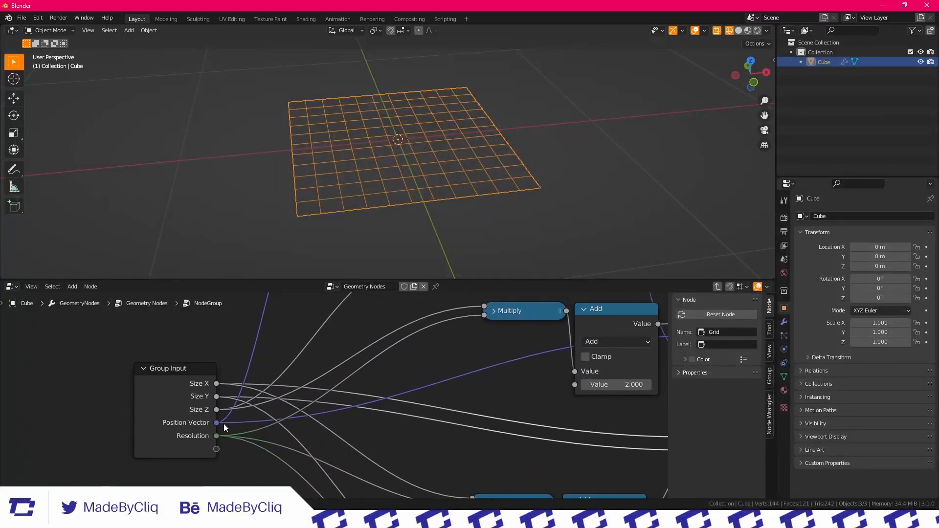
# Leave the node group and set Size Z on its group node to 0.180
pyautogui.click(720, 287)
pyautogui.scroll(-4, 597, 353)
pyautogui.moveTo(555, 348); pyautogui.dragTo(440, 378, button='middle')
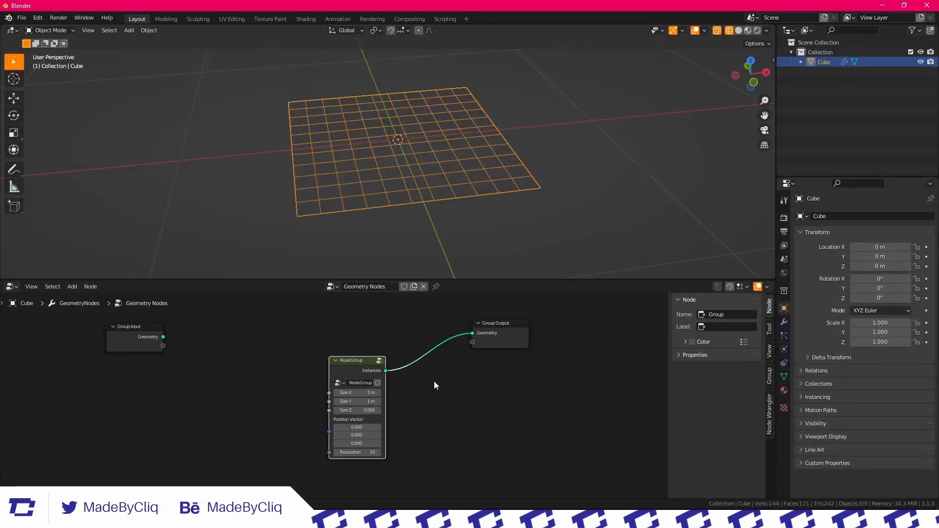
pyautogui.scroll(4, 386, 394)
pyautogui.moveTo(360, 420); pyautogui.dragTo(370, 420)
pyautogui.moveTo(378, 153); pyautogui.dragTo(350, 187, button='middle')
pyautogui.scroll(3, 350, 187)
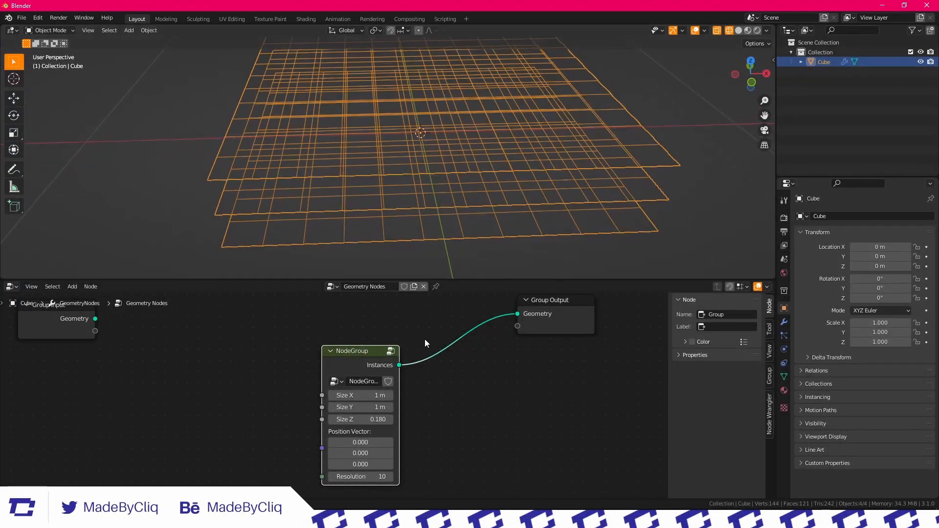
# Move the NodeGroup node away from the Group Output to make room between them
pyautogui.scroll(-5, 349, 411)
pyautogui.press('h')
pyautogui.moveTo(355, 384); pyautogui.dragTo(326, 364)
pyautogui.press('h')
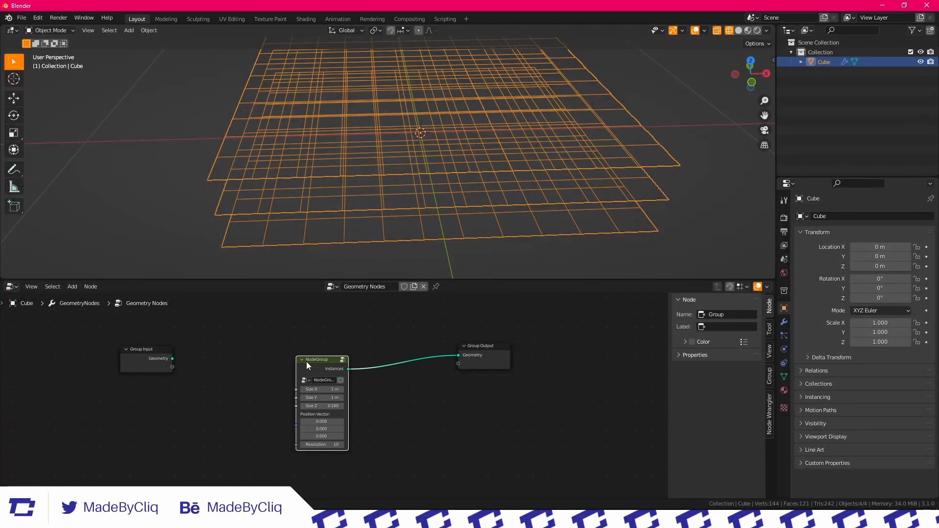
# Add an Instance on Points node on the link between NodeGroup and the Group Output
pyautogui.hotkey('shift', 'a')
pyautogui.click(372, 296)
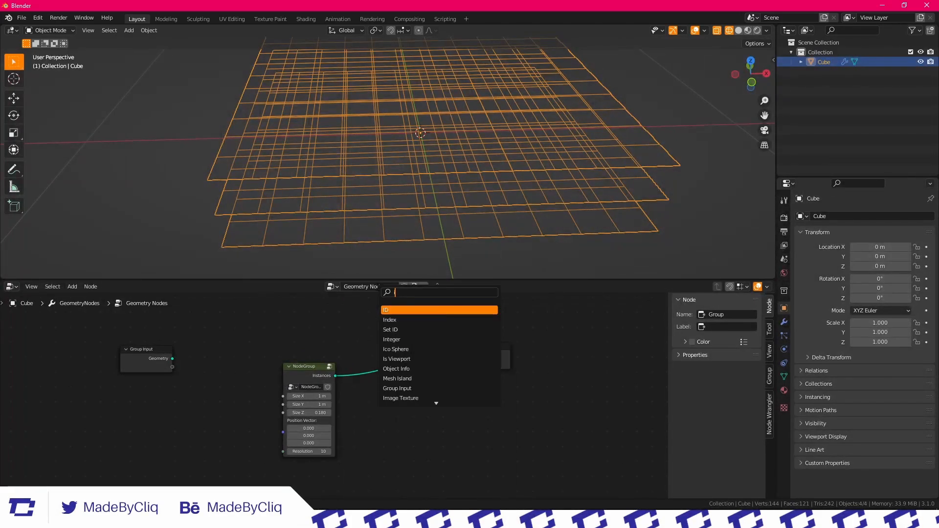
pyautogui.write('istr')
pyautogui.press('BackSpace')
pyautogui.press('BackSpace')
pyautogui.press('BackSpace')
pyautogui.press('BackSpace')
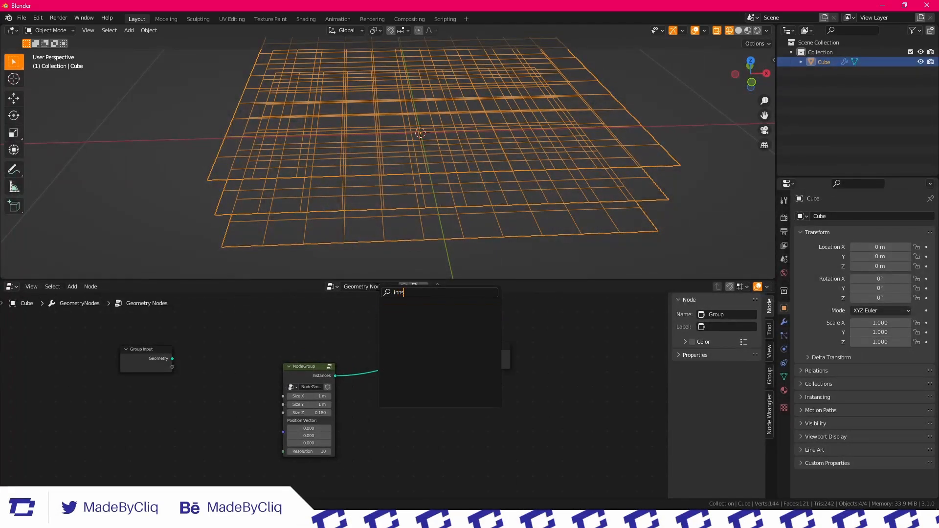
pyautogui.press('BackSpace')
pyautogui.press('BackSpace')
pyautogui.press('BackSpace')
pyautogui.press('BackSpace')
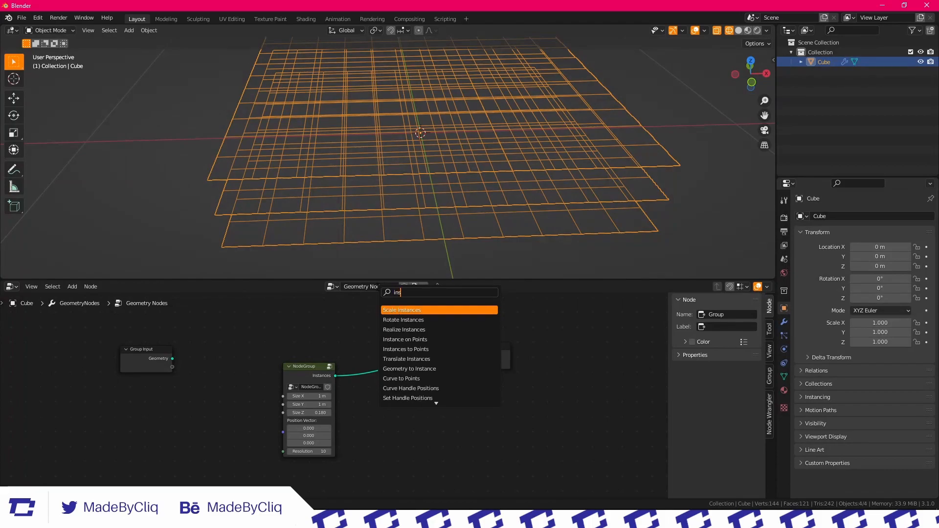
pyautogui.write('stan')
pyautogui.press('Down')
pyautogui.press('Down')
pyautogui.press('Down')
pyautogui.press('Return')
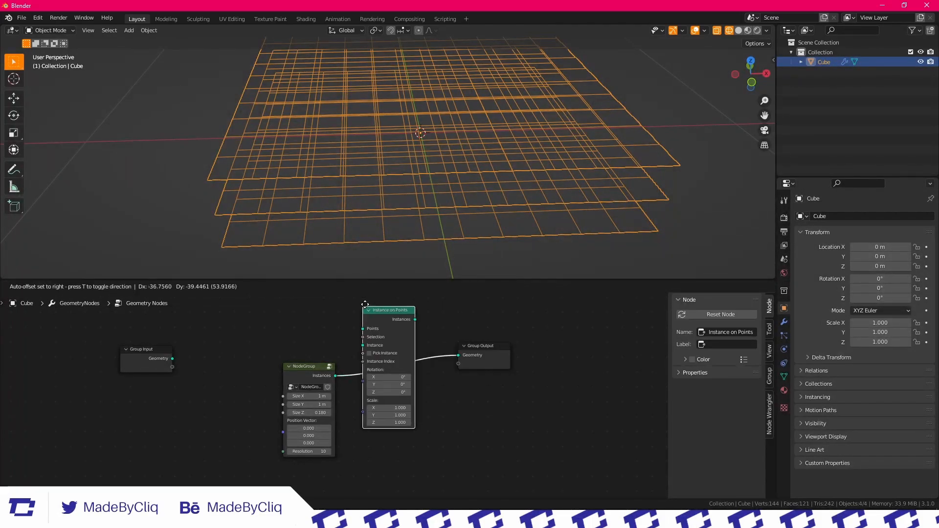
pyautogui.click(466, 378)
# Add a Cube mesh node measuring 0.04 m on each axis and connect it to the Instance input of Instance on Points
pyautogui.hotkey('shift', 'a')
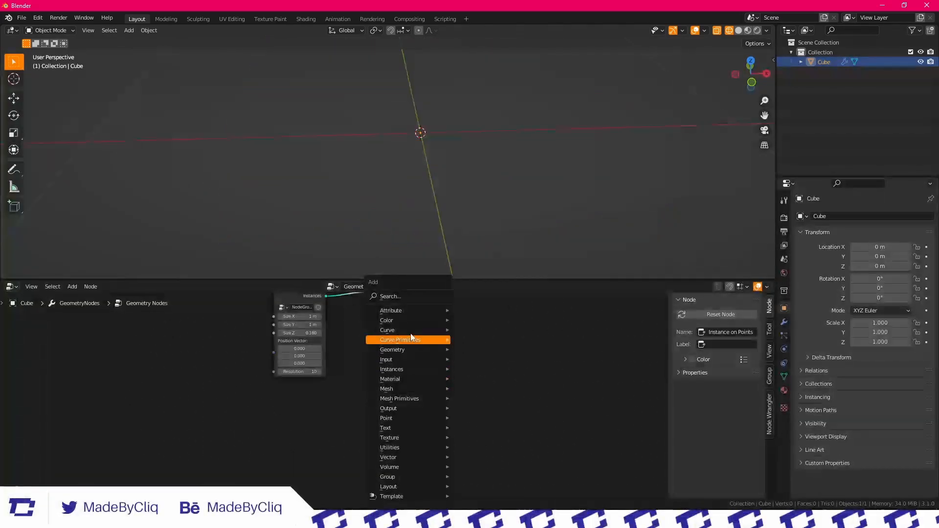
pyautogui.click(400, 297)
pyautogui.write('c')
pyautogui.press('Down')
pyautogui.press('Return')
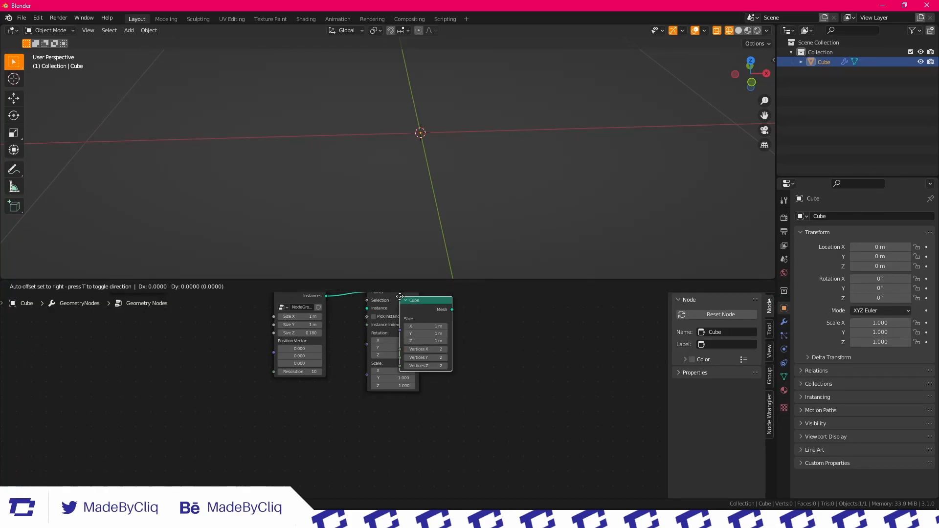
pyautogui.click(321, 398)
pyautogui.moveTo(360, 368); pyautogui.dragTo(375, 312)
pyautogui.moveTo(392, 310); pyautogui.dragTo(400, 340, button='middle')
pyautogui.moveTo(303, 443); pyautogui.dragTo(264, 457)
# Deselect the object and switch the viewport shading from wireframe to solid
pyautogui.click(265, 219)
pyautogui.moveTo(265, 218); pyautogui.dragTo(292, 177, button='middle')
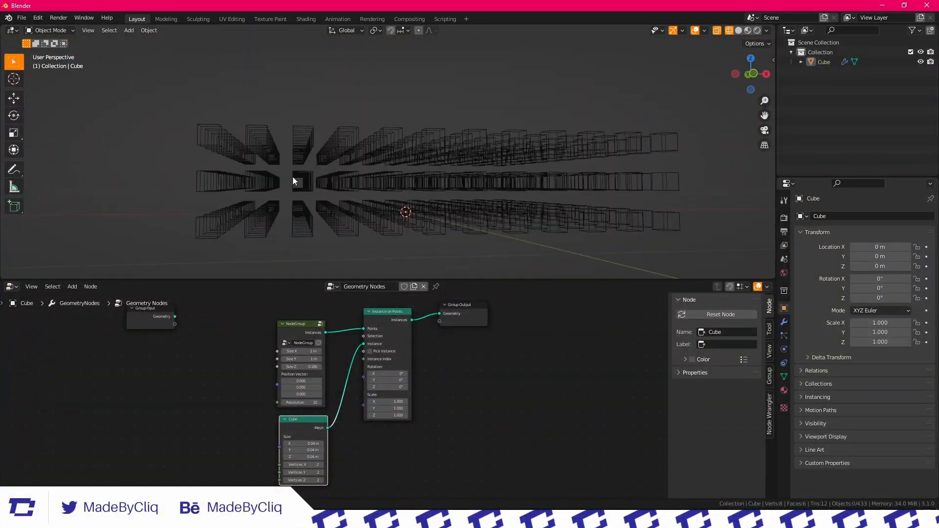
pyautogui.press('z')
pyautogui.click(386, 180)
pyautogui.moveTo(389, 181)
pyautogui.mouseDown(button='middle')
pyautogui.moveTo(371, 206)
pyautogui.moveTo(419, 186)
pyautogui.moveTo(400, 212)
pyautogui.mouseUp(button='middle')
pyautogui.scroll(-1, 354, 377)
pyautogui.scroll(1, 354, 409)
# Move the Group Input node well away from NodeGroup to free space between them
pyautogui.moveTo(354, 377); pyautogui.dragTo(385, 381, button='middle')
pyautogui.scroll(1, 351, 401)
pyautogui.moveTo(289, 348); pyautogui.dragTo(445, 422, button='middle')
pyautogui.moveTo(347, 371); pyautogui.dragTo(252, 368)
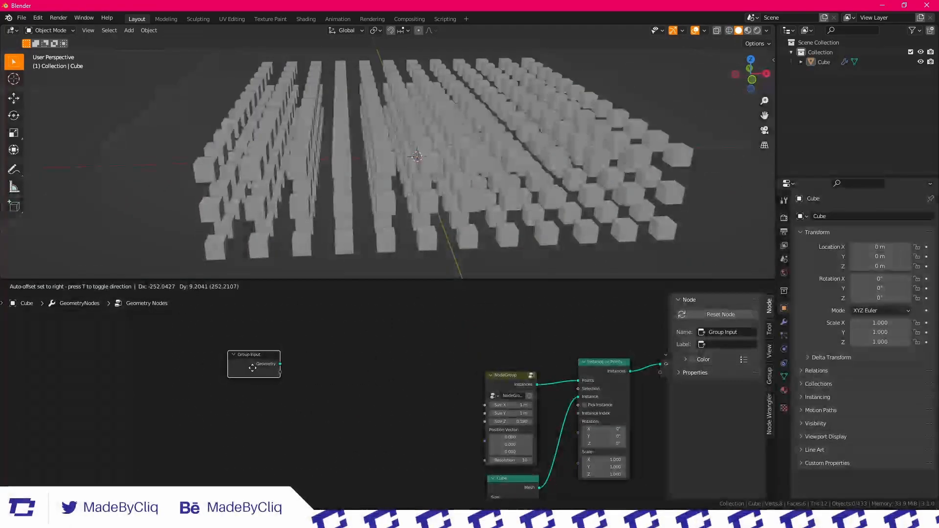
pyautogui.click(345, 379)
# Add a Text object to the scene at the world origin
pyautogui.scroll(-2, 524, 207)
pyautogui.moveTo(524, 206); pyautogui.dragTo(394, 214, button='middle')
pyautogui.scroll(-3, 580, 205)
pyautogui.hotkey('shift', 'a')
pyautogui.moveTo(409, 169); pyautogui.dragTo(413, 174, button='middle')
pyautogui.hotkey('shift', 'a')
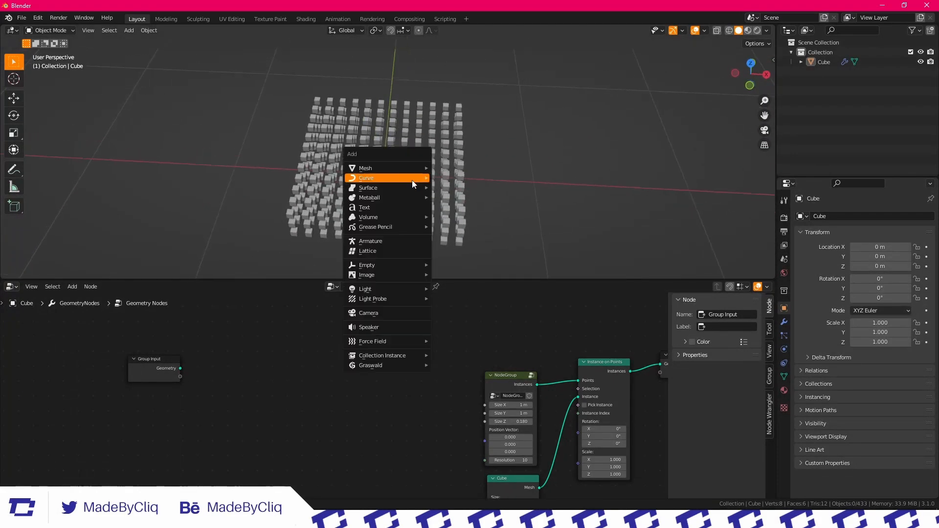
pyautogui.click(374, 208)
pyautogui.moveTo(484, 174); pyautogui.dragTo(430, 186, button='middle')
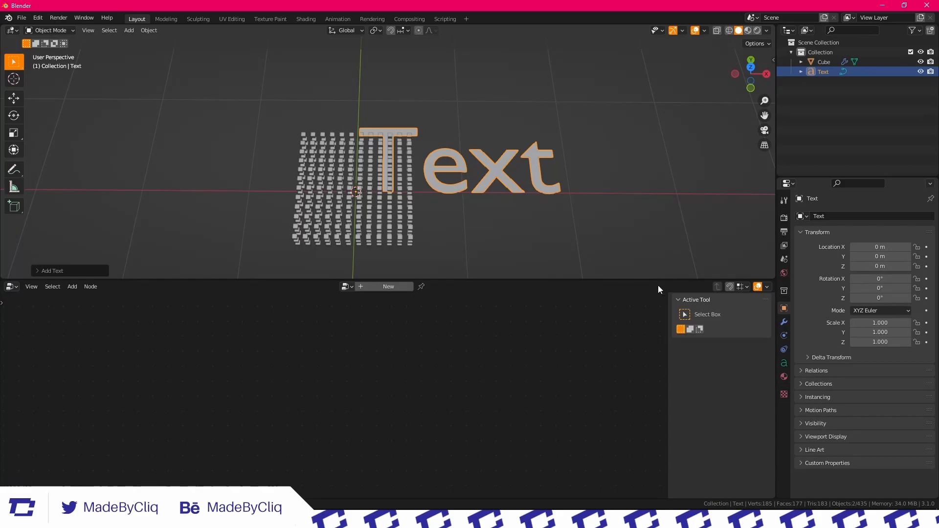
# Set the text's horizontal alignment to Center and move its geometry to its origin
pyautogui.click(784, 363)
pyautogui.moveTo(414, 134)
pyautogui.mouseDown(button='middle')
pyautogui.moveTo(443, 143)
pyautogui.moveTo(431, 139)
pyautogui.mouseUp(button='middle')
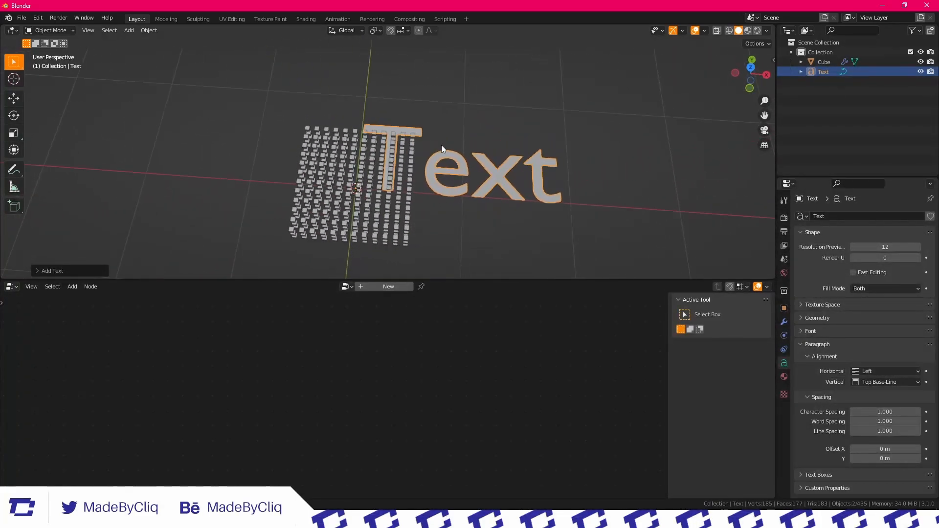
pyautogui.click(884, 371)
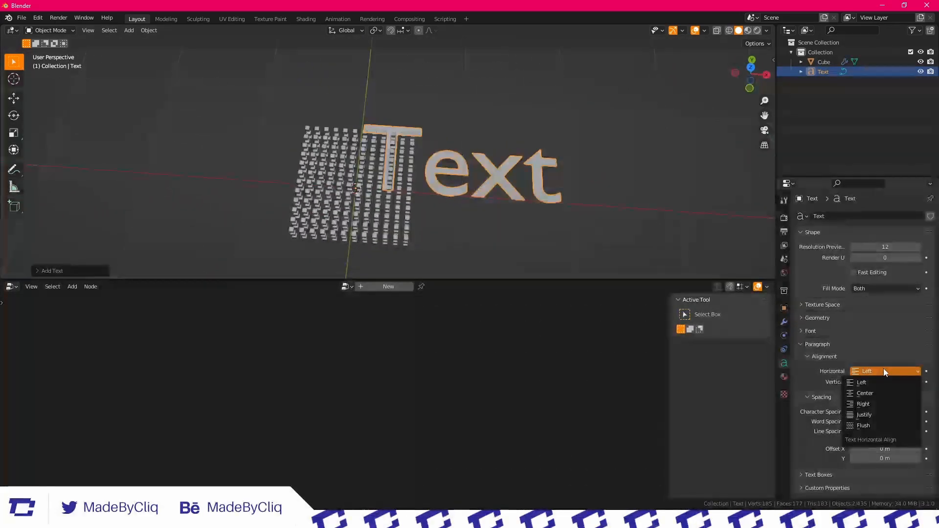
pyautogui.click(868, 394)
pyautogui.moveTo(611, 220); pyautogui.dragTo(406, 166, button='middle')
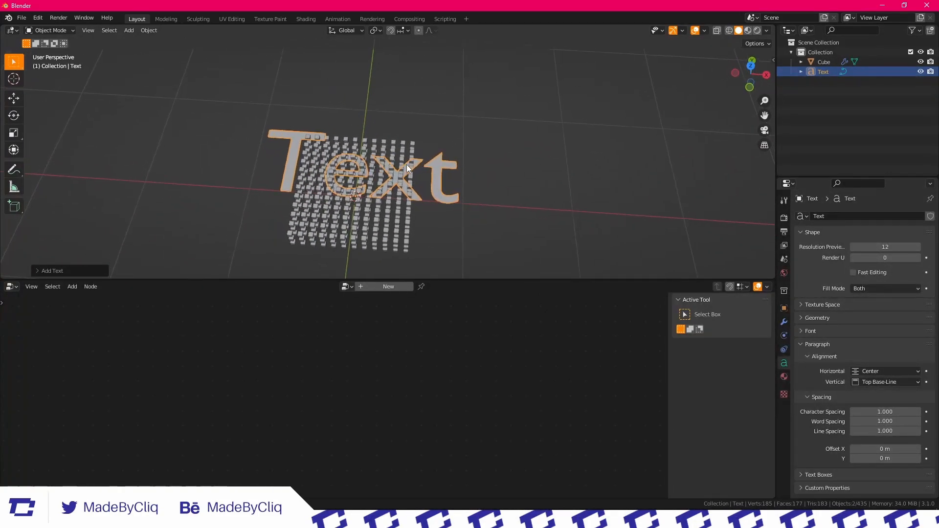
pyautogui.click(149, 31)
pyautogui.moveTo(170, 51)
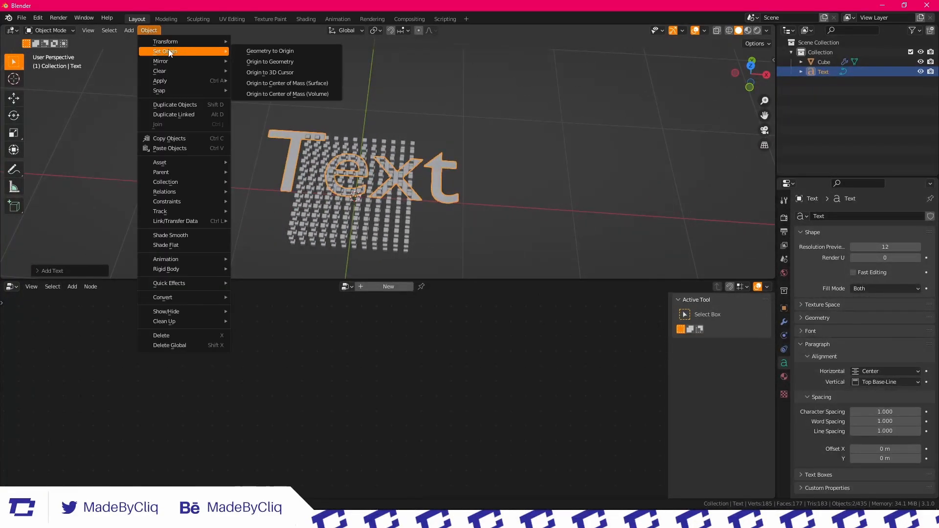
pyautogui.click(263, 51)
# Select the Cube object and bring the Text object into its node tree as an Object Info node
pyautogui.click(543, 128)
pyautogui.moveTo(542, 128); pyautogui.dragTo(468, 157, button='middle')
pyautogui.click(423, 142)
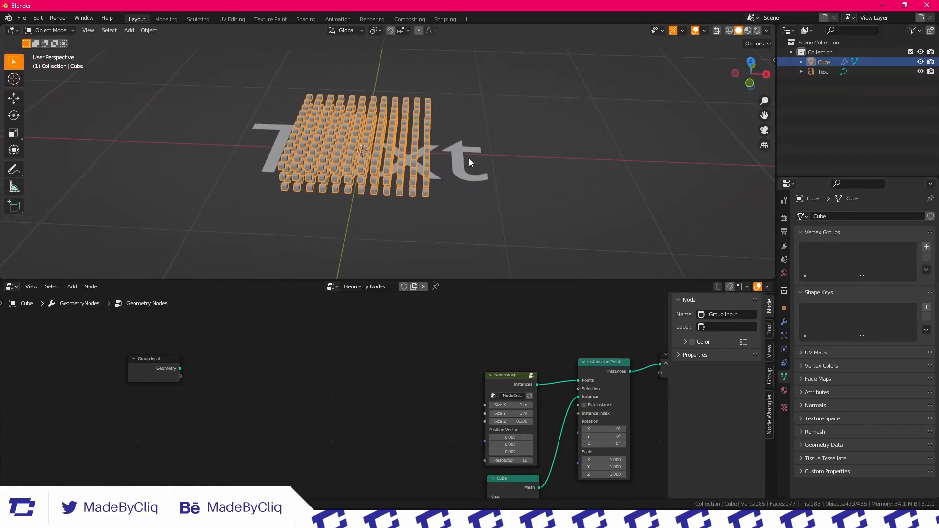
pyautogui.moveTo(536, 118); pyautogui.dragTo(636, 113, button='middle')
pyautogui.moveTo(827, 71); pyautogui.dragTo(864, 77)
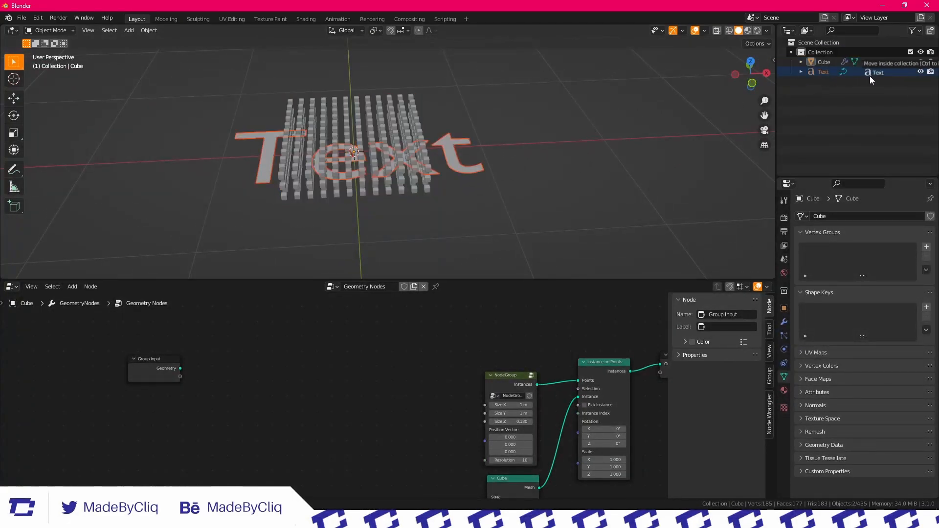
pyautogui.moveTo(317, 385); pyautogui.dragTo(280, 401)
pyautogui.moveTo(365, 405); pyautogui.dragTo(428, 359, button='middle')
pyautogui.scroll(4, 381, 378)
pyautogui.moveTo(355, 386); pyautogui.dragTo(251, 377)
pyautogui.scroll(-2, 405, 375)
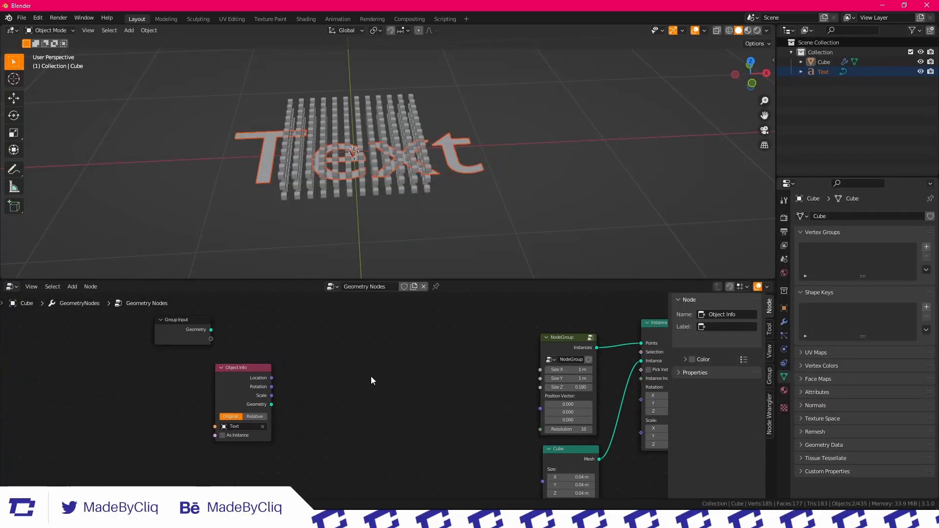
# Add a Bounding Box node fed by Object Info's Geometry and output its Bounding Box to the Group Output
pyautogui.hotkey('shift', 'a')
pyautogui.click(337, 243)
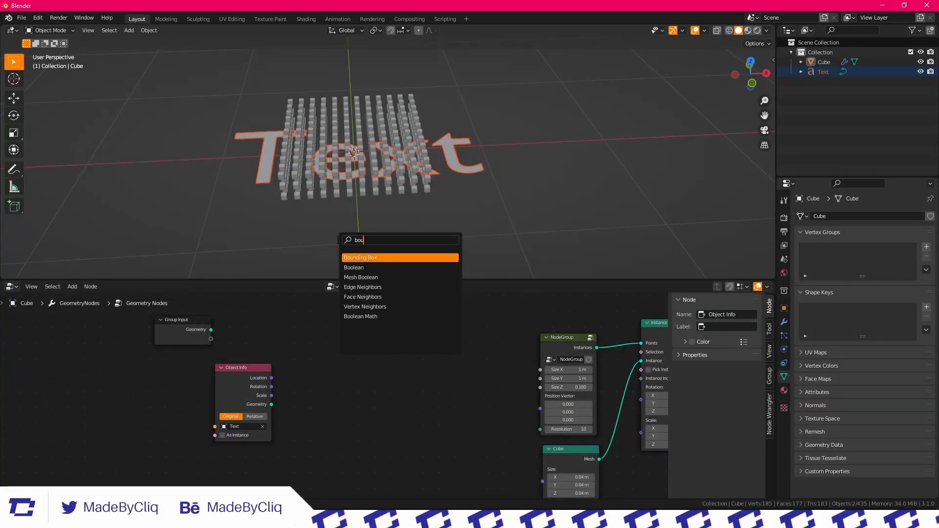
pyautogui.press('Return')
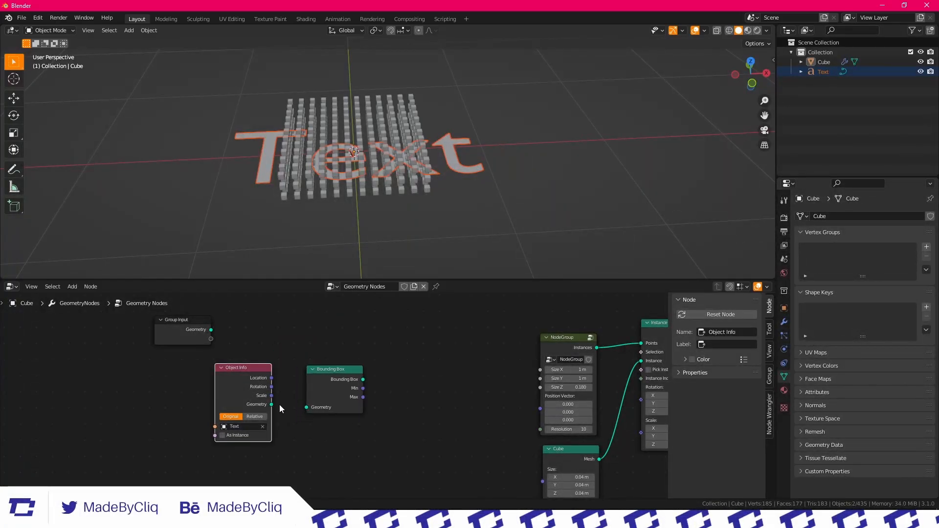
pyautogui.moveTo(372, 384); pyautogui.dragTo(205, 392, button='middle')
pyautogui.moveTo(547, 349); pyautogui.dragTo(475, 350)
pyautogui.moveTo(411, 59); pyautogui.dragTo(423, 166, button='middle')
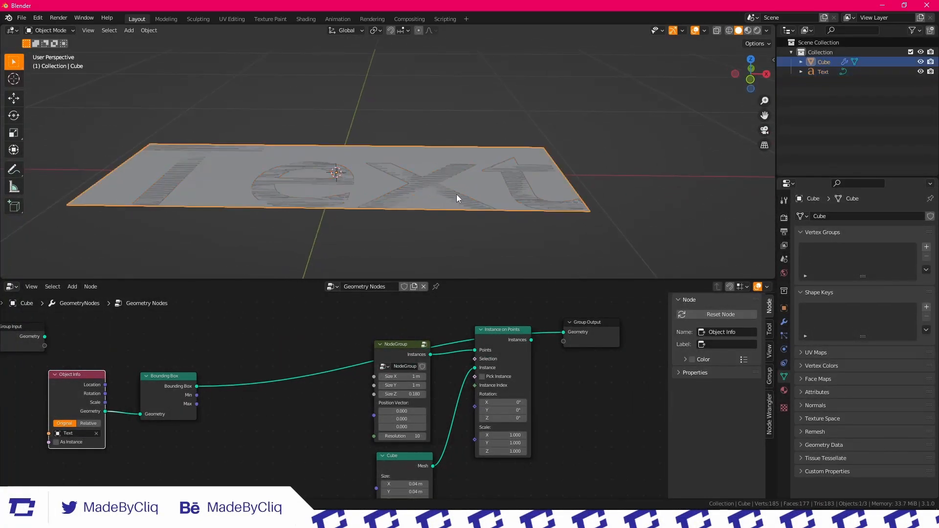
# Set the Text object's Extrude to about 0.041 m and reselect the Cube object
pyautogui.click(577, 214)
pyautogui.click(827, 318)
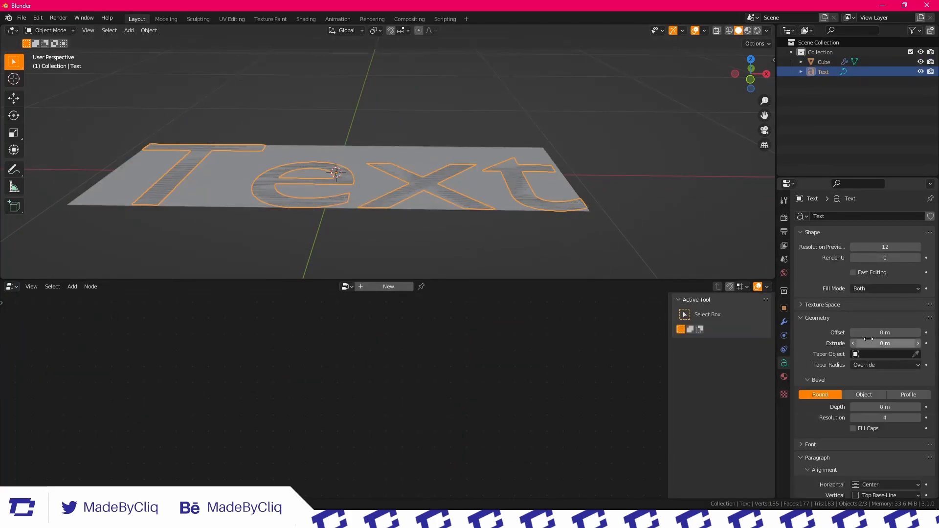
pyautogui.moveTo(886, 343); pyautogui.dragTo(906, 344)
pyautogui.click(653, 172)
pyautogui.scroll(-4, 514, 149)
pyautogui.moveTo(479, 147); pyautogui.dragTo(373, 90, button='middle')
pyautogui.click(375, 133)
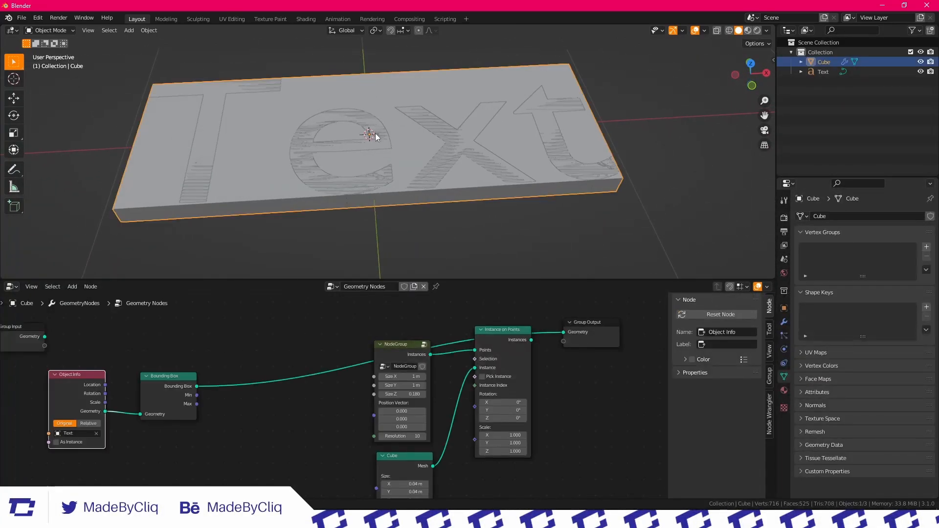
# Rotate the Text object freely with the trackball rotation so it tilts out of its bounding box
pyautogui.scroll(2, 336, 351)
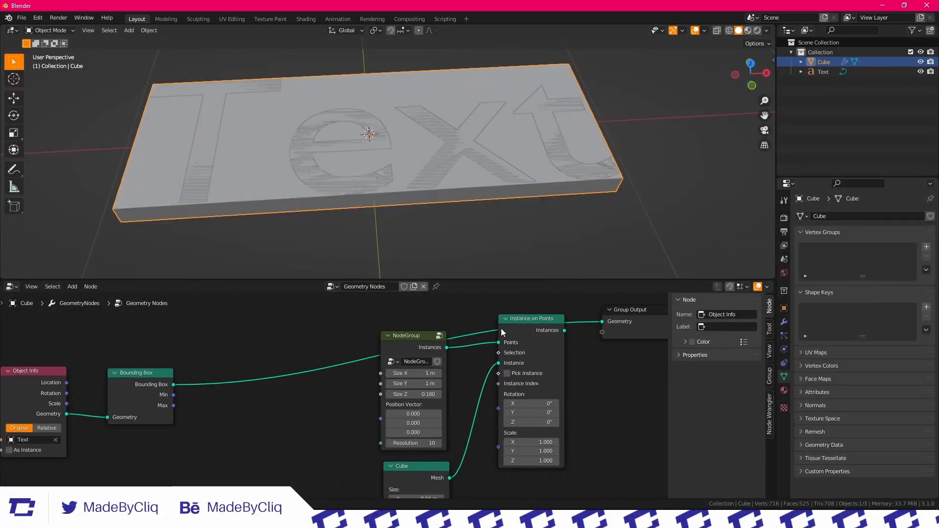
pyautogui.scroll(-1, 343, 381)
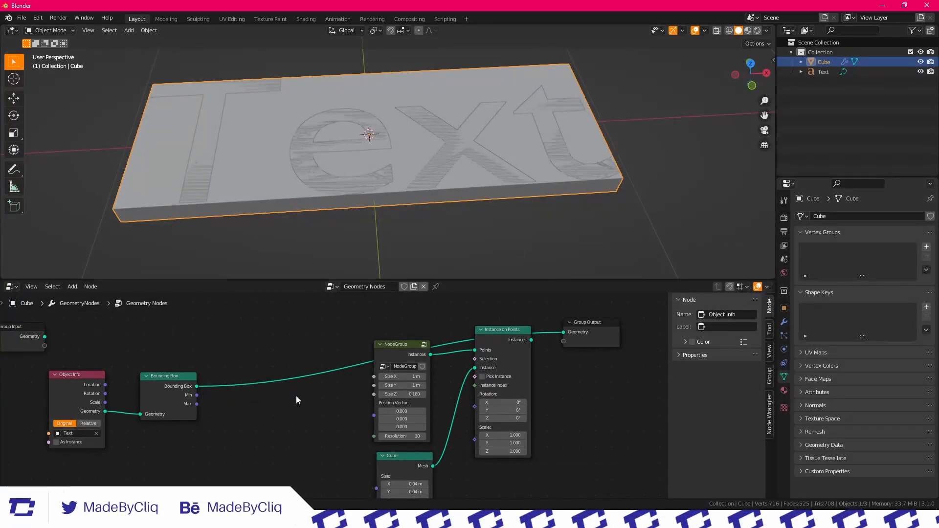
pyautogui.scroll(-1, 296, 401)
pyautogui.moveTo(326, 399); pyautogui.dragTo(288, 380, button='middle')
pyautogui.scroll(2, 335, 372)
pyautogui.moveTo(460, 143); pyautogui.dragTo(469, 113, button='middle')
pyautogui.scroll(-2, 468, 114)
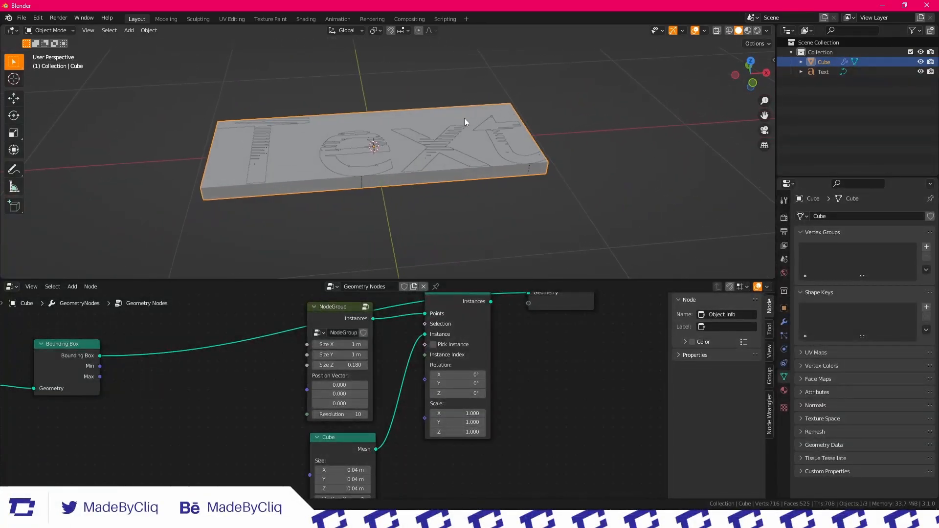
pyautogui.click(465, 117)
pyautogui.press('r')
pyautogui.press('r')
pyautogui.click(441, 174)
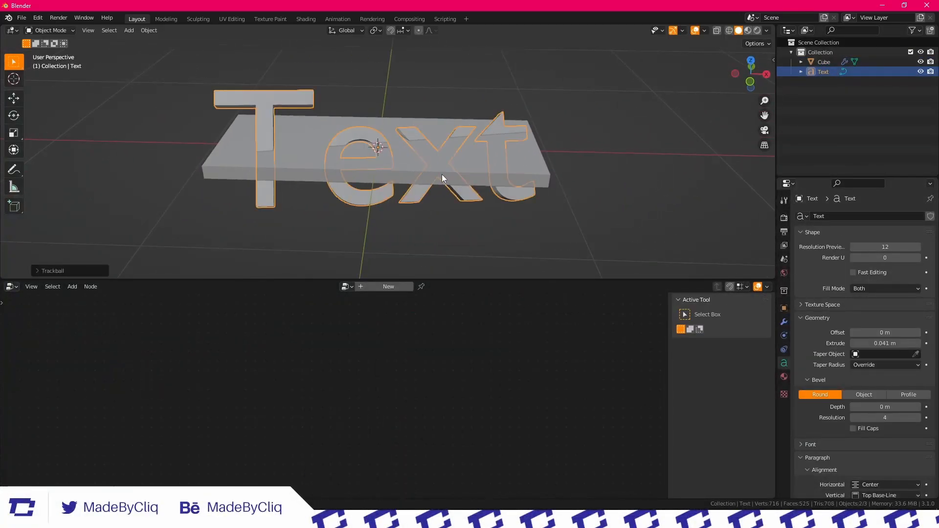
# Reselect the Cube object and place the Object Info and Bounding Box nodes side by side
pyautogui.click(368, 120)
pyautogui.moveTo(368, 119); pyautogui.dragTo(379, 155, button='middle')
pyautogui.scroll(-2, 210, 364)
pyautogui.moveTo(210, 364); pyautogui.dragTo(422, 367, button='middle')
pyautogui.scroll(1, 311, 365)
pyautogui.moveTo(310, 365); pyautogui.dragTo(330, 392, button='middle')
pyautogui.moveTo(318, 384); pyautogui.dragTo(285, 383)
pyautogui.moveTo(407, 395); pyautogui.dragTo(340, 411, button='middle')
# Add a Transform node on the link between Bounding Box and the Group Output
pyautogui.click(303, 298)
pyautogui.write('tr')
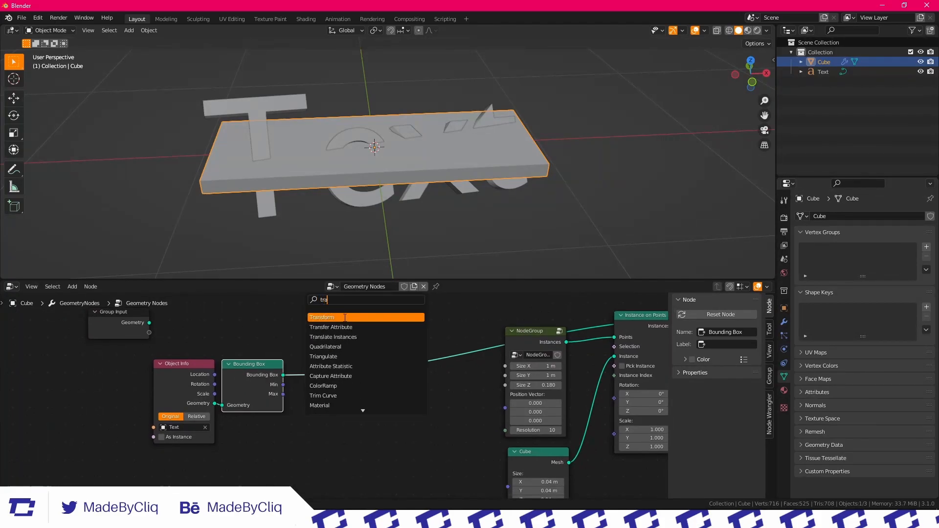
pyautogui.write('a')
pyautogui.click(344, 317)
pyautogui.scroll(1, 325, 392)
pyautogui.press('g')
pyautogui.click(182, 373)
# Connect Object Info's Location, Rotation and Scale to the Transform's Translation, Rotation and Scale, and tighten the node layout
pyautogui.moveTo(170, 374); pyautogui.dragTo(149, 374)
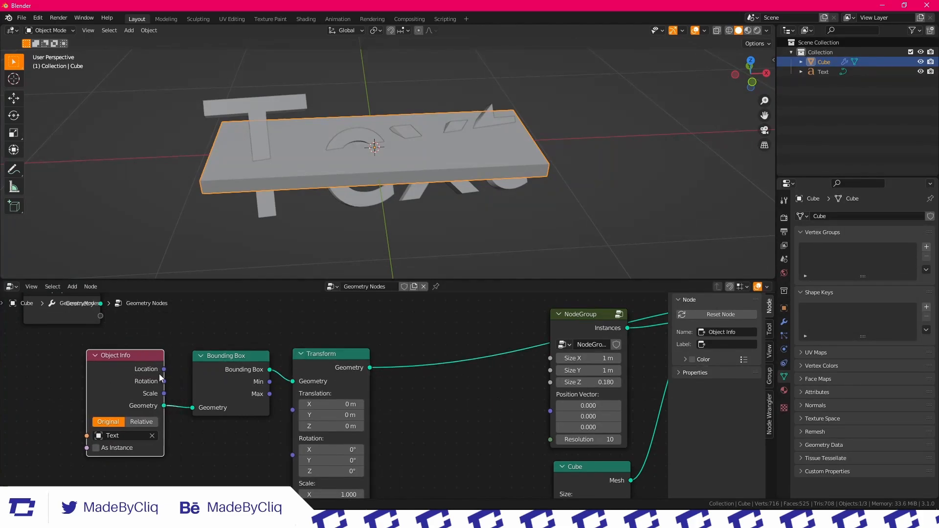
pyautogui.moveTo(282, 417); pyautogui.dragTo(294, 434)
pyautogui.scroll(-1, 294, 431)
pyautogui.moveTo(252, 370); pyautogui.dragTo(228, 371)
pyautogui.moveTo(316, 370); pyautogui.dragTo(304, 373)
# Duplicate the Bounding Box node and insert the copy after the Transform node
pyautogui.click(243, 374)
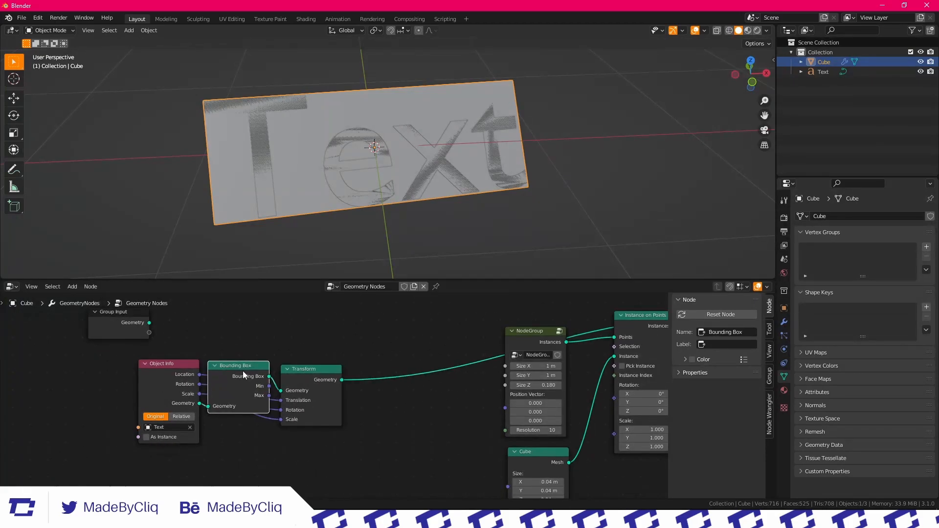
pyautogui.hotkey('shift', 'd')
pyautogui.click(386, 372)
pyautogui.moveTo(412, 370); pyautogui.dragTo(385, 375)
# Try rotating the Text object freely to test its new bounding box, cancel the rotation and reselect the Cube object
pyautogui.moveTo(455, 181); pyautogui.dragTo(410, 161, button='middle')
pyautogui.click(416, 149)
pyautogui.press('r')
pyautogui.press('r')
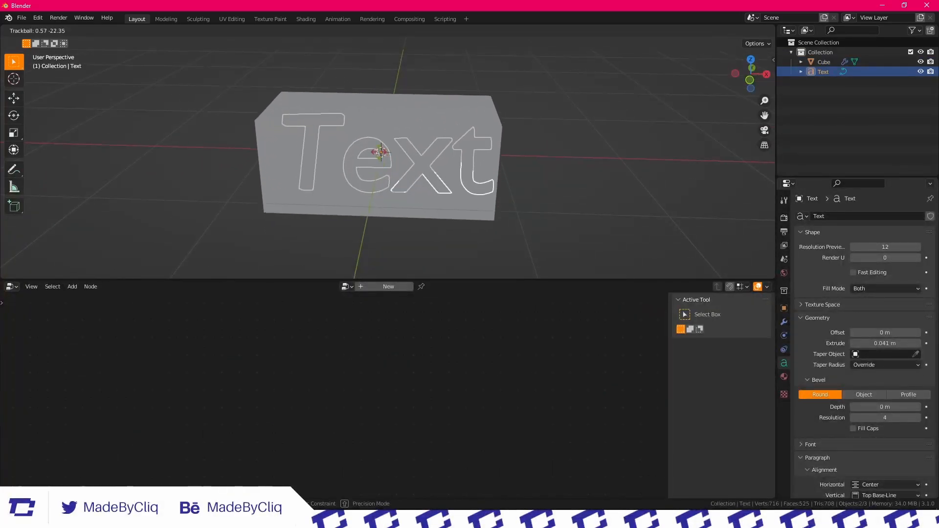
pyautogui.press('Escape')
pyautogui.scroll(-1, 438, 143)
pyautogui.moveTo(438, 143); pyautogui.dragTo(429, 123, button='middle')
pyautogui.click(427, 133)
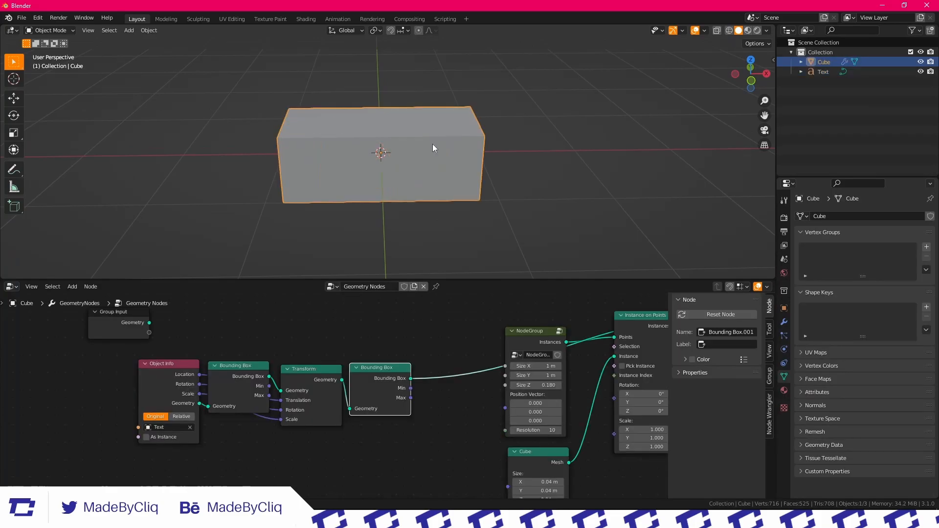
# Connect the Instances output of Instance on Points back to the Group Output's Geometry
pyautogui.click(434, 350)
pyautogui.scroll(-5, 434, 350)
pyautogui.moveTo(441, 323); pyautogui.dragTo(249, 310, button='middle')
pyautogui.scroll(6, 283, 337)
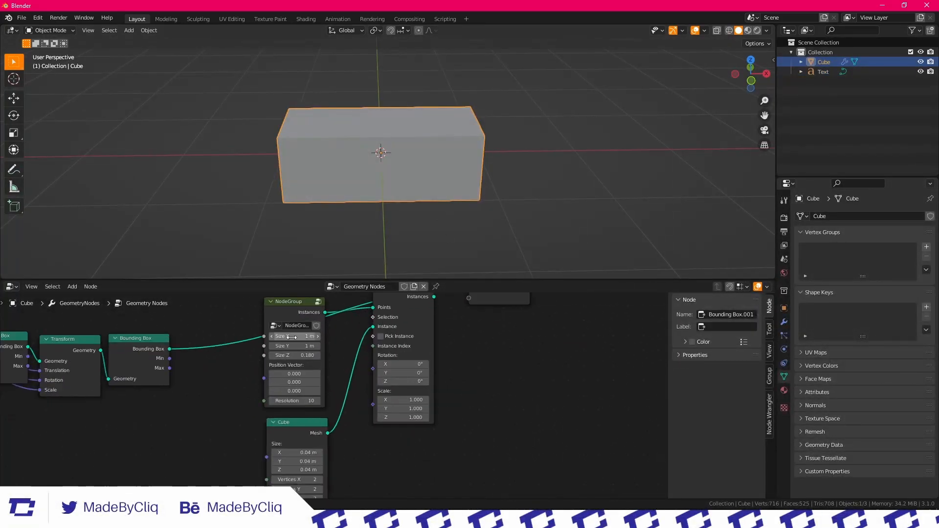
pyautogui.moveTo(318, 359); pyautogui.dragTo(382, 343, button='middle')
pyautogui.scroll(1, 382, 343)
pyautogui.scroll(-2, 361, 321)
pyautogui.moveTo(360, 309); pyautogui.dragTo(295, 316, button='middle')
pyautogui.scroll(2, 435, 317)
pyautogui.moveTo(470, 319); pyautogui.dragTo(518, 330)
pyautogui.scroll(-4, 430, 158)
pyautogui.moveTo(429, 156)
pyautogui.mouseDown(button='middle')
pyautogui.moveTo(412, 168)
pyautogui.moveTo(415, 152)
pyautogui.moveTo(424, 153)
pyautogui.mouseUp(button='middle')
pyautogui.scroll(5, 415, 151)
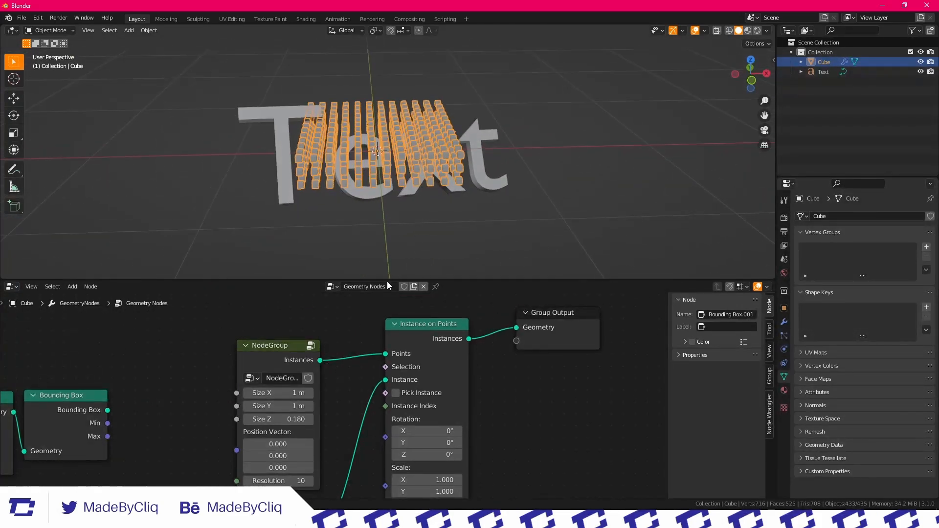
# Move the Object Info, Bounding Box and Transform nodes farther from NodeGroup to make room
pyautogui.scroll(-2, 309, 343)
pyautogui.moveTo(339, 331); pyautogui.dragTo(453, 318, button='middle')
pyautogui.scroll(4, 338, 389)
pyautogui.scroll(-1, 221, 386)
pyautogui.moveTo(221, 385); pyautogui.dragTo(412, 358, button='middle')
pyautogui.moveTo(429, 433); pyautogui.dragTo(104, 347)
pyautogui.moveTo(123, 347); pyautogui.dragTo(64, 358)
pyautogui.click(399, 368)
pyautogui.scroll(-3, 399, 364)
pyautogui.moveTo(576, 348); pyautogui.dragTo(252, 400, button='middle')
pyautogui.scroll(2, 374, 361)
pyautogui.scroll(-2, 374, 361)
pyautogui.moveTo(114, 425); pyautogui.dragTo(325, 399, button='middle')
pyautogui.scroll(2, 324, 403)
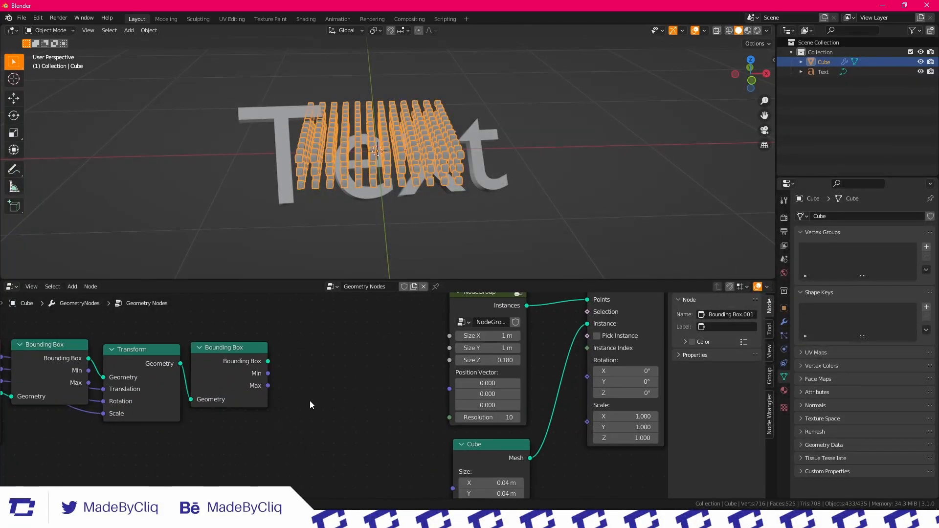
# Add a Vector Math node set to Subtract that subtracts the second Bounding Box's Min from its Max
pyautogui.click(277, 296)
pyautogui.write('vec')
pyautogui.click(315, 321)
pyautogui.click(338, 342)
pyautogui.click(339, 346)
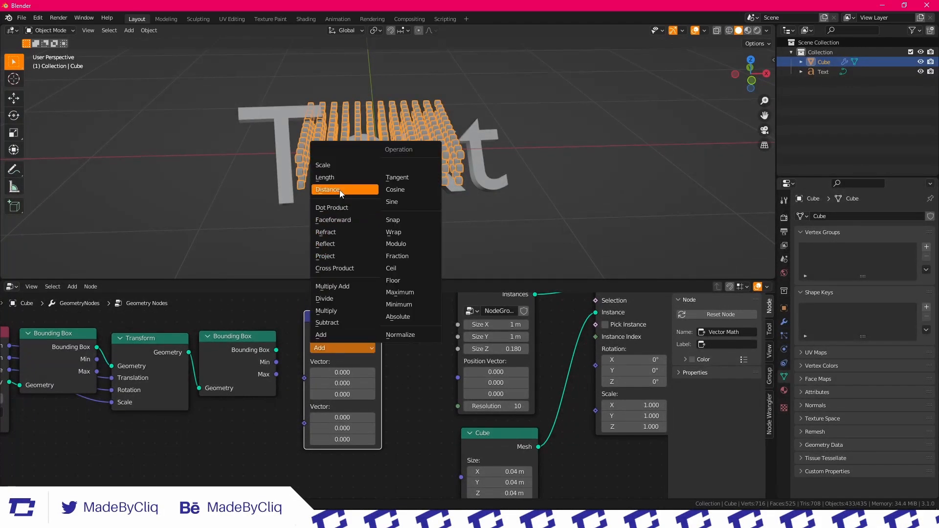
pyautogui.click(338, 322)
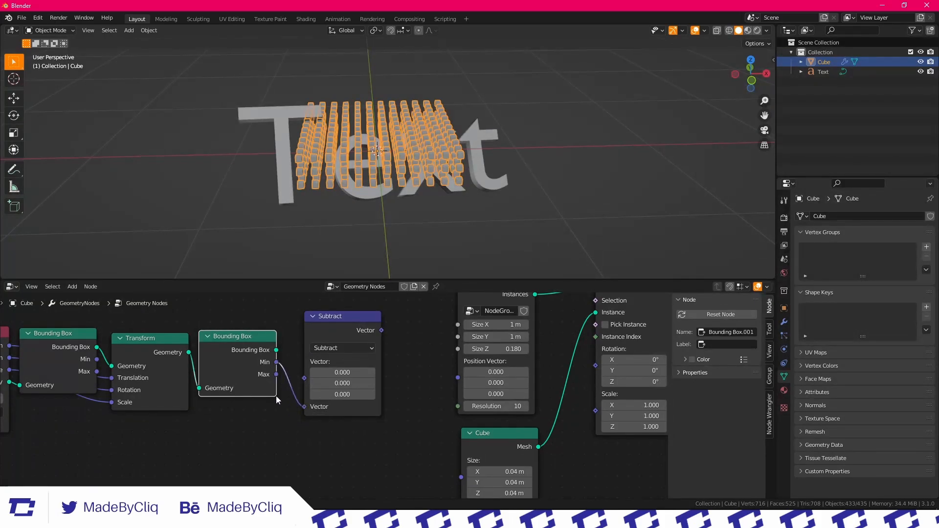
pyautogui.moveTo(300, 371); pyautogui.dragTo(303, 370)
pyautogui.moveTo(337, 320); pyautogui.dragTo(316, 341)
# Move the chain from Object Info to Subtract farther from NodeGroup to make room
pyautogui.scroll(-1, 309, 369)
pyautogui.moveTo(384, 354); pyautogui.dragTo(442, 348, button='middle')
pyautogui.scroll(-3, 442, 350)
pyautogui.moveTo(430, 425); pyautogui.dragTo(99, 357)
pyautogui.press('g')
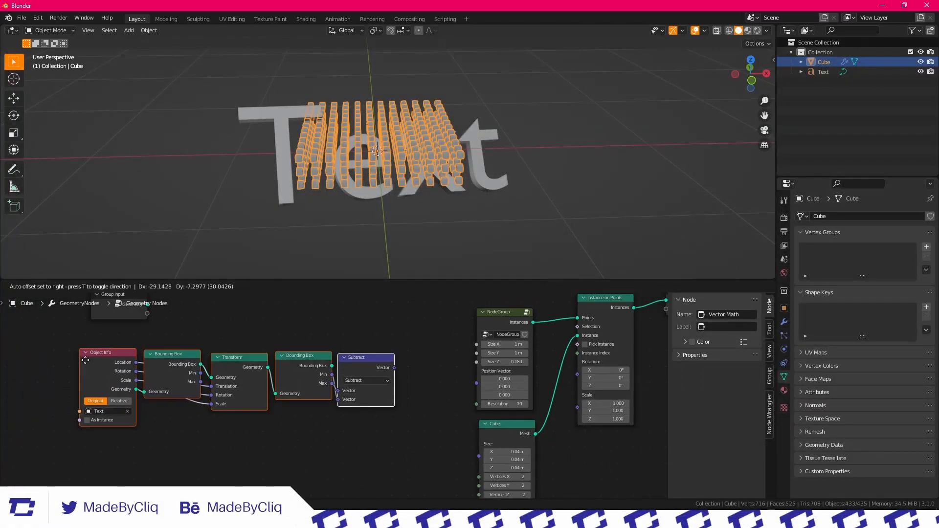
pyautogui.click(26, 370)
# Add a Separate XYZ node after Subtract and connect its X, Y and Z to NodeGroup's Size X, Size Y and Size Z
pyautogui.hotkey('shift', 'a')
pyautogui.write('se')
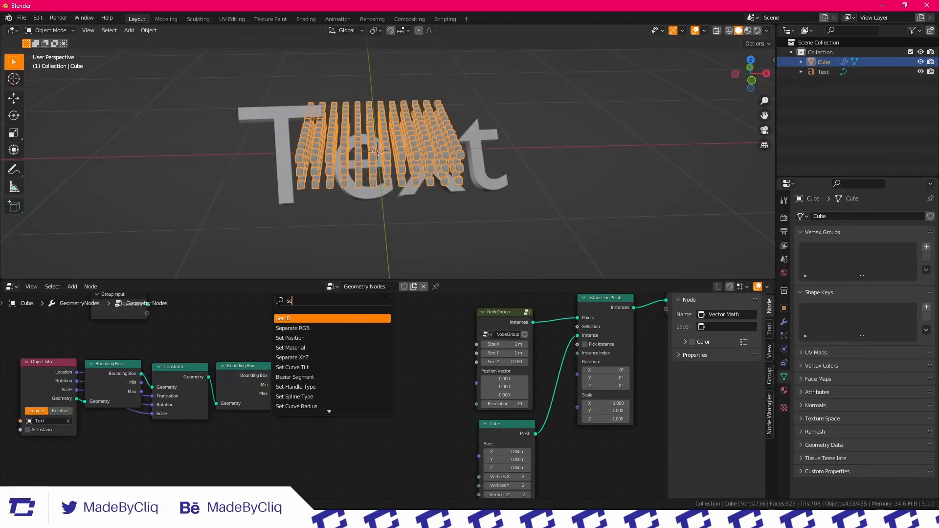
pyautogui.click(292, 358)
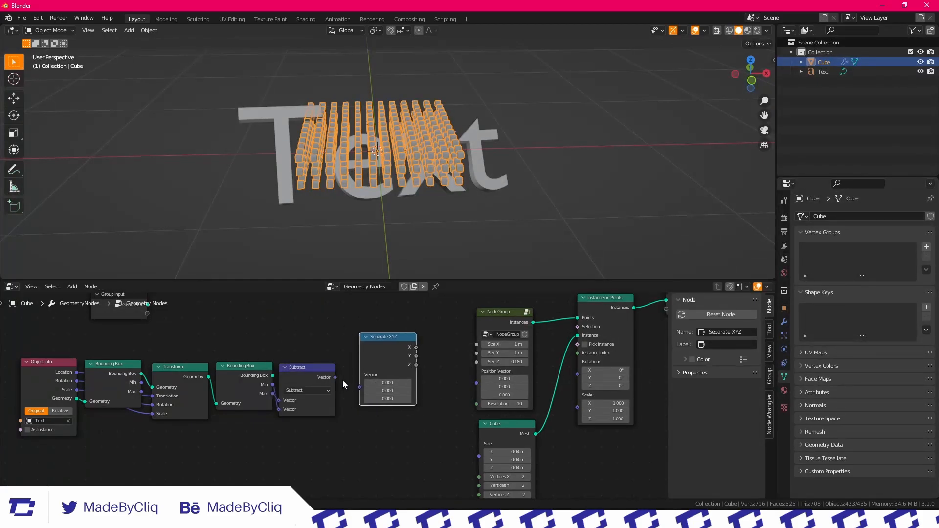
pyautogui.moveTo(361, 392); pyautogui.dragTo(362, 387)
pyautogui.moveTo(375, 348); pyautogui.dragTo(366, 361)
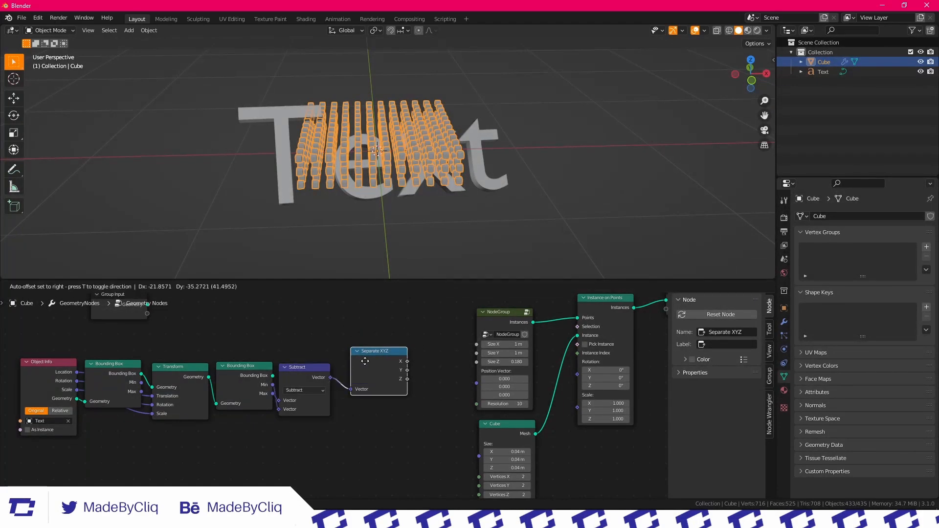
pyautogui.moveTo(479, 345)
pyautogui.mouseDown()
pyautogui.moveTo(439, 371)
pyautogui.moveTo(477, 353)
pyautogui.mouseUp()
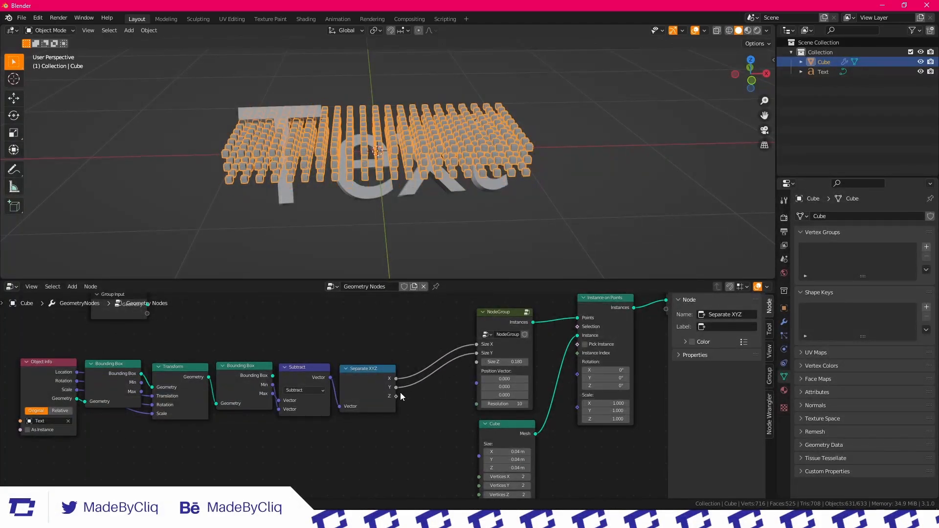
pyautogui.moveTo(428, 386); pyautogui.dragTo(477, 362)
# Try moving the Text object freely to test whether the grid follows it
pyautogui.click(570, 136)
pyautogui.scroll(-4, 568, 135)
pyautogui.moveTo(509, 117); pyautogui.dragTo(392, 193, button='middle')
pyautogui.scroll(5, 467, 109)
pyautogui.click(392, 193)
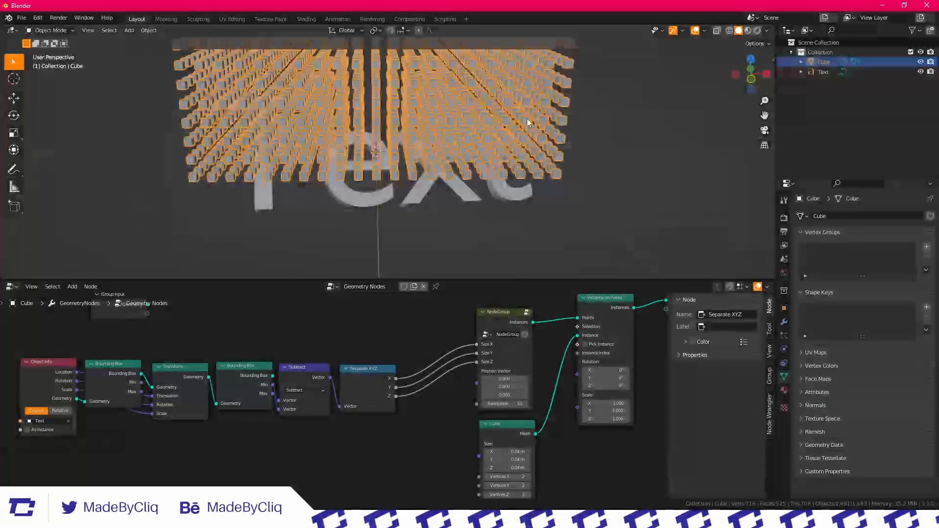
# With the Cube object's nodes shown, connect Object Info's Location output to NodeGroup's Position Vector
pyautogui.scroll(-2, 370, 391)
pyautogui.moveTo(414, 361); pyautogui.dragTo(347, 410, button='middle')
pyautogui.scroll(3, 378, 349)
pyautogui.scroll(3, 378, 349)
pyautogui.scroll(-2, 405, 353)
pyautogui.moveTo(361, 367); pyautogui.dragTo(373, 339, button='middle')
pyautogui.scroll(-3, 310, 382)
pyautogui.moveTo(302, 379); pyautogui.dragTo(385, 385, button='middle')
pyautogui.moveTo(250, 405); pyautogui.dragTo(276, 418, button='middle')
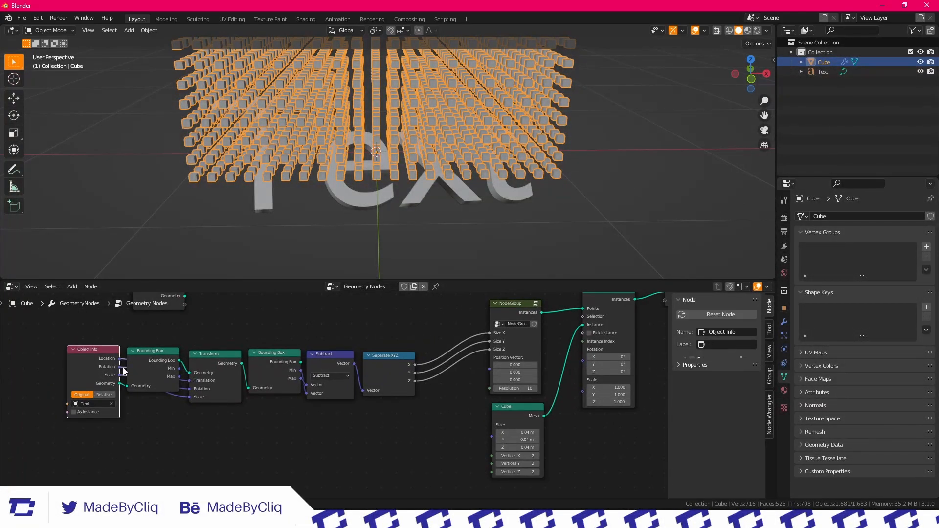
pyautogui.moveTo(475, 395); pyautogui.dragTo(490, 371)
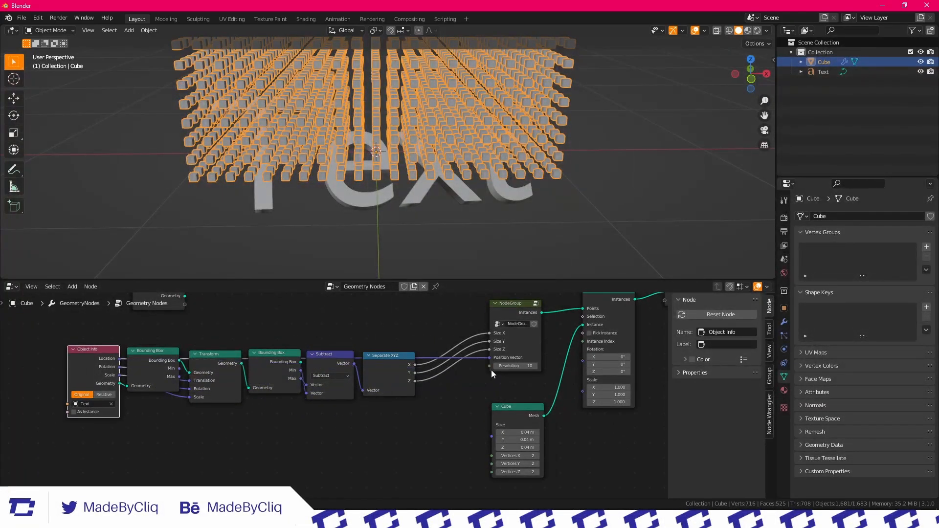
# Clear the Text object's rotation, move it along Z and trackball-rotate it to test the grid's fit
pyautogui.click(398, 206)
pyautogui.moveTo(426, 177); pyautogui.dragTo(470, 142, button='middle')
pyautogui.hotkey('alt', 'r')
pyautogui.press('g')
pyautogui.press('z')
pyautogui.click(437, 131)
pyautogui.press('r')
pyautogui.press('r')
pyautogui.click(427, 120)
pyautogui.moveTo(427, 120); pyautogui.dragTo(424, 222, button='middle')
pyautogui.scroll(-3, 411, 185)
pyautogui.moveTo(412, 134); pyautogui.dragTo(409, 161, button='middle')
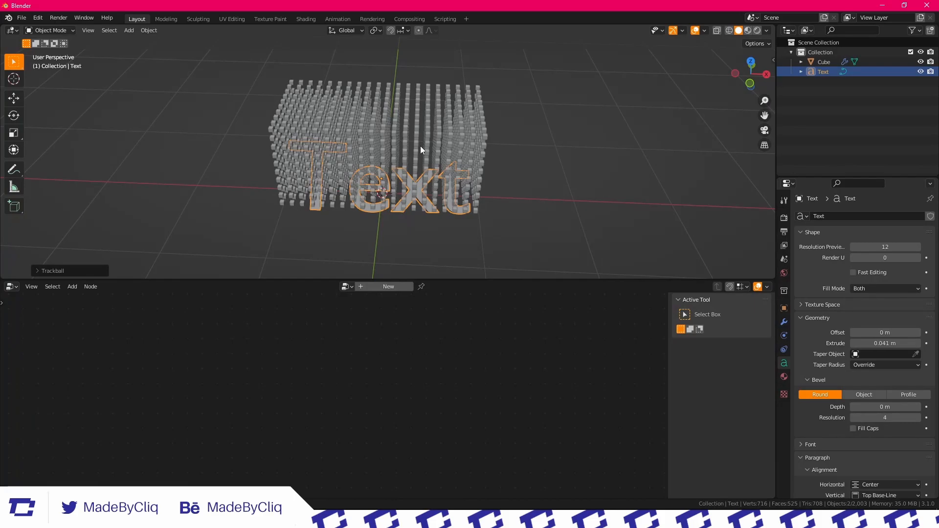
# Reselect the Cube object and open NodeGroup to examine its Position frame and the Mesh Line's start and end locations
pyautogui.click(421, 146)
pyautogui.click(477, 367)
pyautogui.scroll(-1, 542, 314)
pyautogui.moveTo(541, 314); pyautogui.dragTo(369, 343, button='middle')
pyautogui.scroll(3, 368, 344)
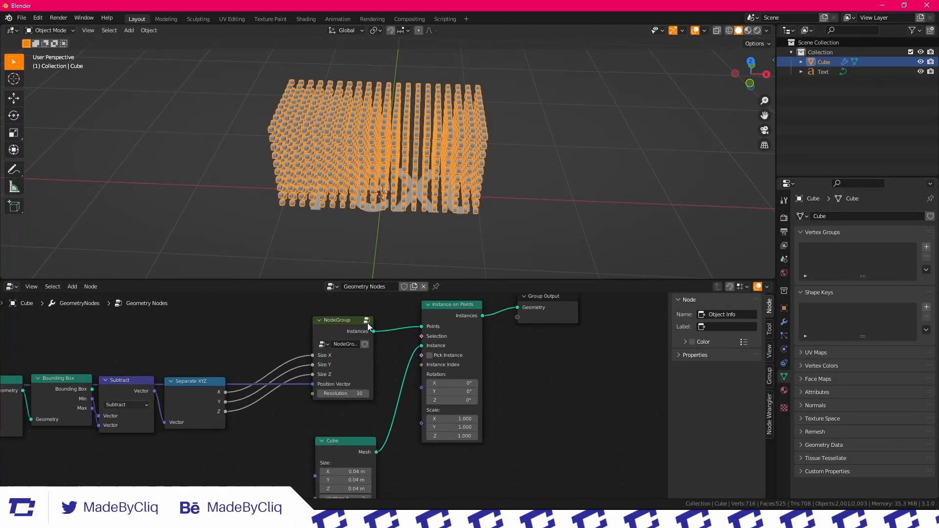
pyautogui.click(367, 323)
pyautogui.scroll(-5, 332, 406)
pyautogui.moveTo(386, 384); pyautogui.dragTo(241, 431, button='middle')
pyautogui.scroll(4, 270, 410)
pyautogui.scroll(2, 313, 399)
pyautogui.moveTo(354, 422); pyautogui.dragTo(394, 386, button='middle')
pyautogui.scroll(-1, 393, 386)
pyautogui.moveTo(289, 328); pyautogui.dragTo(323, 388, button='middle')
pyautogui.scroll(3, 304, 392)
pyautogui.scroll(1, 275, 393)
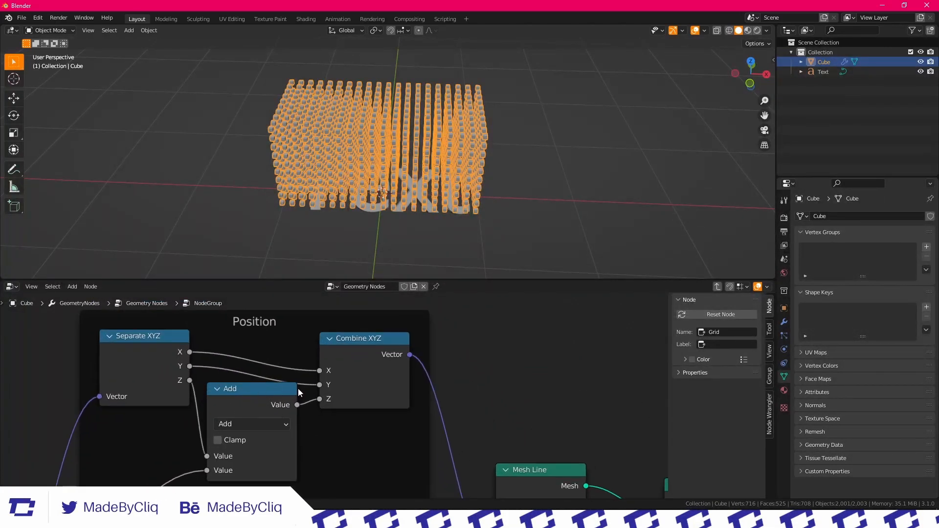
pyautogui.scroll(-2, 392, 406)
pyautogui.moveTo(482, 459); pyautogui.dragTo(427, 391, button='middle')
pyautogui.scroll(4, 428, 394)
pyautogui.moveTo(449, 441); pyautogui.dragTo(410, 371, button='middle')
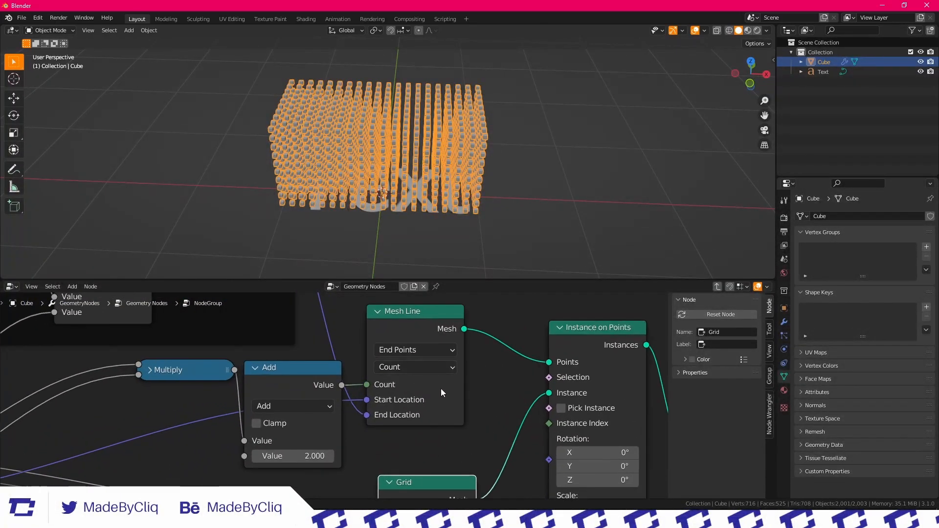
# Sketch an annotation diagram beside the grid with a baseline, a vertical arrow, a horizontal double arrow and circled points
pyautogui.moveTo(506, 199); pyautogui.dragTo(474, 166, button='middle')
pyautogui.click(14, 170)
pyautogui.moveTo(577, 203)
pyautogui.mouseDown(button='middle')
pyautogui.moveTo(509, 203)
pyautogui.moveTo(518, 196)
pyautogui.mouseUp(button='middle')
pyautogui.moveTo(522, 193); pyautogui.dragTo(519, 194)
pyautogui.keyDown('shift'); pyautogui.moveTo(542, 192); pyautogui.dragTo(510, 194, button='middle'); pyautogui.keyUp('shift')
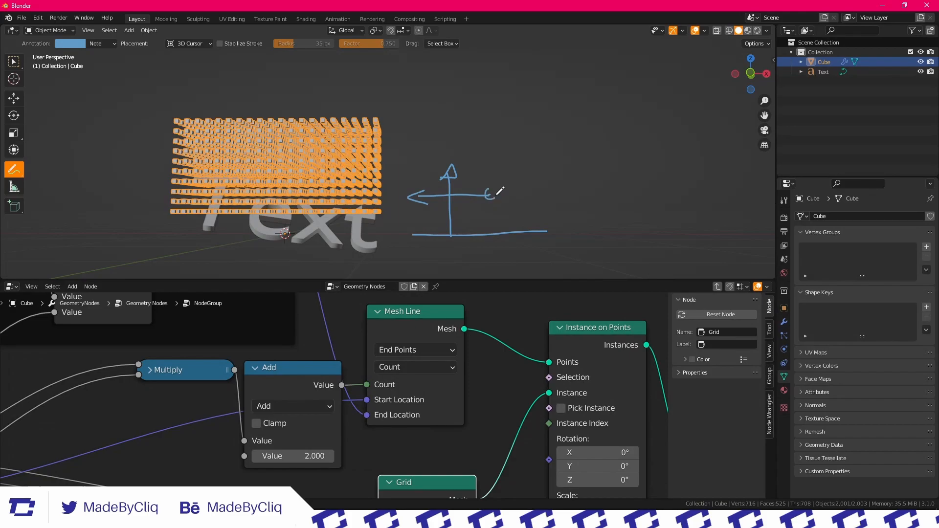
pyautogui.moveTo(495, 191); pyautogui.dragTo(557, 190)
pyautogui.moveTo(507, 188); pyautogui.dragTo(482, 157, button='middle')
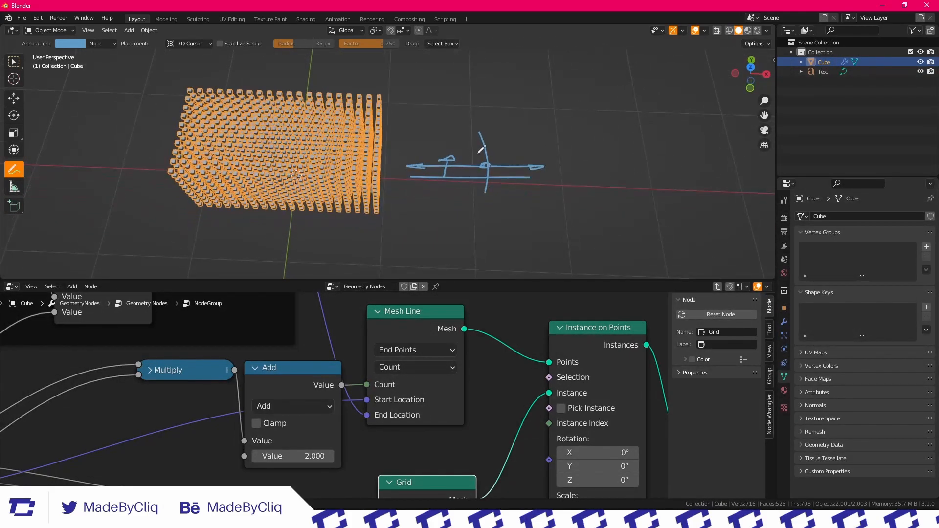
pyautogui.moveTo(484, 125); pyautogui.dragTo(488, 139)
pyautogui.moveTo(483, 183)
pyautogui.mouseDown(button='middle')
pyautogui.moveTo(495, 157)
pyautogui.moveTo(489, 215)
pyautogui.moveTo(323, 215)
pyautogui.moveTo(314, 183)
pyautogui.moveTo(414, 125)
pyautogui.mouseUp(button='middle')
# Leave NodeGroup and return to the main Geometry Nodes tree
pyautogui.scroll(-5, 404, 326)
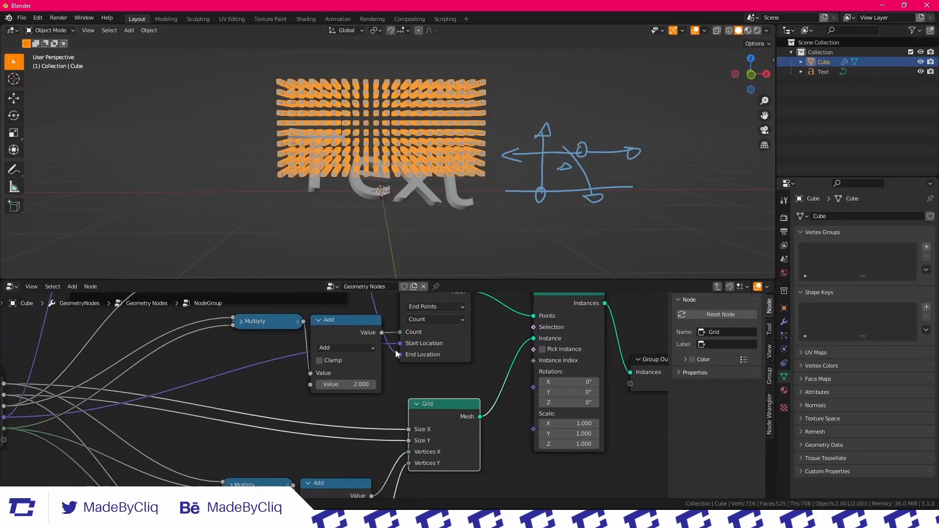
pyautogui.moveTo(397, 363); pyautogui.dragTo(328, 460, button='middle')
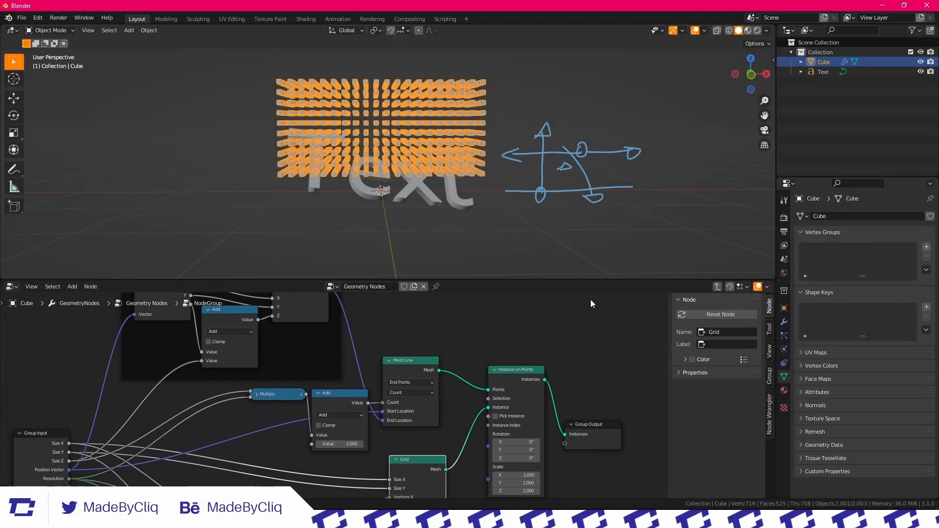
pyautogui.press('Tab')
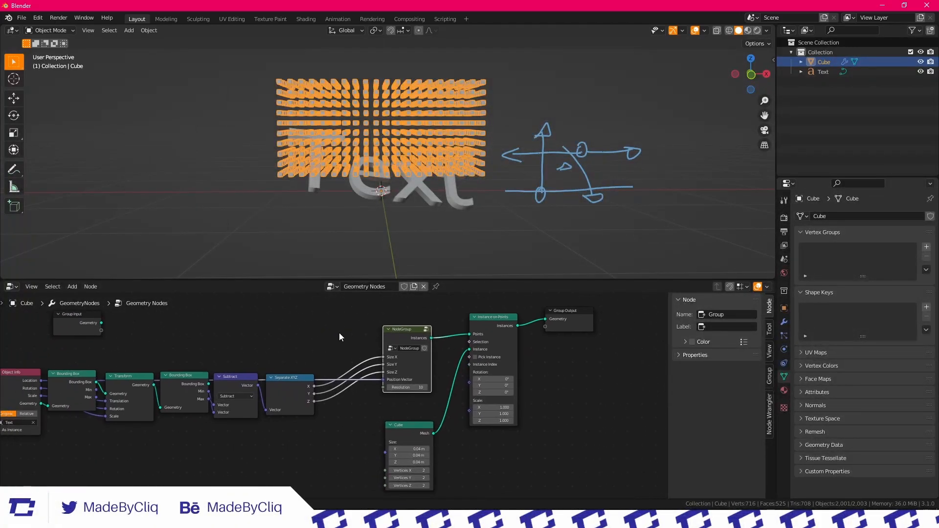
pyautogui.press('Tab')
pyautogui.press('Tab')
pyautogui.press('Tab')
pyautogui.press('Tab')
# Move the chain from Object Info to Separate XYZ lower than NodeGroup to free space above it
pyautogui.scroll(-2, 301, 397)
pyautogui.moveTo(302, 398); pyautogui.dragTo(370, 412, button='middle')
pyautogui.scroll(3, 325, 400)
pyautogui.click(325, 401)
pyautogui.scroll(-2, 323, 402)
pyautogui.moveTo(378, 447); pyautogui.dragTo(27, 390)
pyautogui.moveTo(92, 378); pyautogui.dragTo(70, 432)
pyautogui.click(248, 364)
pyautogui.scroll(3, 369, 366)
pyautogui.moveTo(369, 366); pyautogui.dragTo(376, 379, button='middle')
# Insert a Separate XYZ node on the link between Object Info's Location and NodeGroup's Position Vector
pyautogui.hotkey('shift', 'a')
pyautogui.click(339, 294)
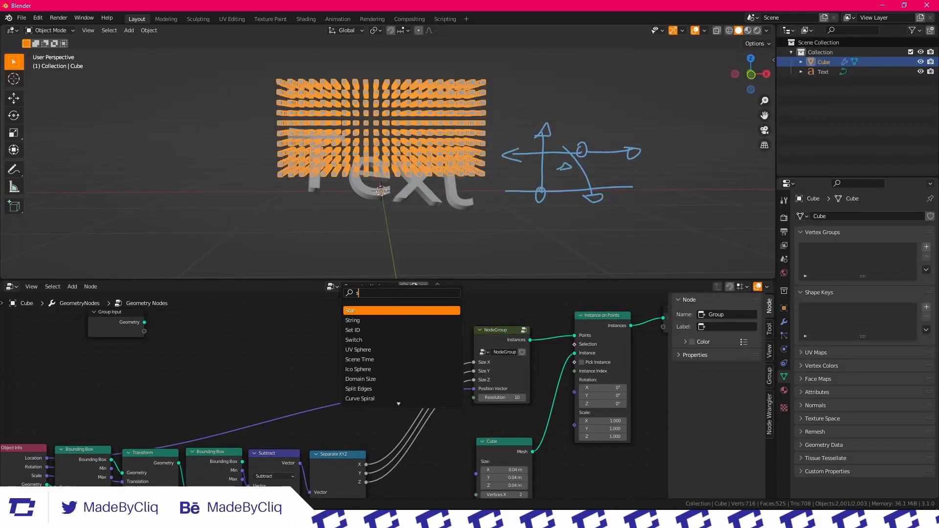
pyautogui.write('sep')
pyautogui.click(361, 321)
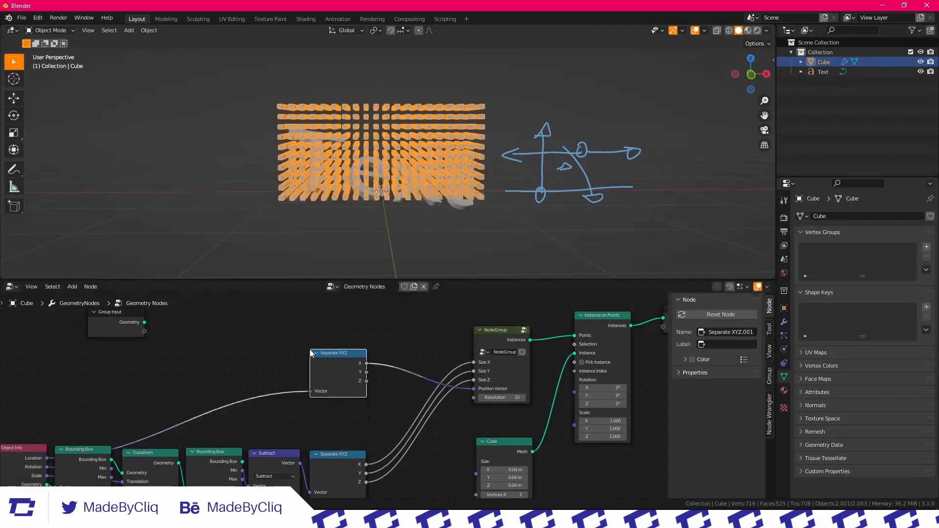
pyautogui.moveTo(322, 363); pyautogui.dragTo(292, 381, button='middle')
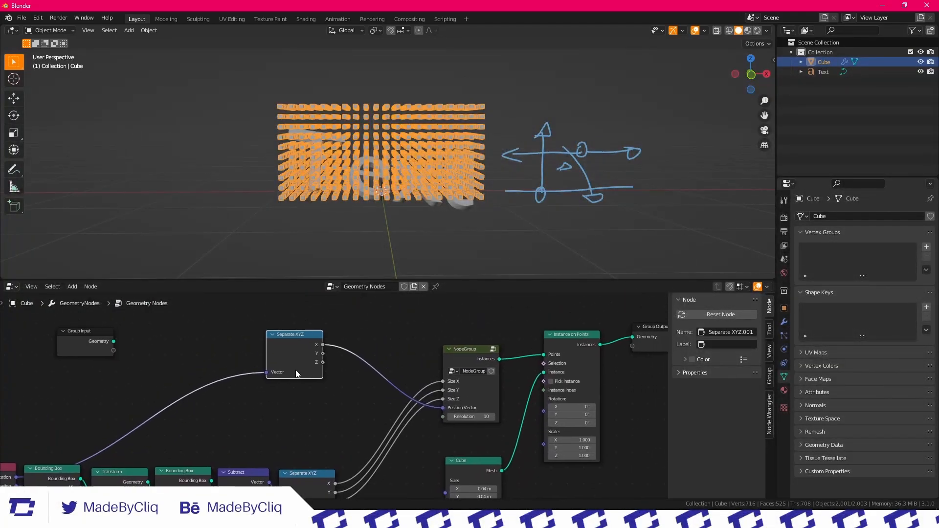
pyautogui.scroll(1, 321, 366)
pyautogui.moveTo(300, 342); pyautogui.dragTo(320, 344, button='middle')
# Insert a Combine XYZ node before NodeGroup's Position Vector and connect the location's X and Y to it
pyautogui.click(305, 295)
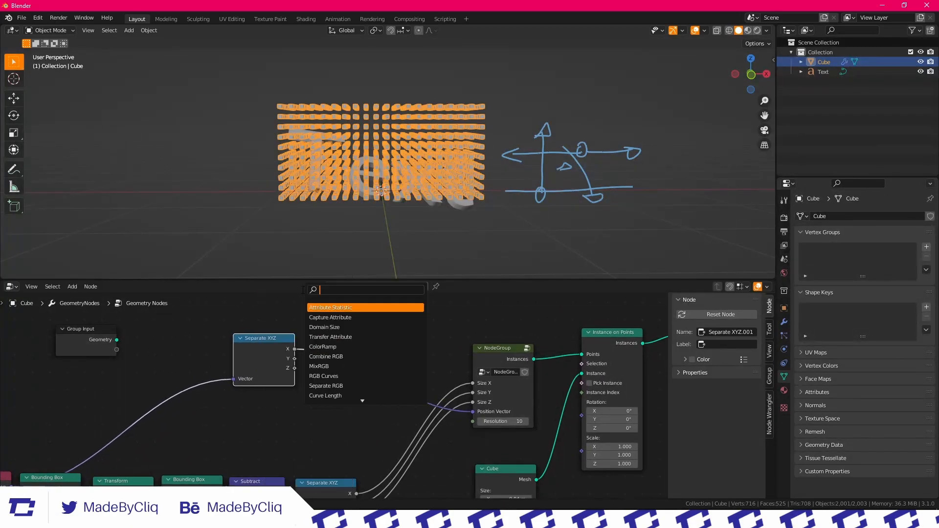
pyautogui.write('comb')
pyautogui.click(326, 317)
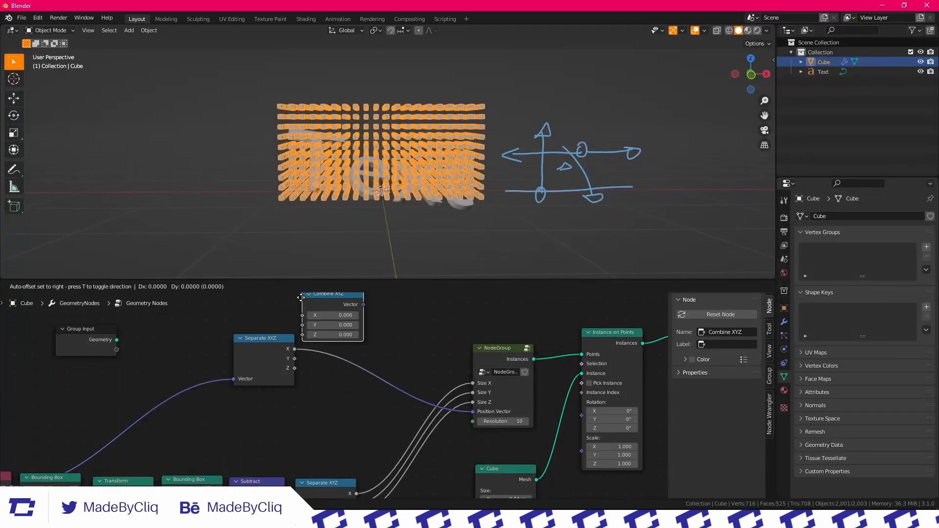
pyautogui.click(320, 360)
pyautogui.moveTo(361, 392); pyautogui.dragTo(362, 392)
pyautogui.moveTo(398, 373); pyautogui.dragTo(396, 362)
pyautogui.moveTo(397, 361); pyautogui.dragTo(385, 354)
pyautogui.press('Home')
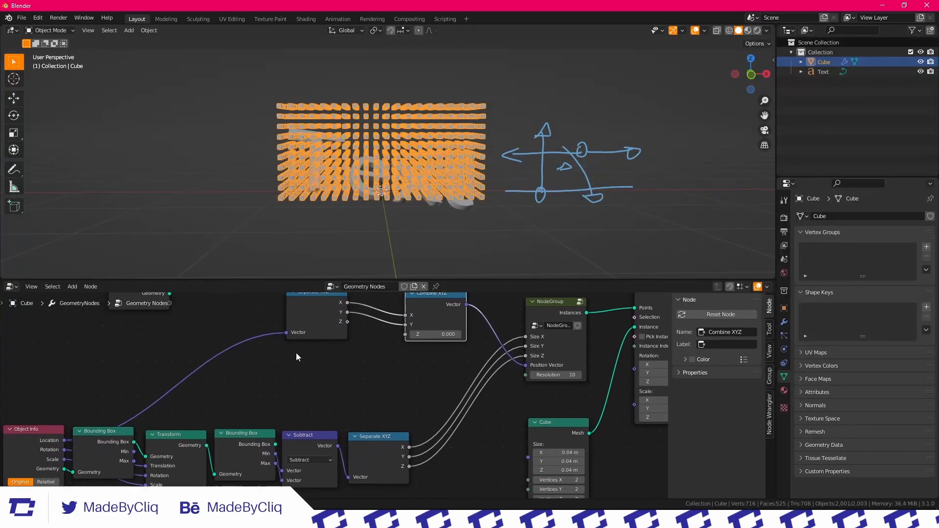
# Duplicate the location's Separate XYZ, feed it the second Bounding Box's Min and connect its Z to Combine XYZ's Z
pyautogui.click(321, 324)
pyautogui.hotkey('shift', 'd')
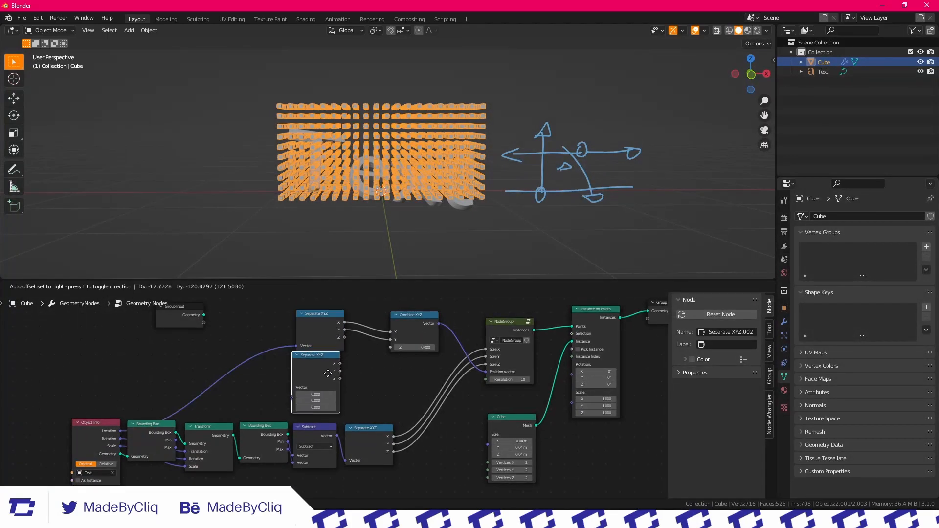
pyautogui.scroll(2, 333, 375)
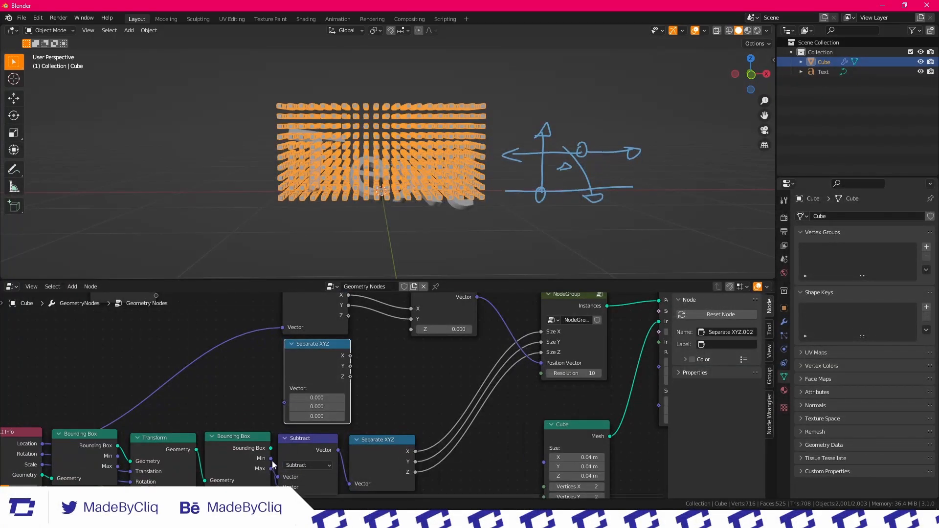
pyautogui.click(268, 415)
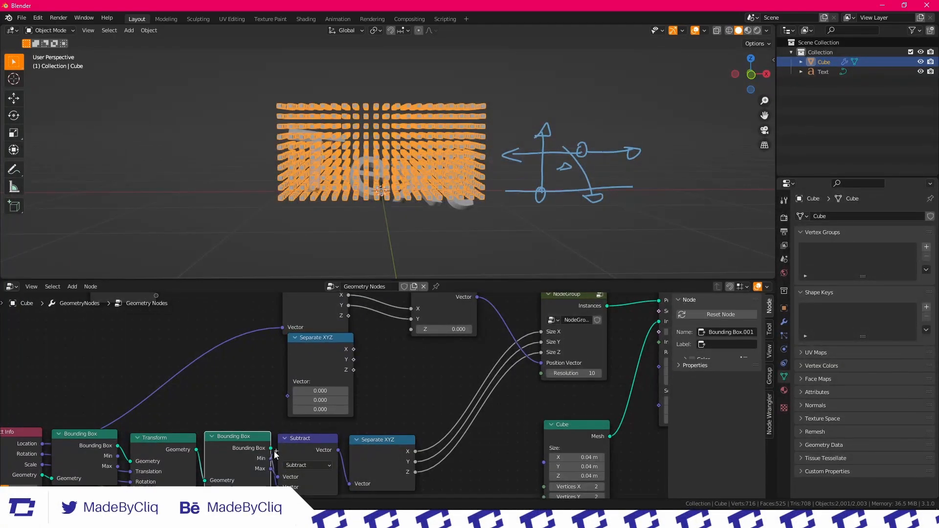
pyautogui.moveTo(289, 396); pyautogui.dragTo(288, 397)
pyautogui.moveTo(367, 370); pyautogui.dragTo(330, 407, button='middle')
pyautogui.moveTo(345, 389); pyautogui.dragTo(374, 368)
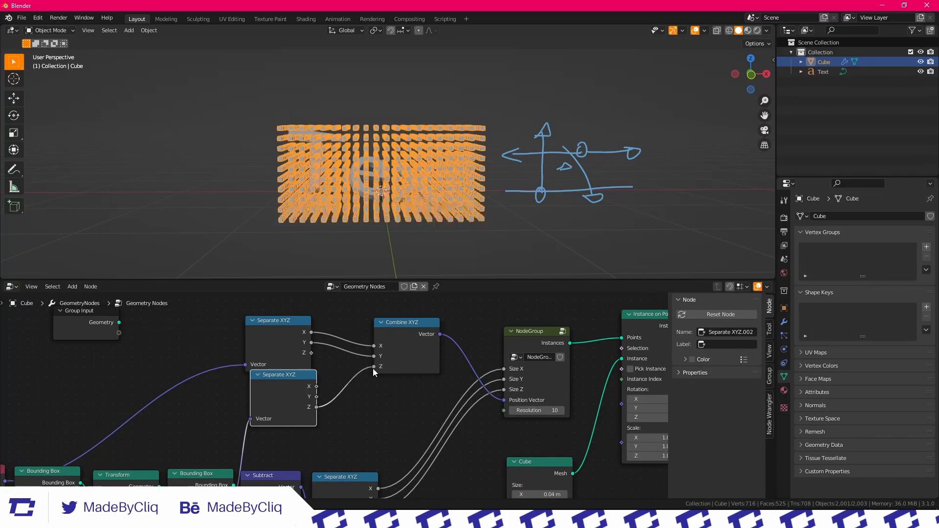
# Move and trackball-rotate the Text object to test how the voxel grid follows it
pyautogui.click(400, 172)
pyautogui.moveTo(401, 163); pyautogui.dragTo(417, 180, button='middle')
pyautogui.press('g')
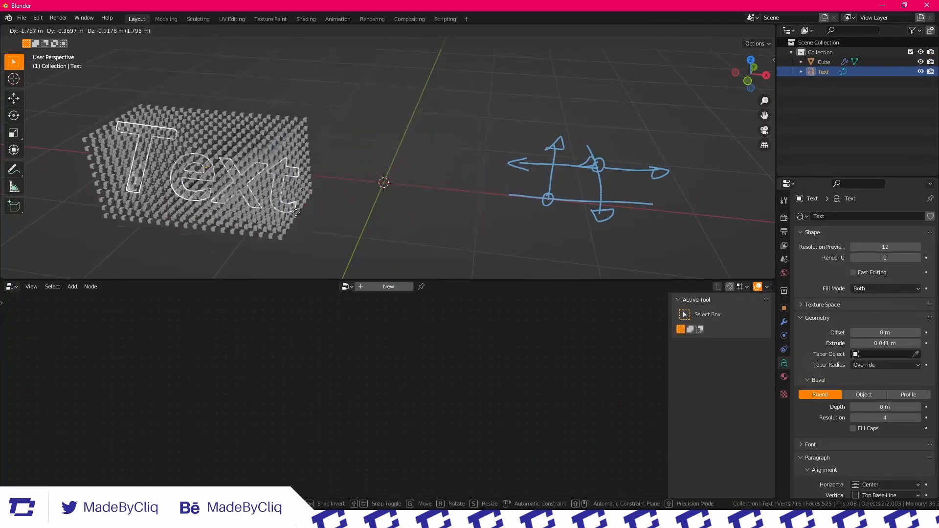
pyautogui.click(369, 125)
pyautogui.press('r')
pyautogui.press('r')
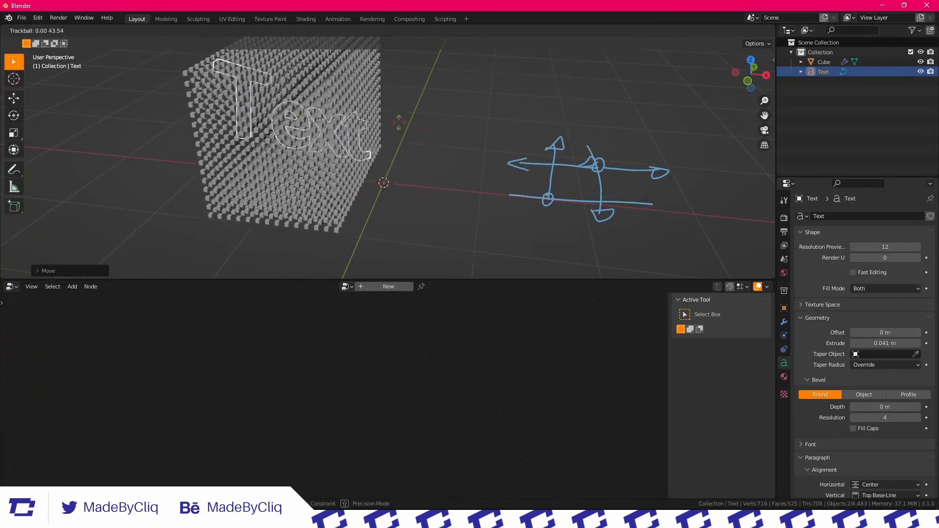
pyautogui.click(355, 132)
pyautogui.moveTo(355, 132)
pyautogui.mouseDown(button='middle')
pyautogui.moveTo(533, 107)
pyautogui.moveTo(402, 113)
pyautogui.moveTo(454, 130)
pyautogui.moveTo(414, 99)
pyautogui.moveTo(504, 114)
pyautogui.moveTo(438, 120)
pyautogui.moveTo(418, 140)
pyautogui.moveTo(478, 122)
pyautogui.moveTo(389, 112)
pyautogui.moveTo(431, 146)
pyautogui.moveTo(360, 145)
pyautogui.mouseUp(button='middle')
# Clear the Text object's location and rotation, and give it a new free trackball rotation
pyautogui.hotkey('alt', 'g')
pyautogui.scroll(3, 444, 126)
pyautogui.hotkey('alt', 'r')
pyautogui.press('r')
pyautogui.press('r')
pyautogui.click(433, 161)
pyautogui.scroll(-5, 432, 161)
pyautogui.scroll(6, 388, 113)
pyautogui.scroll(-5, 430, 147)
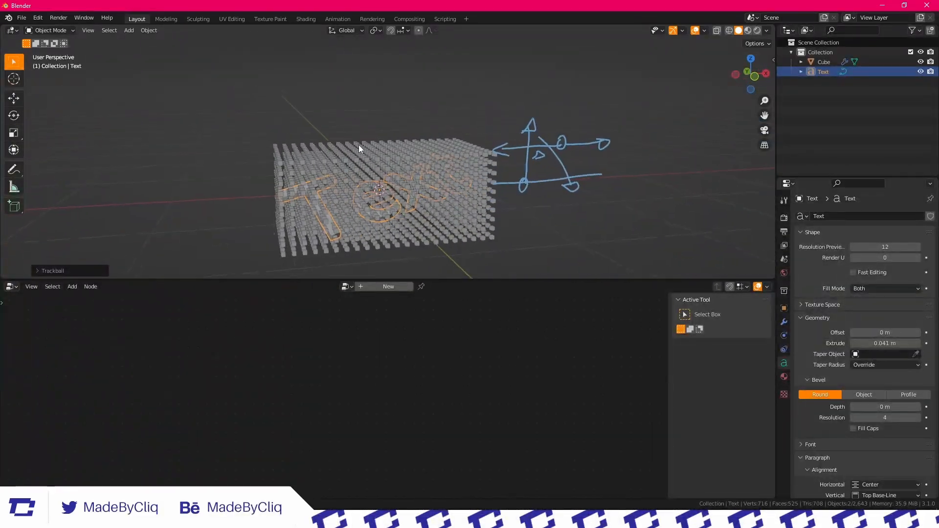
# Reselect the Cube object and review its node chain and the grid's fit around the rotated text
pyautogui.click(366, 157)
pyautogui.click(404, 410)
pyautogui.scroll(-5, 370, 377)
pyautogui.moveTo(370, 377); pyautogui.dragTo(306, 376, button='middle')
pyautogui.scroll(1, 306, 375)
pyautogui.moveTo(231, 371); pyautogui.dragTo(234, 378)
pyautogui.scroll(-2, 242, 359)
pyautogui.scroll(-2, 372, 360)
pyautogui.scroll(1, 371, 360)
pyautogui.moveTo(372, 361); pyautogui.dragTo(375, 317, button='middle')
pyautogui.scroll(4, 451, 154)
pyautogui.moveTo(451, 154); pyautogui.dragTo(451, 181, button='middle')
pyautogui.scroll(-5, 451, 182)
pyautogui.scroll(2, 339, 358)
# Widen the NodeGroup node, enter the group and add an Object Info node below the grid nodes that references the Text object
pyautogui.scroll(2, 348, 339)
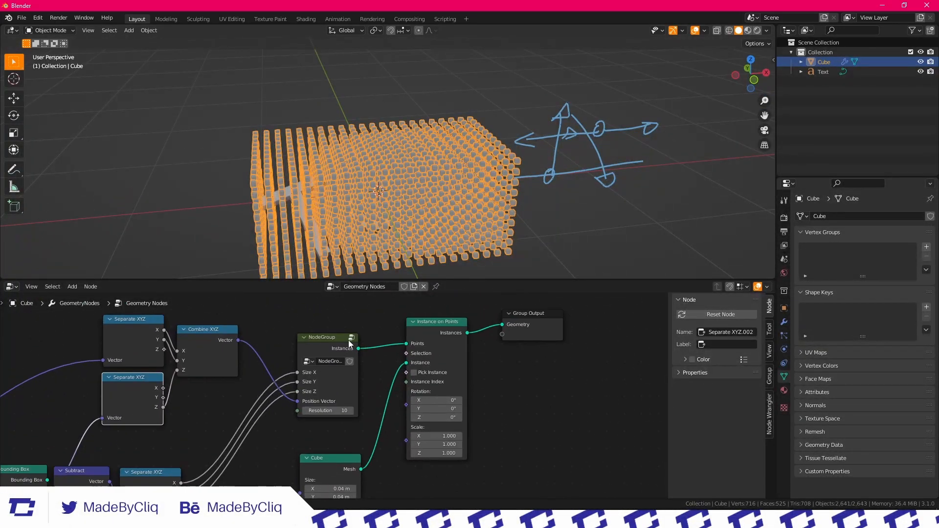
pyautogui.moveTo(358, 364); pyautogui.dragTo(381, 366)
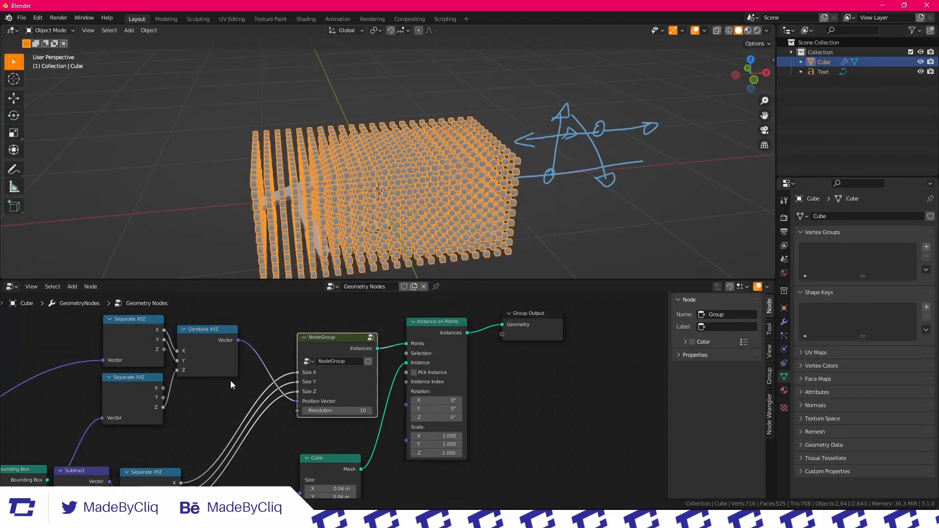
pyautogui.press('Tab')
pyautogui.scroll(2, 351, 406)
pyautogui.scroll(-4, 350, 406)
pyautogui.moveTo(339, 473); pyautogui.dragTo(386, 330, button='middle')
pyautogui.click(289, 417)
pyautogui.hotkey('shift', 'a')
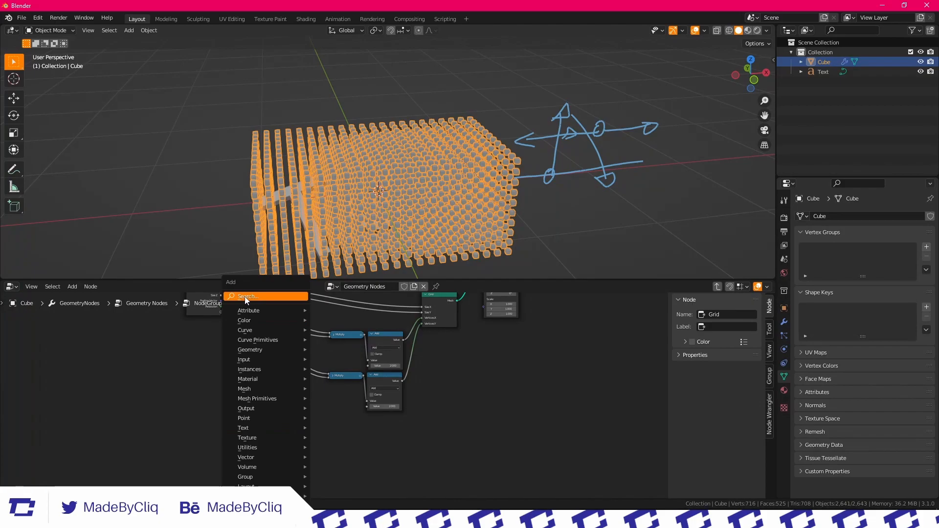
pyautogui.write('info')
pyautogui.press('Return')
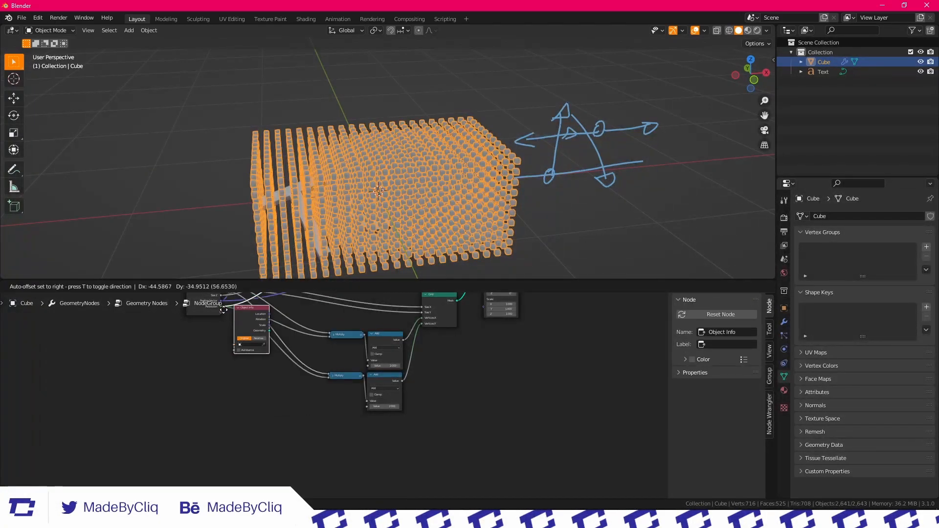
pyautogui.click(290, 379)
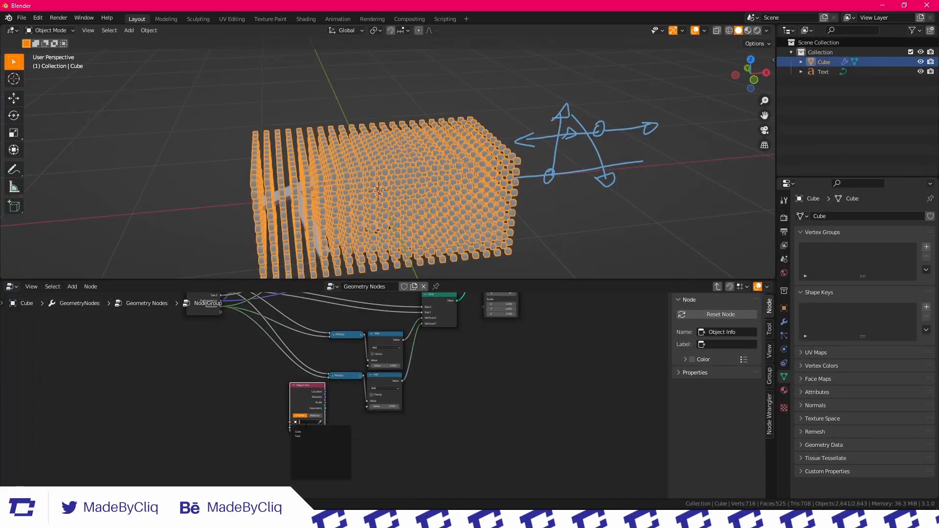
pyautogui.click(305, 437)
# Add a Geometry Proximity node beside the Object Info node inside the group
pyautogui.scroll(4, 333, 403)
pyautogui.moveTo(296, 393); pyautogui.dragTo(274, 403)
pyautogui.scroll(-3, 352, 411)
pyautogui.moveTo(368, 421); pyautogui.dragTo(351, 421, button='middle')
pyautogui.moveTo(254, 400); pyautogui.dragTo(240, 426)
pyautogui.hotkey('shift', 'a')
pyautogui.click(297, 304)
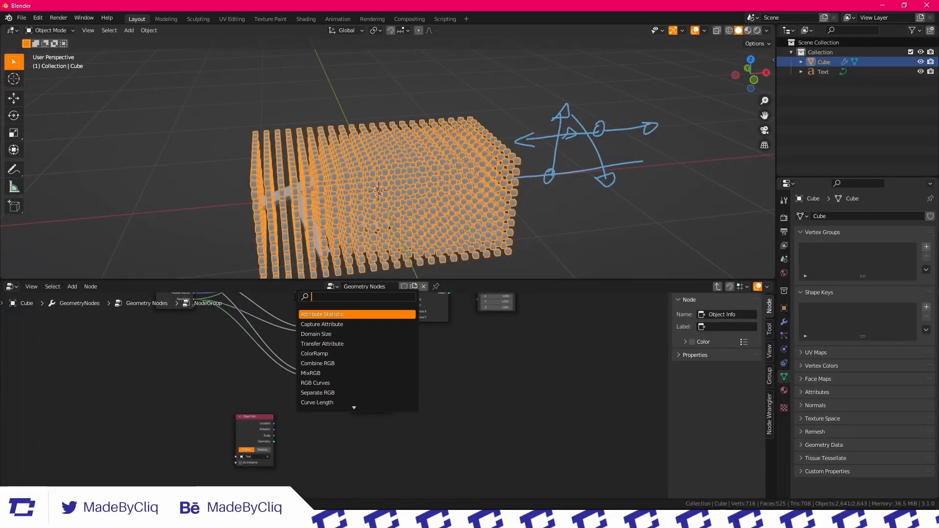
pyautogui.press('Down')
pyautogui.press('Down')
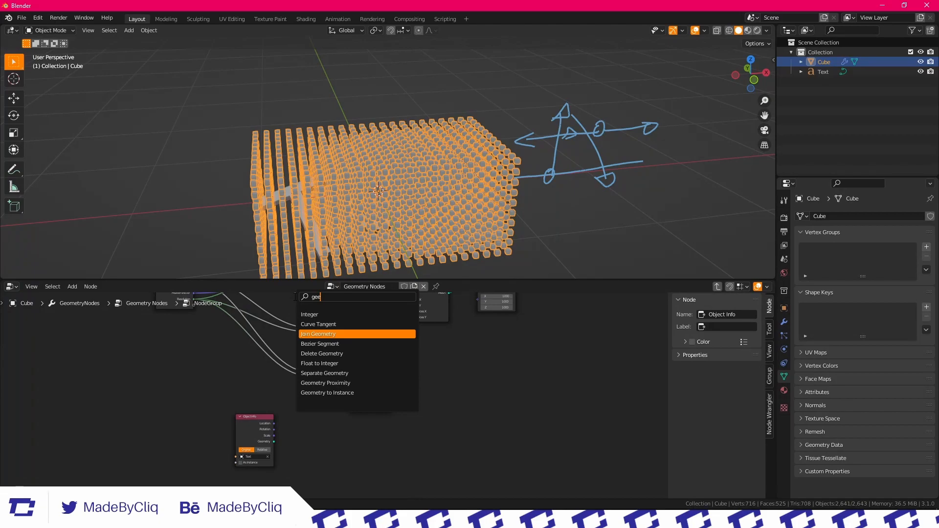
pyautogui.press('Down')
pyautogui.press('Down')
pyautogui.press('Return')
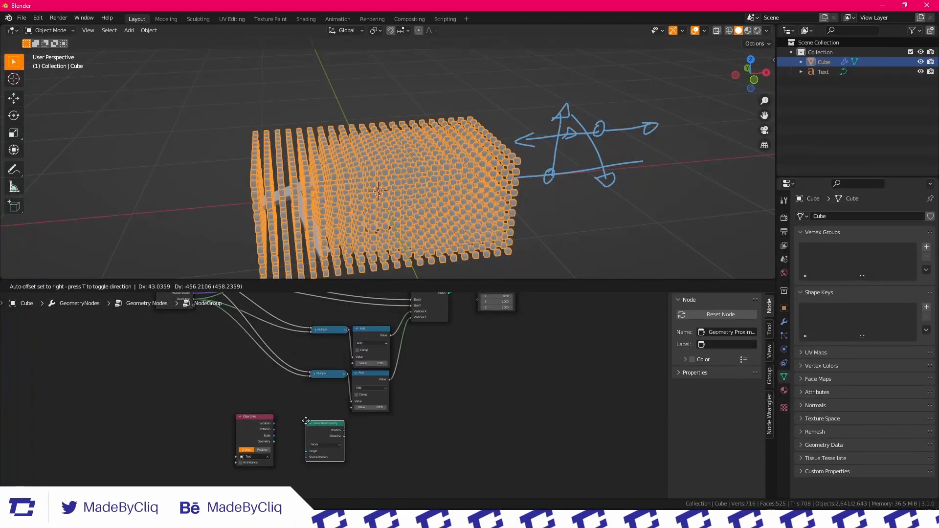
pyautogui.click(306, 421)
# Connect Object Info's Geometry to Geometry Proximity's Target and leave a wide gap between the two nodes
pyautogui.scroll(2, 268, 446)
pyautogui.moveTo(251, 460); pyautogui.dragTo(291, 465)
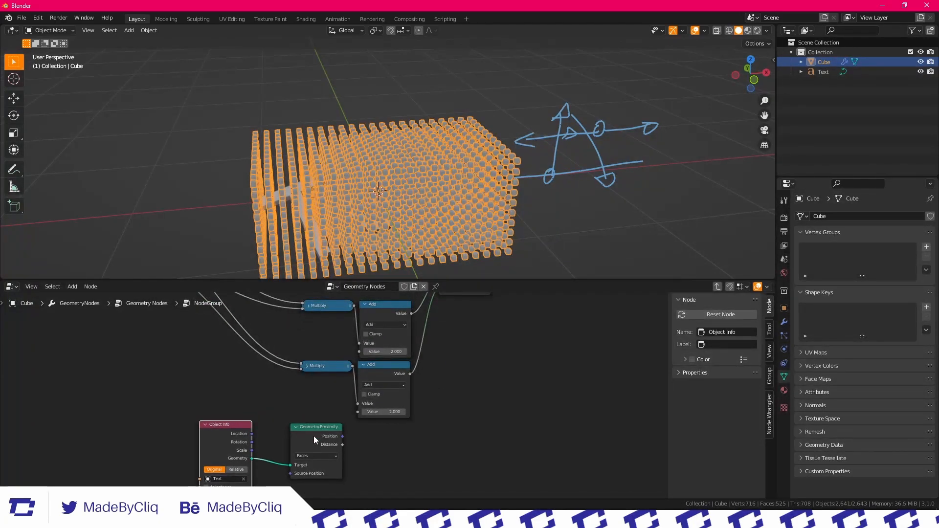
pyautogui.moveTo(313, 436); pyautogui.dragTo(414, 440)
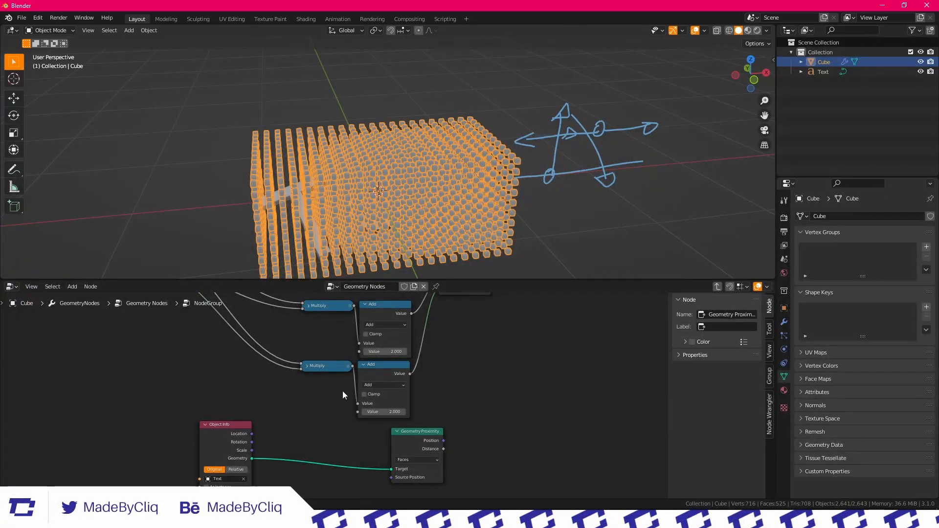
# Insert a Transform node on the geometry link between Object Info and Geometry Proximity
pyautogui.scroll(1, 214, 430)
pyautogui.moveTo(197, 430); pyautogui.dragTo(211, 389)
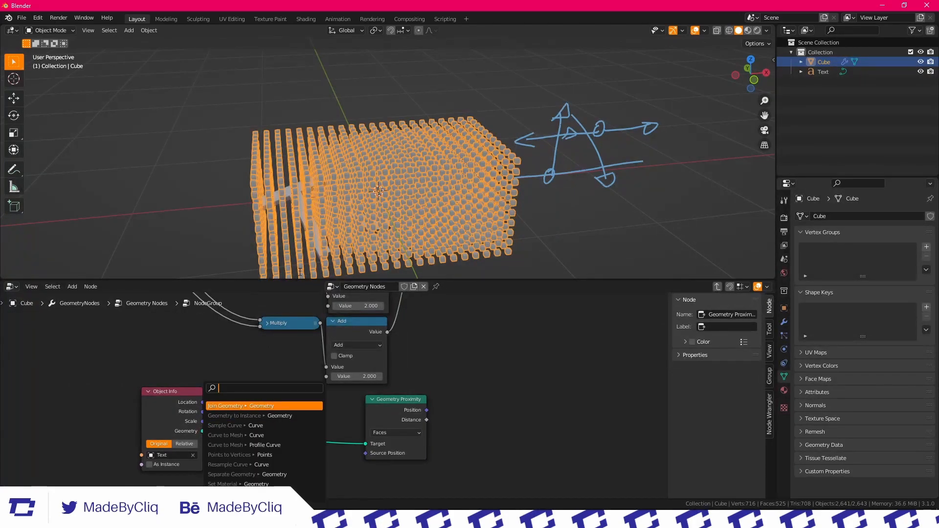
pyautogui.moveTo(364, 160); pyautogui.dragTo(357, 212, button='middle')
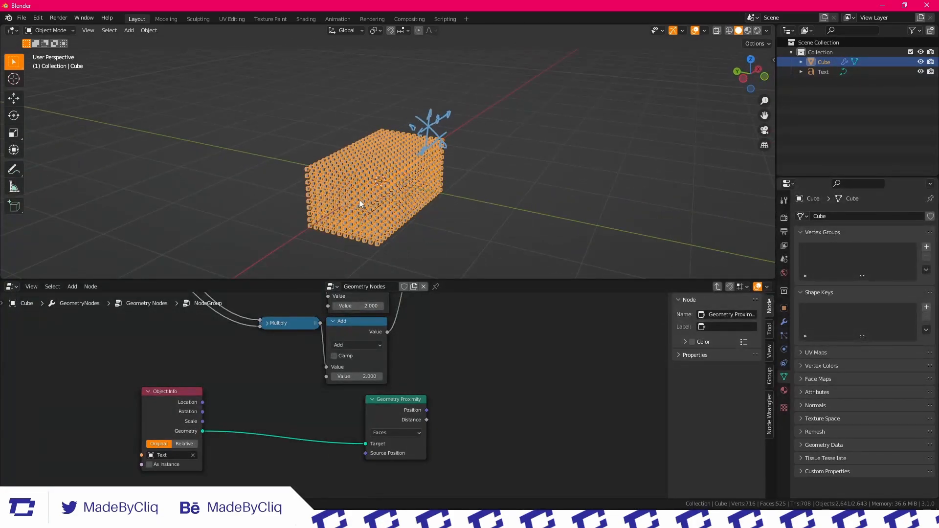
pyautogui.moveTo(445, 193); pyautogui.dragTo(426, 161, button='middle')
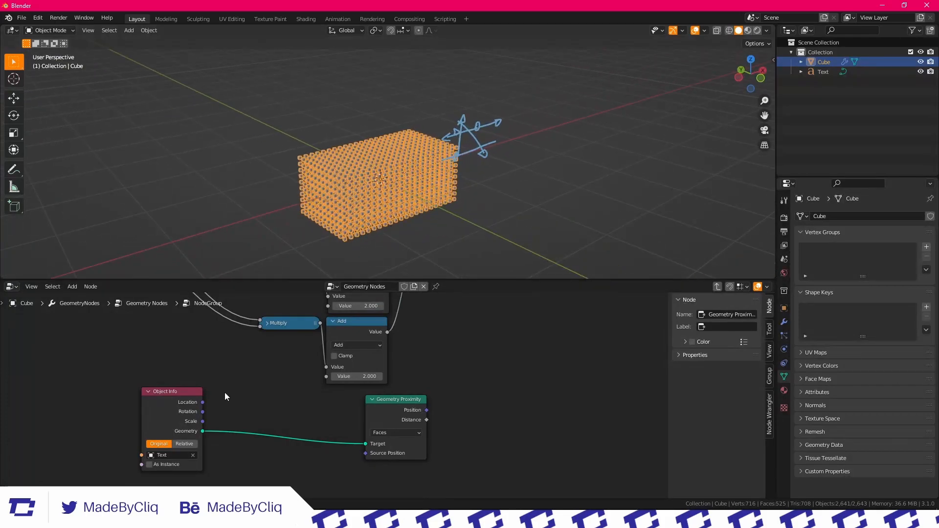
pyautogui.scroll(1, 224, 393)
pyautogui.hotkey('shift', 'a')
pyautogui.click(231, 297)
pyautogui.write('tr')
pyautogui.press('Return')
pyautogui.click(256, 409)
pyautogui.moveTo(263, 407); pyautogui.dragTo(239, 406)
# Connect Object Info's Location, Rotation and Scale to the Transform node's Translation, Rotation and Scale
pyautogui.moveTo(201, 407); pyautogui.dragTo(215, 368, button='middle')
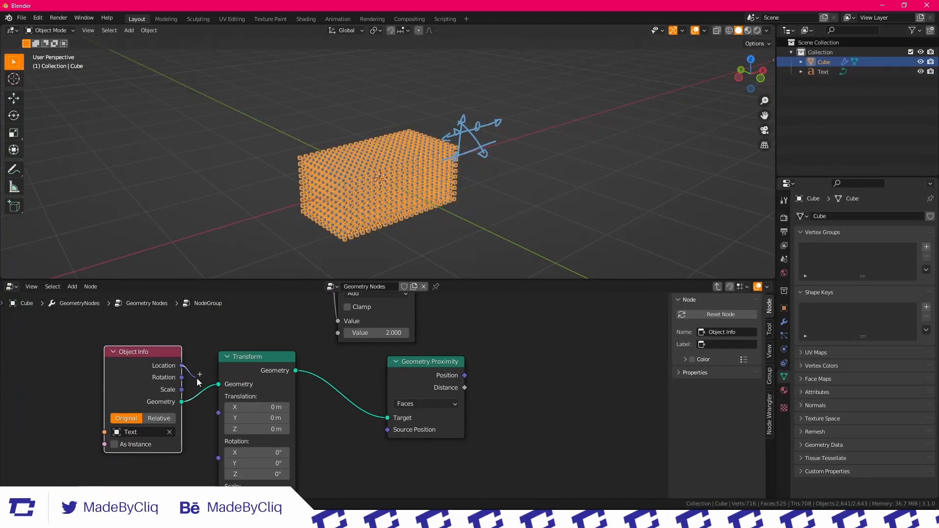
pyautogui.moveTo(219, 413); pyautogui.dragTo(219, 412)
pyautogui.moveTo(218, 411); pyautogui.dragTo(217, 376, button='middle')
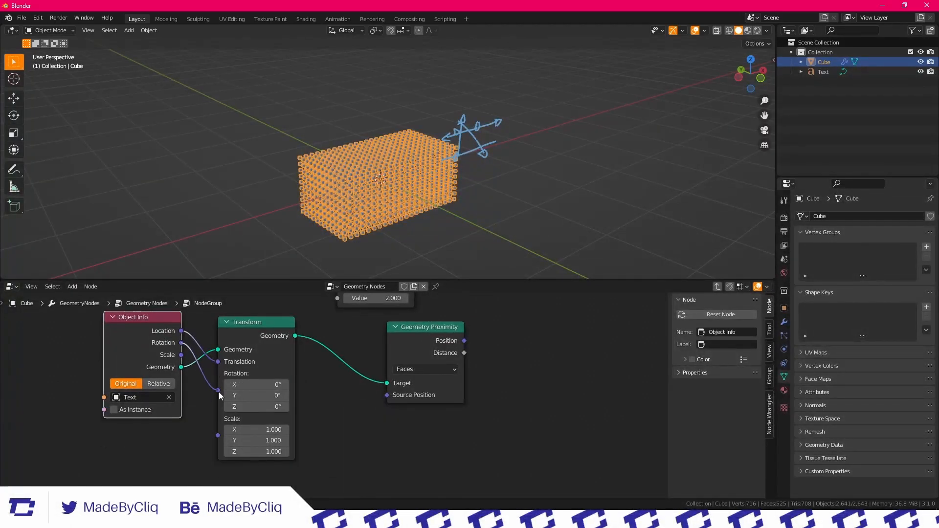
pyautogui.moveTo(220, 397); pyautogui.dragTo(219, 391)
pyautogui.moveTo(240, 404); pyautogui.dragTo(227, 451, button='middle')
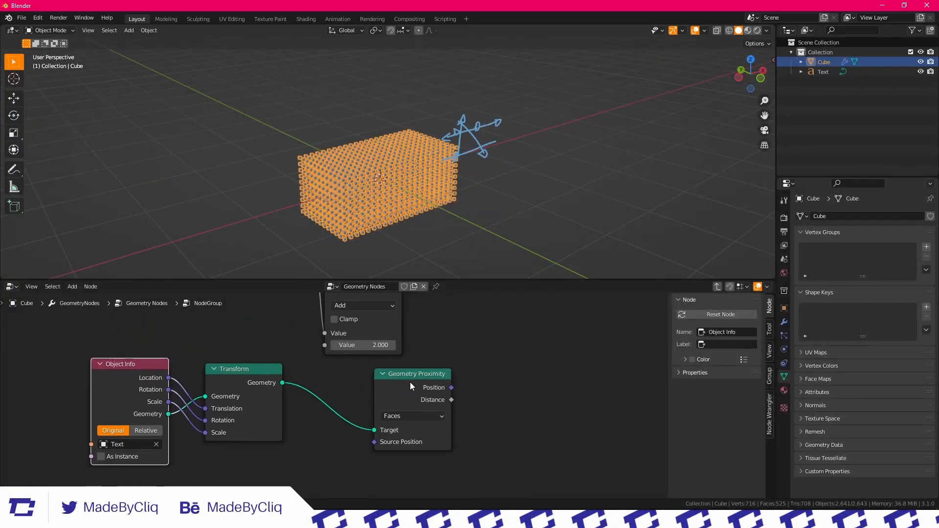
# Bring the Transform and Geometry Proximity nodes closer together and make room between Instance on Points and Group Output
pyautogui.moveTo(417, 376); pyautogui.dragTo(345, 372)
pyautogui.moveTo(266, 375); pyautogui.dragTo(239, 377)
pyautogui.moveTo(348, 383); pyautogui.dragTo(318, 389)
pyautogui.scroll(-5, 372, 375)
pyautogui.moveTo(453, 344); pyautogui.dragTo(323, 458, button='middle')
pyautogui.moveTo(487, 297); pyautogui.dragTo(326, 428, button='middle')
pyautogui.moveTo(328, 408); pyautogui.dragTo(351, 403)
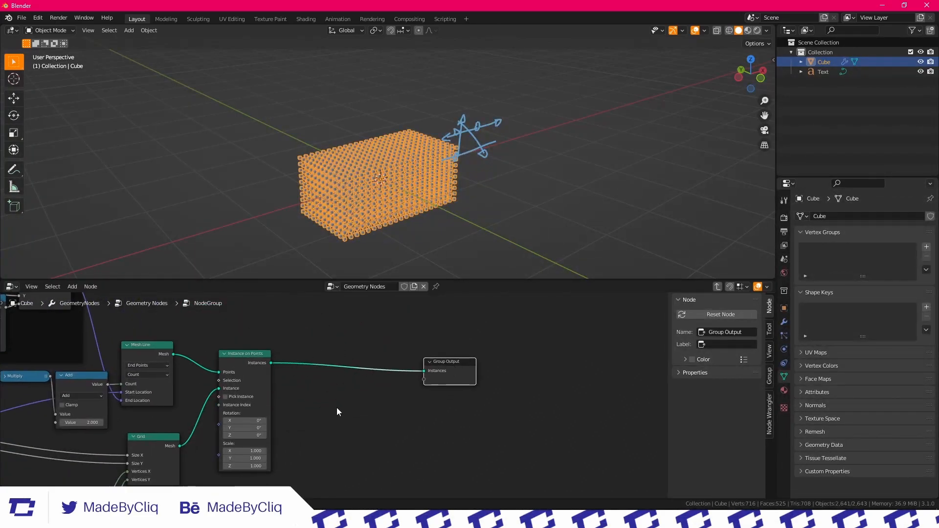
# Insert a Realize Instances node between Instance on Points and Group Output
pyautogui.click(343, 405)
pyautogui.hotkey('shift', 'a')
pyautogui.click(295, 297)
pyautogui.write('tr')
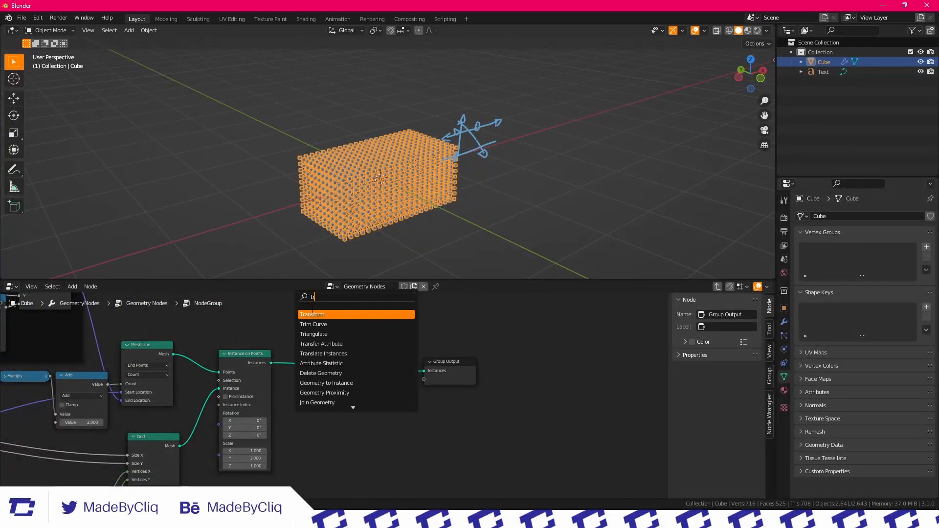
pyautogui.press('Return')
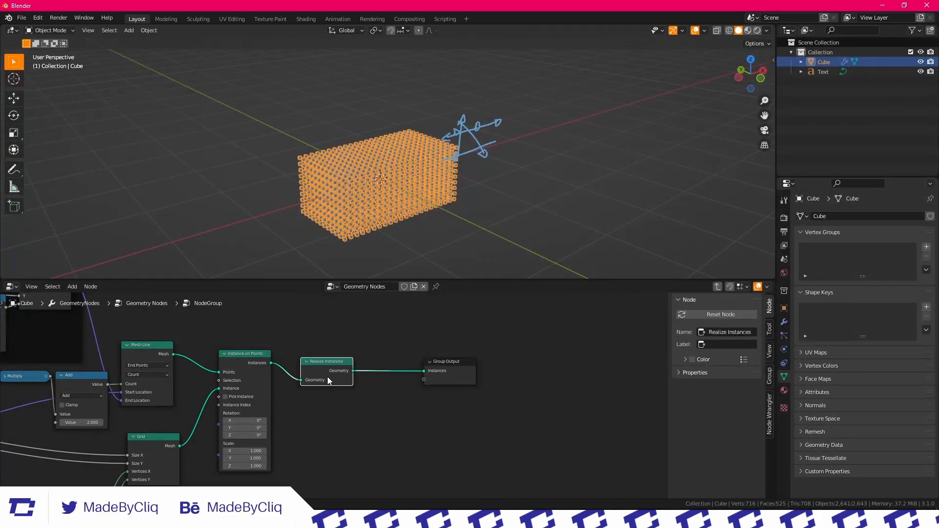
pyautogui.scroll(4, 327, 378)
pyautogui.moveTo(329, 369); pyautogui.dragTo(308, 356)
# Examine the spacing of the cube grid in the viewport from several angles and distances
pyautogui.click(545, 171)
pyautogui.scroll(4, 414, 170)
pyautogui.moveTo(414, 170); pyautogui.dragTo(380, 173, button='middle')
pyautogui.scroll(-4, 380, 173)
pyautogui.click(439, 163)
pyautogui.moveTo(440, 163); pyautogui.dragTo(373, 173, button='middle')
pyautogui.scroll(3, 373, 173)
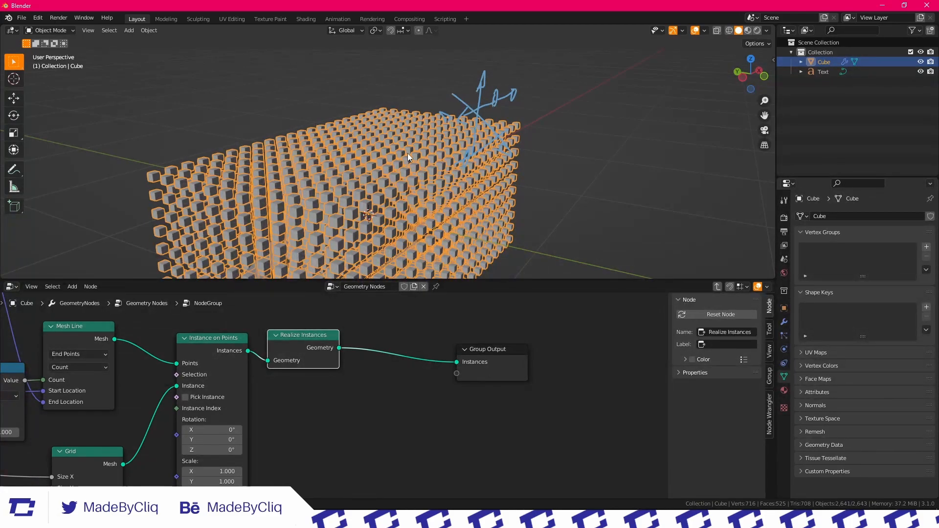
# Move Instance on Points and Realize Instances closer to Mesh Line, and align the Grid node beneath it
pyautogui.scroll(-5, 397, 413)
pyautogui.moveTo(278, 357); pyautogui.dragTo(321, 346, button='middle')
pyautogui.scroll(2, 290, 341)
pyautogui.moveTo(286, 337); pyautogui.dragTo(248, 329)
pyautogui.moveTo(363, 333); pyautogui.dragTo(322, 329)
pyautogui.moveTo(206, 436); pyautogui.dragTo(197, 426)
# Insert a Delete Geometry node between Realize Instances and Group Output
pyautogui.click(369, 396)
pyautogui.scroll(-2, 373, 395)
pyautogui.moveTo(374, 395); pyautogui.dragTo(331, 397, button='middle')
pyautogui.hotkey('shift', 'a')
pyautogui.write('de')
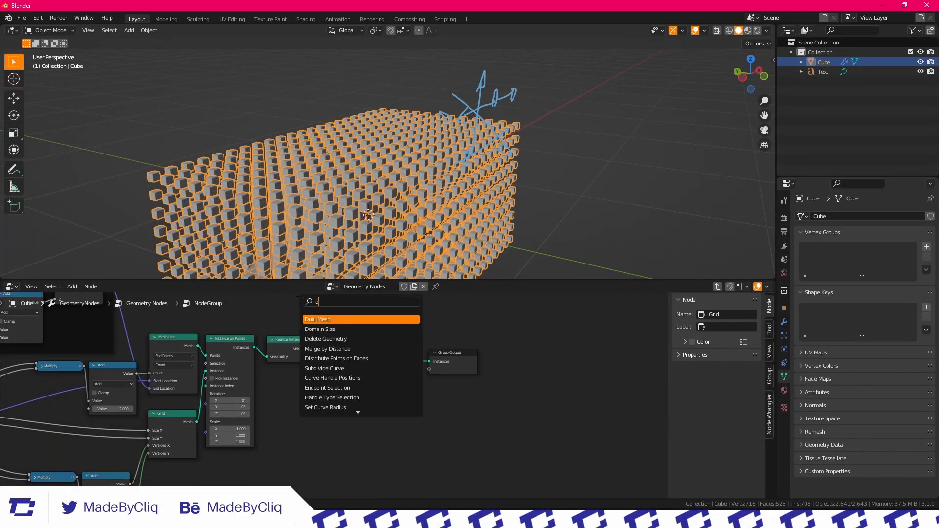
pyautogui.click(331, 321)
pyautogui.click(364, 346)
pyautogui.scroll(-2, 339, 356)
pyautogui.moveTo(340, 356); pyautogui.dragTo(341, 347, button='middle')
pyautogui.moveTo(356, 334); pyautogui.dragTo(348, 344)
# Add a Math node inside the group and set its operation to Greater Than
pyautogui.click(299, 444)
pyautogui.hotkey('shift', 'a')
pyautogui.write('add')
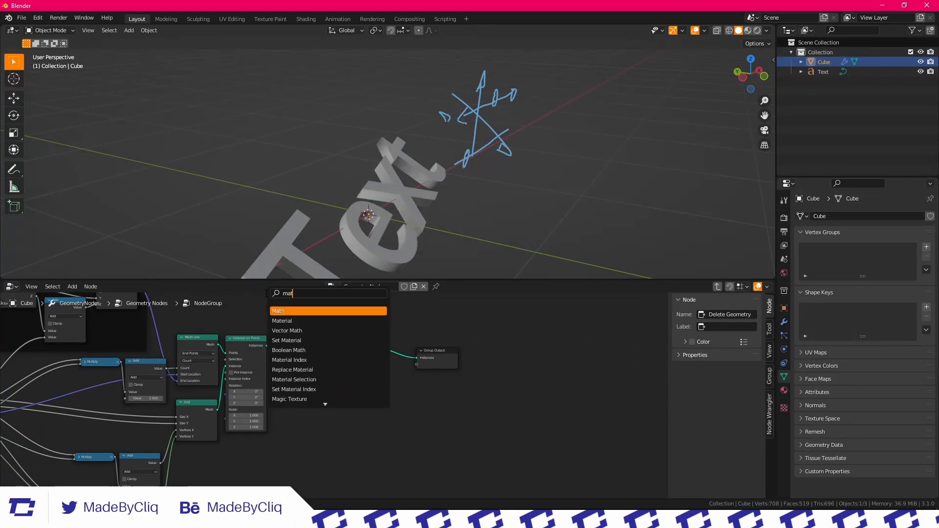
pyautogui.press('Return')
pyautogui.click(266, 348)
pyautogui.scroll(2, 267, 372)
pyautogui.click(263, 390)
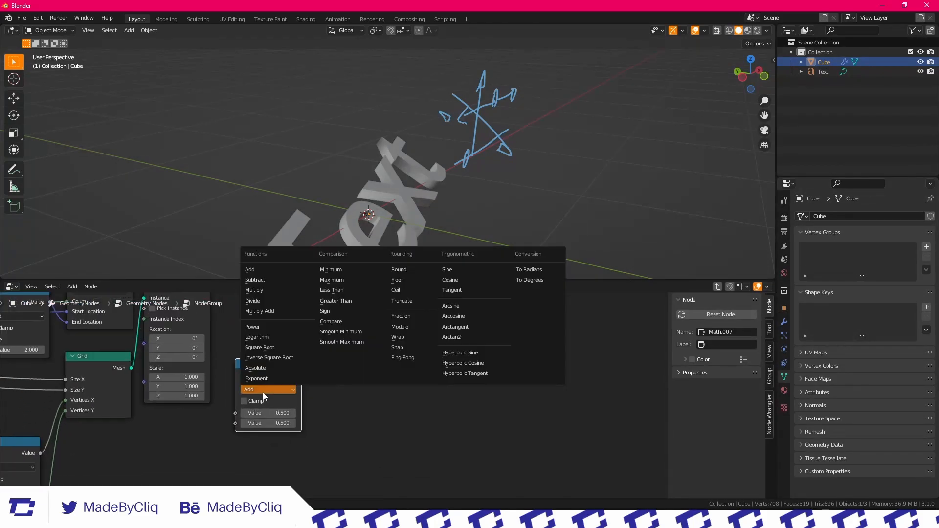
pyautogui.click(338, 301)
# Connect Geometry Proximity's Distance to the Greater Than node's Value and place the node right beside Geometry Proximity
pyautogui.scroll(-2, 248, 388)
pyautogui.moveTo(191, 449); pyautogui.dragTo(217, 388, button='middle')
pyautogui.scroll(2, 303, 353)
pyautogui.moveTo(303, 353); pyautogui.dragTo(295, 416, button='middle')
pyautogui.scroll(-1, 295, 416)
pyautogui.moveTo(322, 337); pyautogui.dragTo(253, 436)
pyautogui.moveTo(254, 436); pyautogui.dragTo(325, 343, button='middle')
pyautogui.scroll(2, 320, 350)
pyautogui.moveTo(188, 420); pyautogui.dragTo(234, 421)
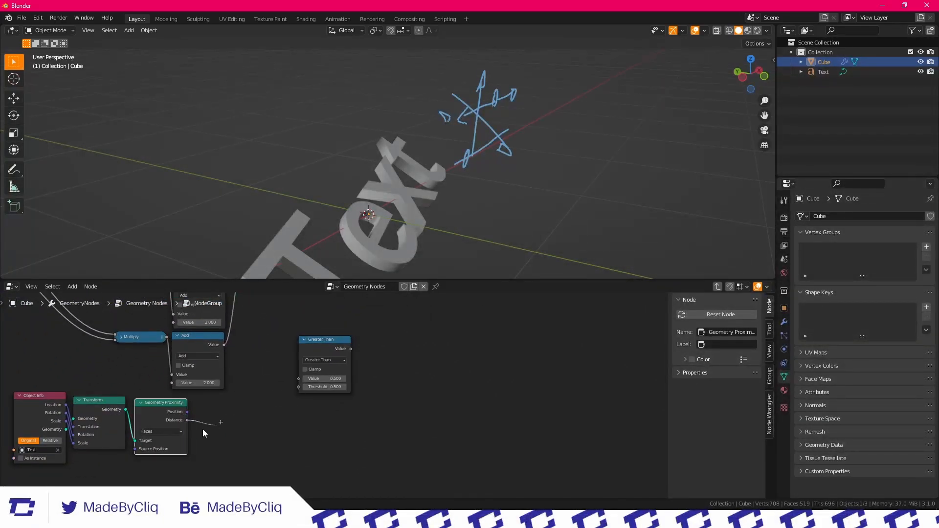
pyautogui.moveTo(300, 380); pyautogui.dragTo(301, 380)
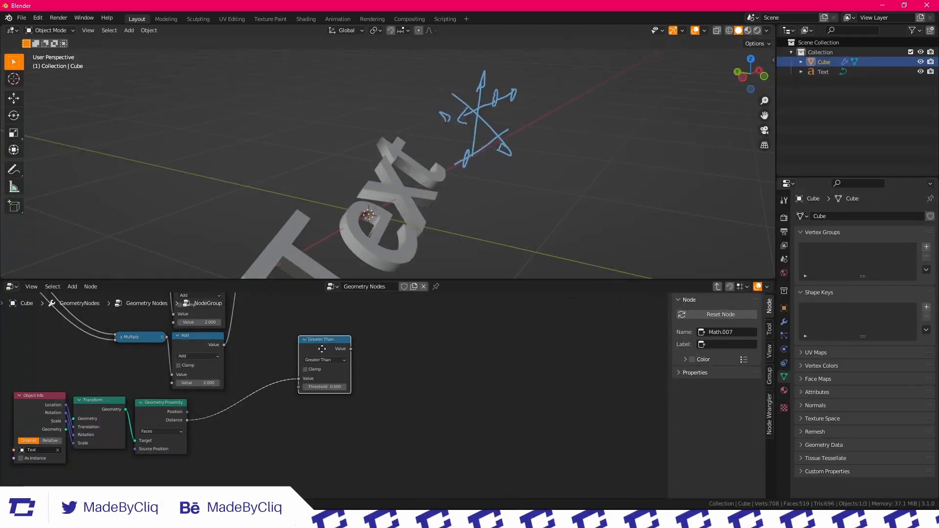
pyautogui.moveTo(326, 346); pyautogui.dragTo(230, 405)
# Connect the Greater Than node's output to Delete Geometry's Selection
pyautogui.scroll(-1, 287, 384)
pyautogui.moveTo(287, 383); pyautogui.dragTo(234, 430, button='middle')
pyautogui.scroll(-3, 240, 392)
pyautogui.scroll(-3, 286, 401)
pyautogui.moveTo(285, 400); pyautogui.dragTo(274, 429, button='middle')
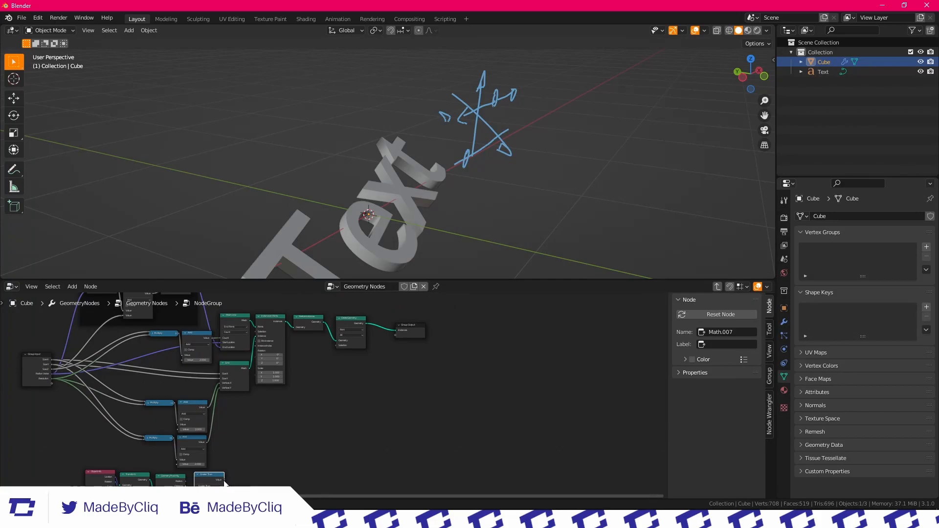
pyautogui.moveTo(328, 386); pyautogui.dragTo(336, 345)
# Lower the Greater Than node's threshold to keep only the cubes close to the text surface
pyautogui.moveTo(436, 227); pyautogui.dragTo(380, 202, button='middle')
pyautogui.moveTo(213, 463); pyautogui.dragTo(187, 406, button='middle')
pyautogui.scroll(5, 235, 401)
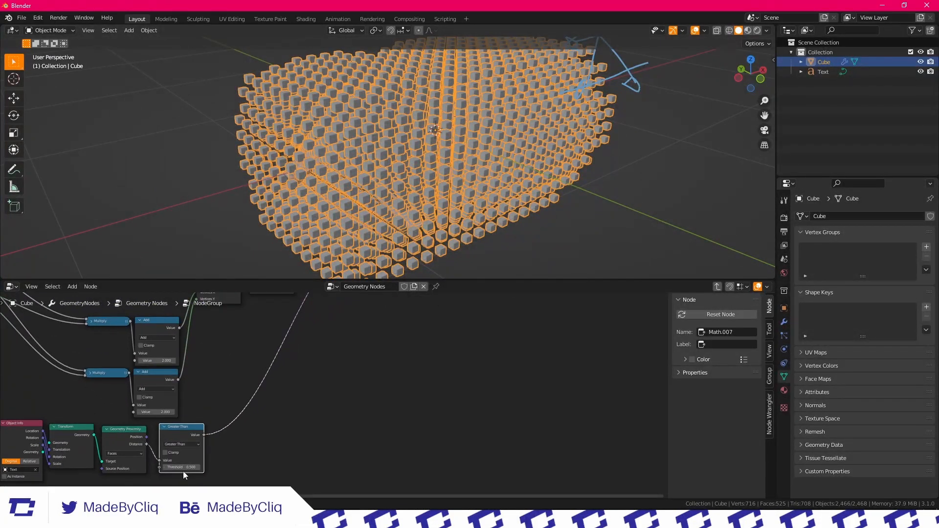
pyautogui.moveTo(182, 467); pyautogui.dragTo(159, 468)
# Deselect the object and examine how the cubes hug the text, along with the Delete Geometry node chain
pyautogui.click(634, 130)
pyautogui.scroll(-4, 634, 130)
pyautogui.moveTo(466, 169); pyautogui.dragTo(404, 171, button='middle')
pyautogui.scroll(5, 410, 141)
pyautogui.scroll(-5, 399, 157)
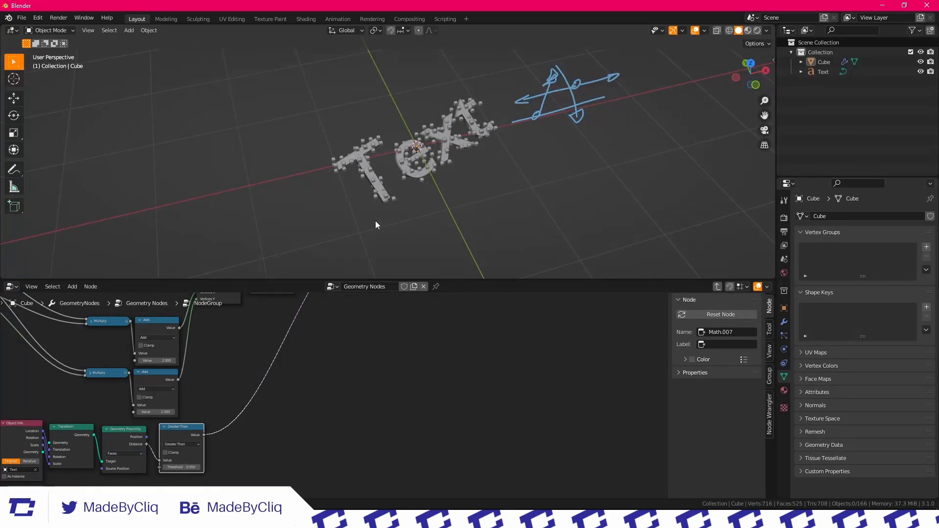
pyautogui.moveTo(272, 381); pyautogui.dragTo(290, 386, button='middle')
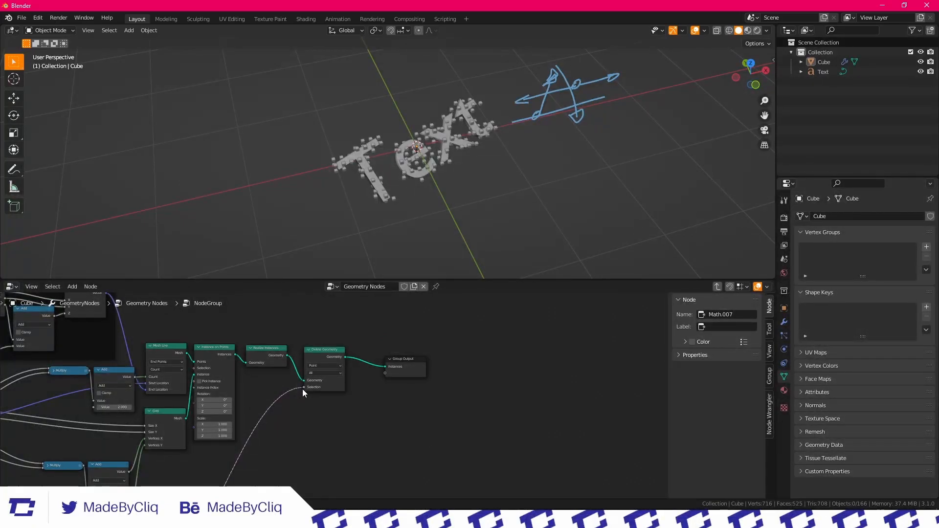
pyautogui.scroll(-4, 314, 443)
pyautogui.moveTo(313, 443); pyautogui.dragTo(336, 357, button='middle')
pyautogui.scroll(2, 336, 360)
pyautogui.scroll(3, 232, 383)
pyautogui.scroll(9, 492, 161)
pyautogui.moveTo(422, 161); pyautogui.dragTo(448, 128, button='middle')
pyautogui.scroll(-3, 311, 390)
pyautogui.scroll(1, 293, 387)
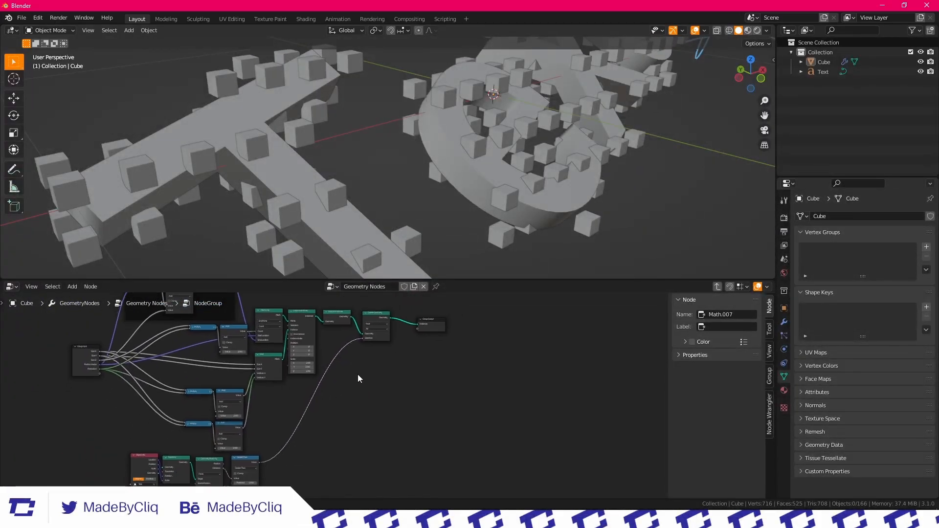
# Add a Vector Math node set to Divide in the empty area beyond the Greater Than node
pyautogui.hotkey('shift', 'a')
pyautogui.click(337, 294)
pyautogui.write('vec')
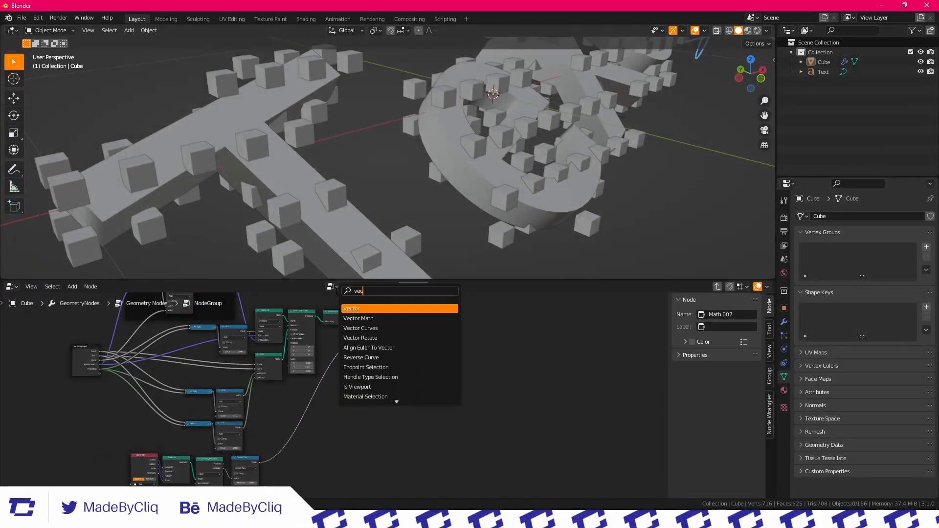
pyautogui.click(358, 319)
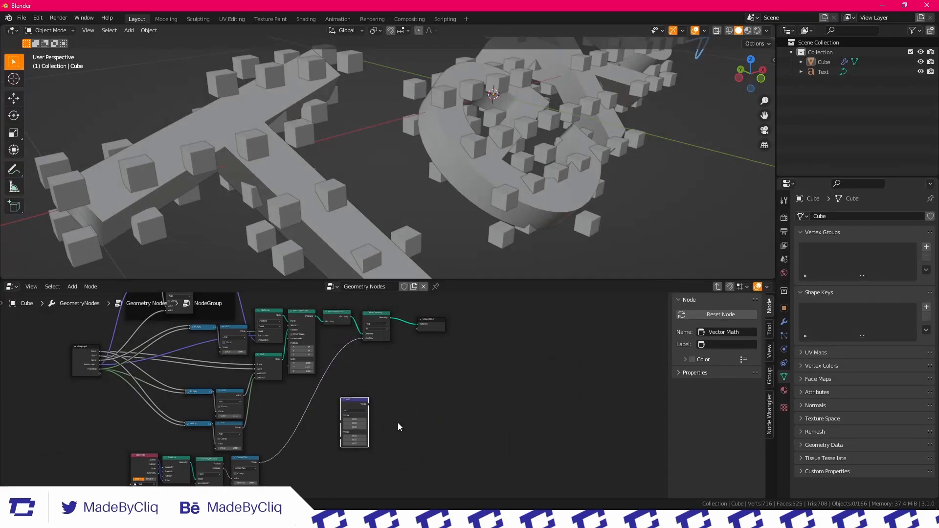
pyautogui.scroll(2, 308, 379)
pyautogui.click(302, 373)
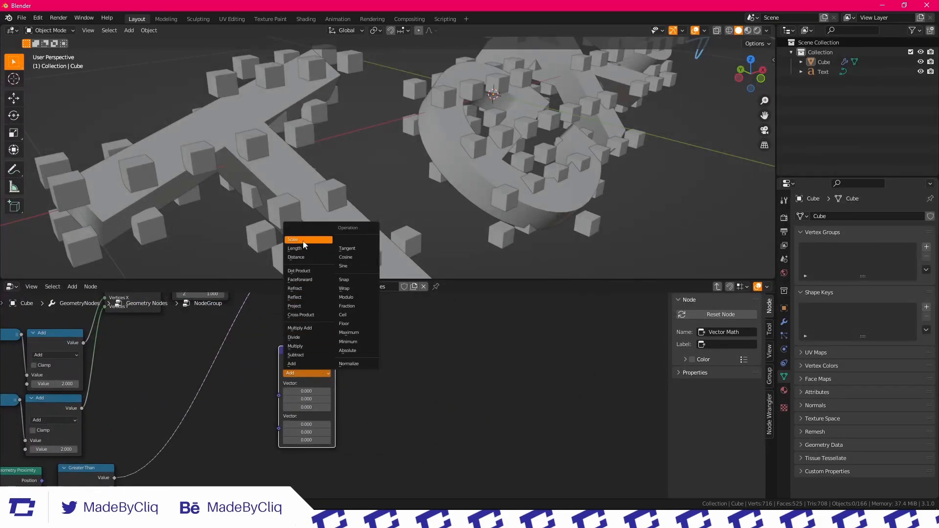
pyautogui.click(301, 338)
pyautogui.moveTo(318, 366); pyautogui.dragTo(428, 386)
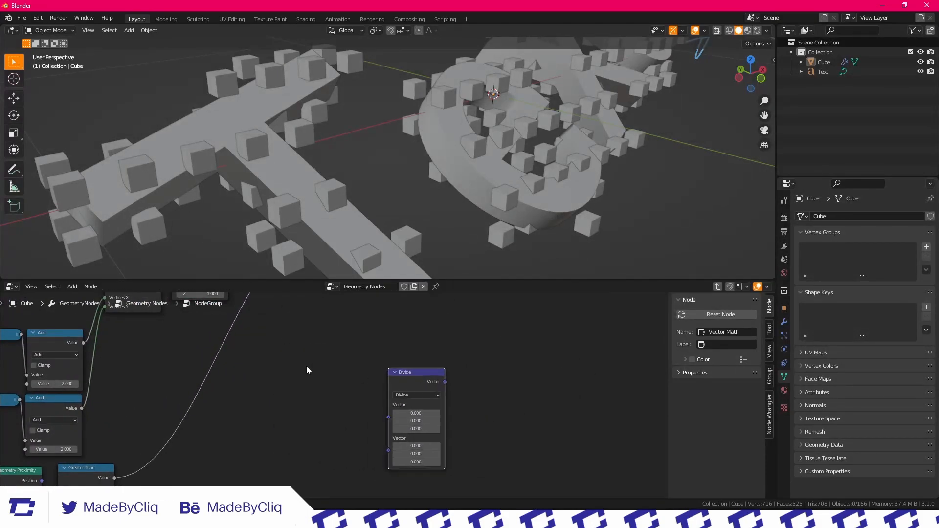
# Add two Combine XYZ nodes before the Vector Math Divide node and connect them to its first and second Vector inputs
pyautogui.hotkey('shift', 'a')
pyautogui.write('comb')
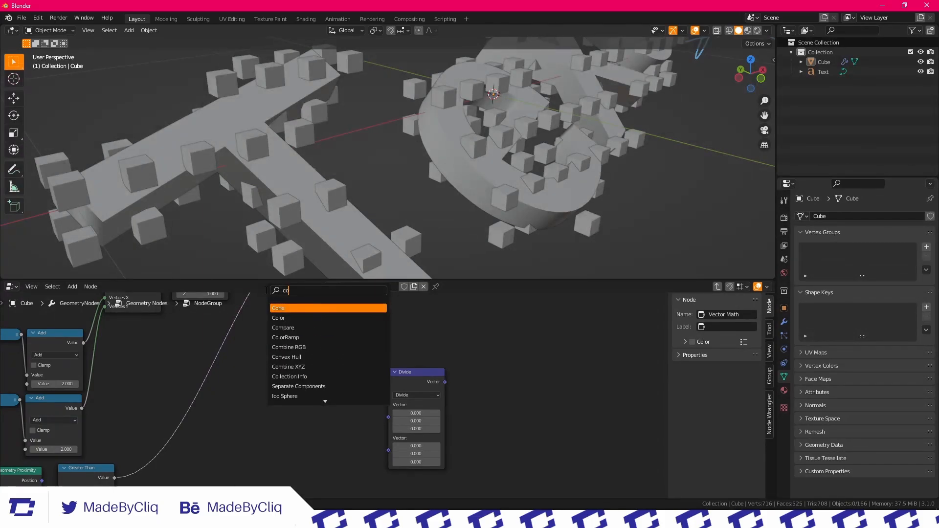
pyautogui.click(289, 318)
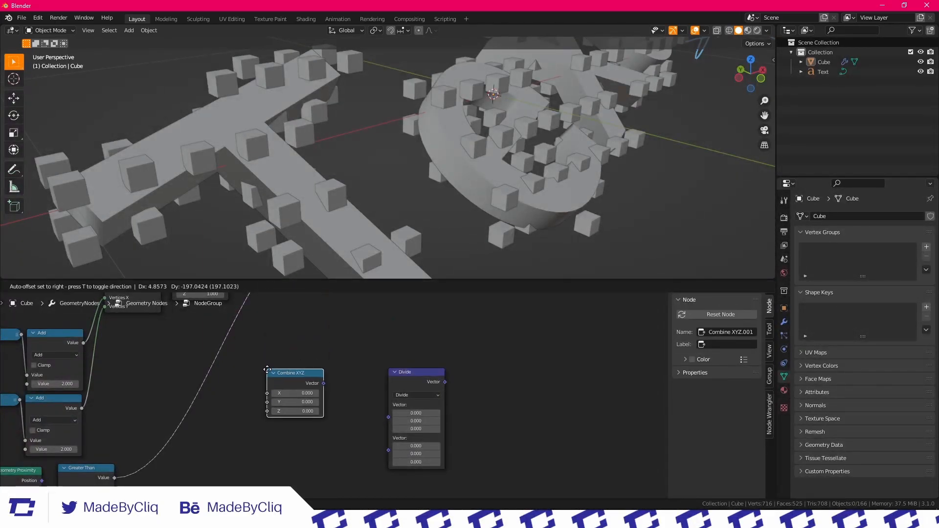
pyautogui.click(330, 387)
pyautogui.moveTo(324, 384); pyautogui.dragTo(388, 404)
pyautogui.hotkey('shift', 'd')
pyautogui.click(328, 442)
pyautogui.moveTo(322, 441); pyautogui.dragTo(388, 426)
# Examine the Group Input's size outputs, the new Combine XYZ pair and the spacing of the cubes around the text
pyautogui.scroll(-3, 319, 376)
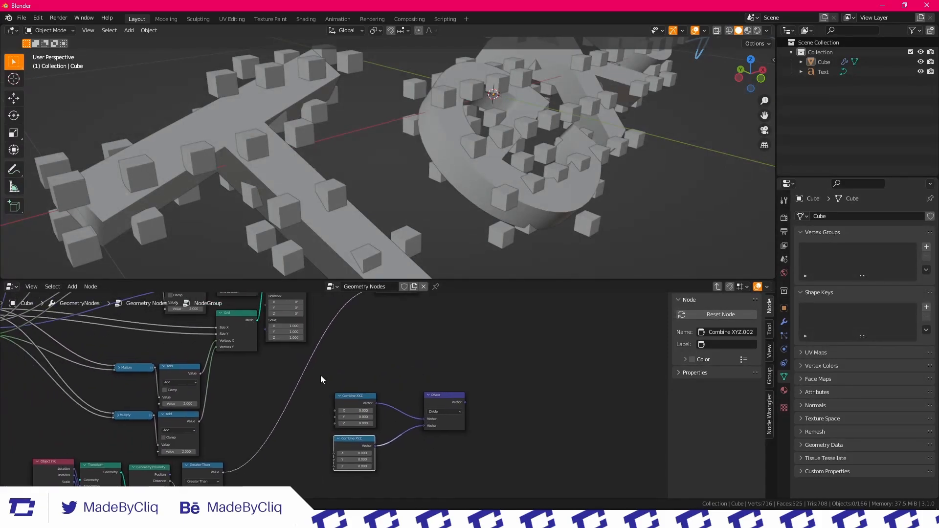
pyautogui.scroll(4, 360, 379)
pyautogui.moveTo(280, 367); pyautogui.dragTo(412, 422, button='middle')
pyautogui.scroll(-4, 392, 413)
pyautogui.moveTo(164, 347); pyautogui.dragTo(475, 381, button='middle')
pyautogui.scroll(5, 317, 376)
pyautogui.scroll(3, 281, 382)
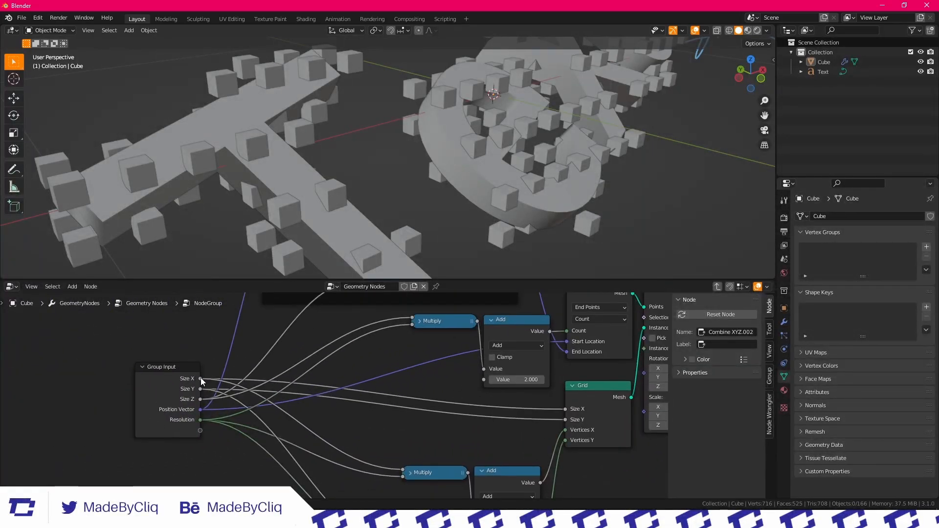
pyautogui.scroll(-7, 310, 386)
pyautogui.scroll(2, 585, 433)
pyautogui.moveTo(590, 435); pyautogui.dragTo(318, 374, button='middle')
pyautogui.scroll(4, 318, 374)
pyautogui.moveTo(259, 348); pyautogui.dragTo(262, 329, button='middle')
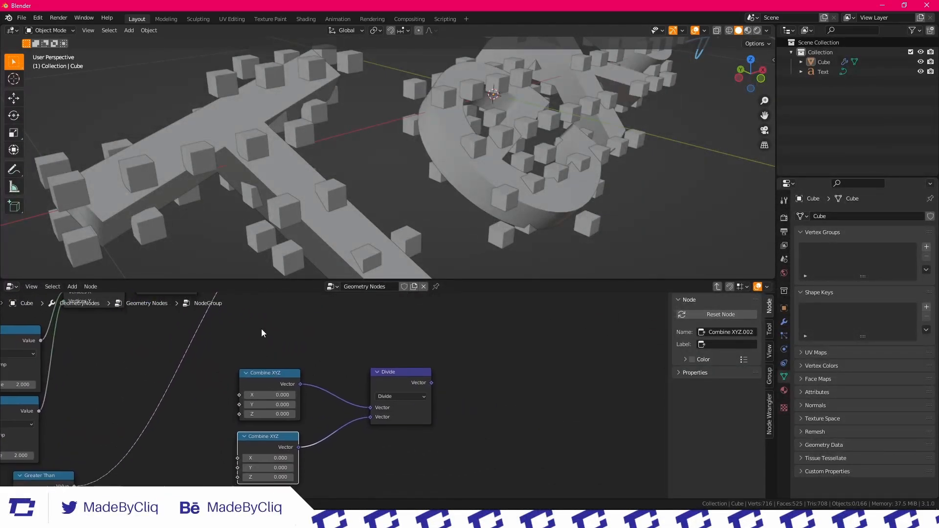
pyautogui.scroll(-4, 260, 330)
pyautogui.moveTo(159, 334); pyautogui.dragTo(295, 359, button='middle')
pyautogui.moveTo(244, 406); pyautogui.dragTo(222, 427, button='middle')
pyautogui.moveTo(424, 184); pyautogui.dragTo(321, 193, button='middle')
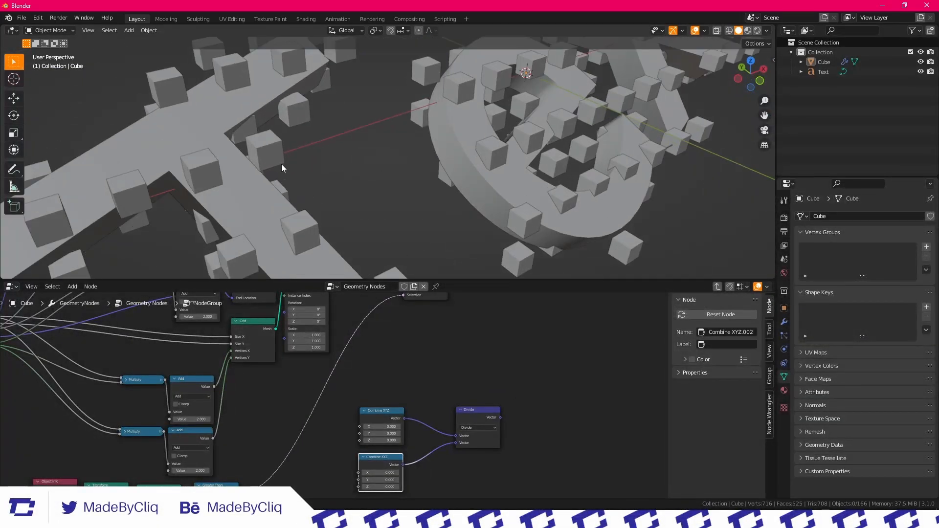
# Connect the Group Input's Size X, Size Y and Size Z to X, Y and Z of the first Combine XYZ node
pyautogui.scroll(-3, 323, 369)
pyautogui.moveTo(219, 349); pyautogui.dragTo(296, 370, button='middle')
pyautogui.scroll(2, 277, 362)
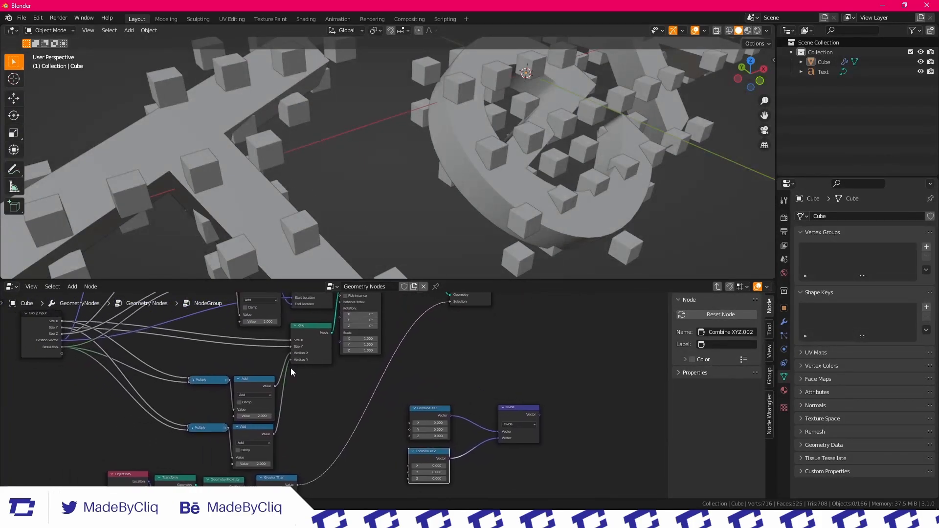
pyautogui.moveTo(58, 321); pyautogui.dragTo(410, 424)
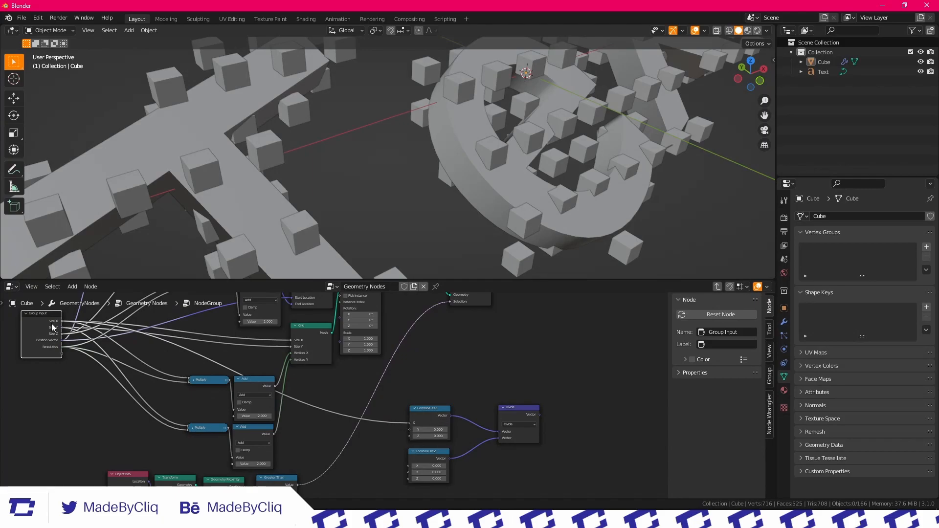
pyautogui.moveTo(62, 330); pyautogui.dragTo(412, 433)
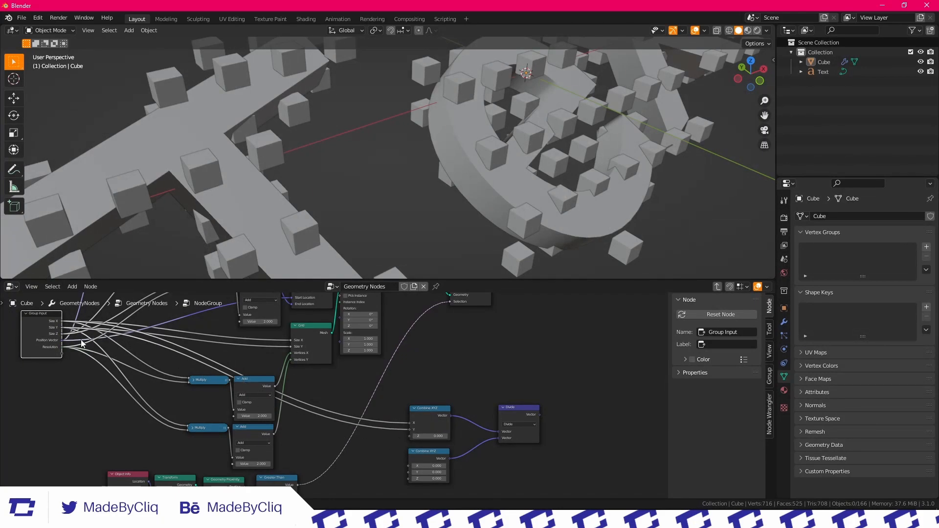
pyautogui.moveTo(63, 334); pyautogui.dragTo(411, 437)
# Connect the outputs of the three Add nodes to the X, Y and Z inputs of the second Combine XYZ node
pyautogui.moveTo(359, 430); pyautogui.dragTo(319, 411, button='middle')
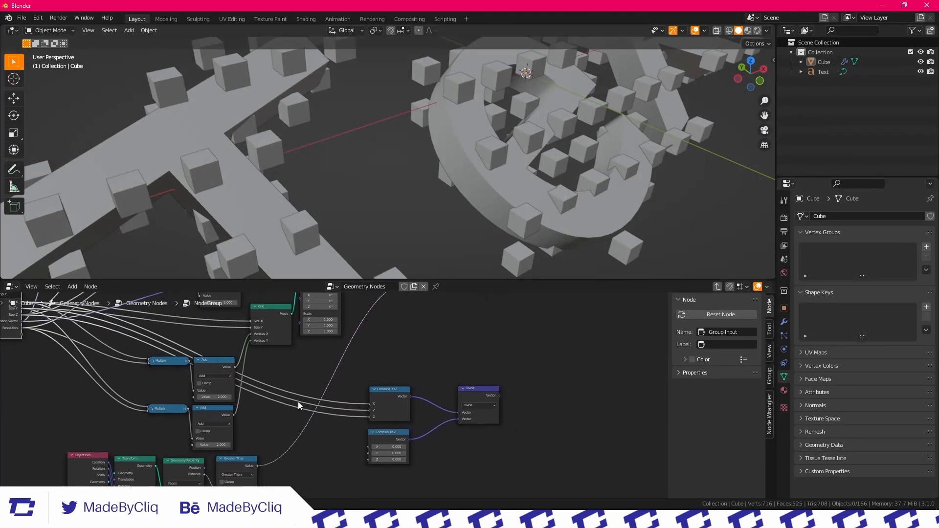
pyautogui.moveTo(235, 367); pyautogui.dragTo(340, 425)
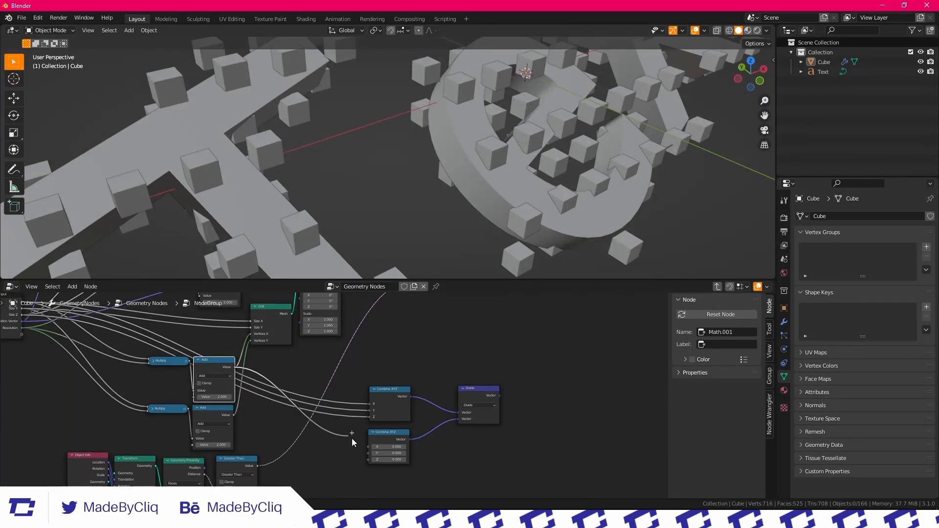
pyautogui.moveTo(376, 450); pyautogui.dragTo(370, 447)
pyautogui.moveTo(233, 415); pyautogui.dragTo(287, 443)
pyautogui.moveTo(366, 458); pyautogui.dragTo(368, 454)
pyautogui.scroll(-3, 251, 373)
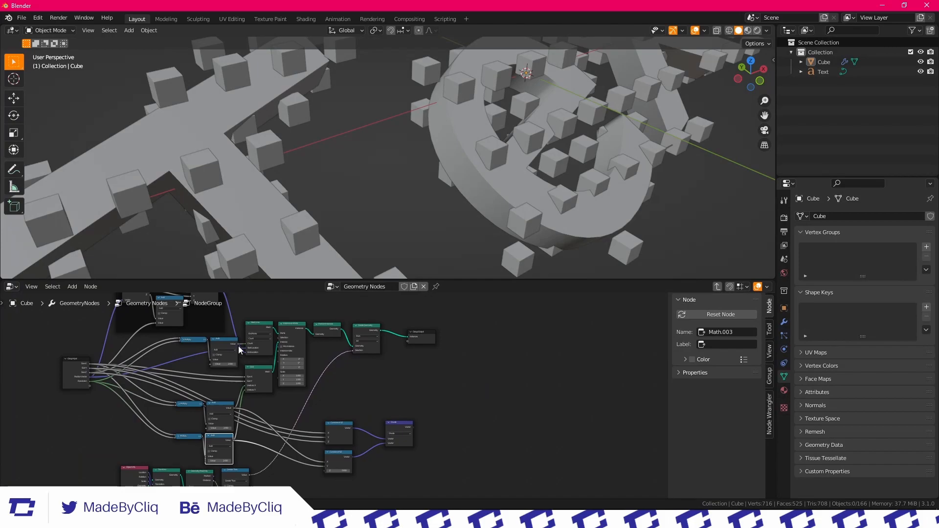
pyautogui.moveTo(238, 344); pyautogui.dragTo(325, 469)
# Connect the Divide node's Vector output to a new socket on the Group Output node
pyautogui.scroll(3, 390, 422)
pyautogui.moveTo(389, 422); pyautogui.dragTo(273, 413, button='middle')
pyautogui.scroll(4, 276, 373)
pyautogui.scroll(-5, 277, 371)
pyautogui.moveTo(275, 449); pyautogui.dragTo(268, 349)
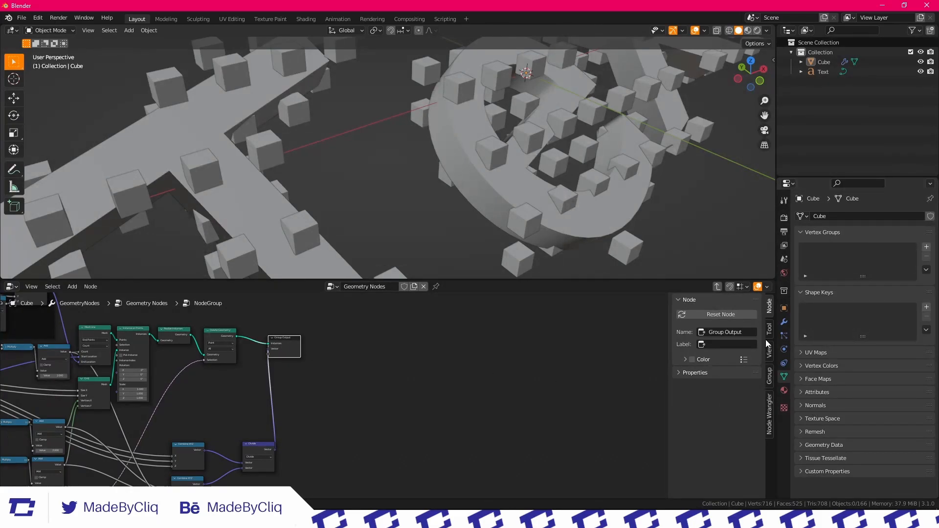
# Set the type of the group's new Vector output to Float
pyautogui.click(770, 377)
pyautogui.scroll(-2, 714, 389)
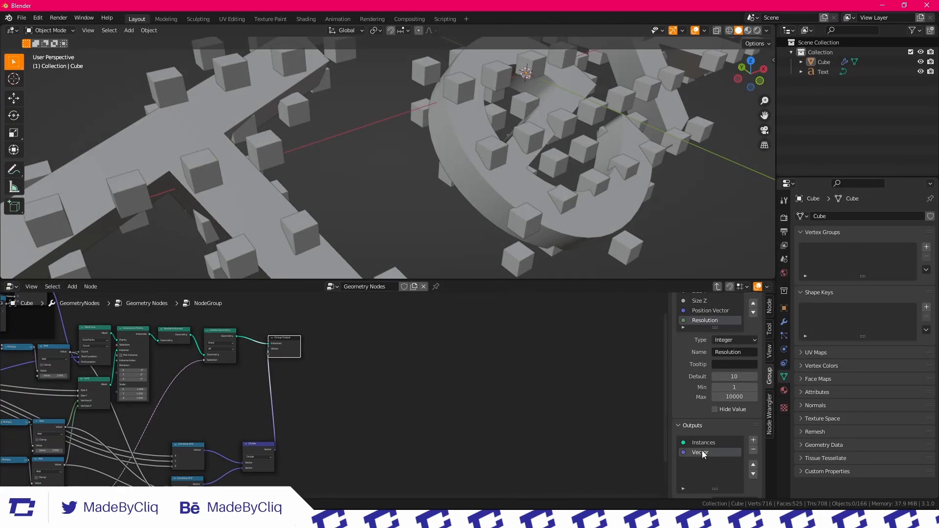
pyautogui.scroll(-5, 704, 460)
pyautogui.click(733, 387)
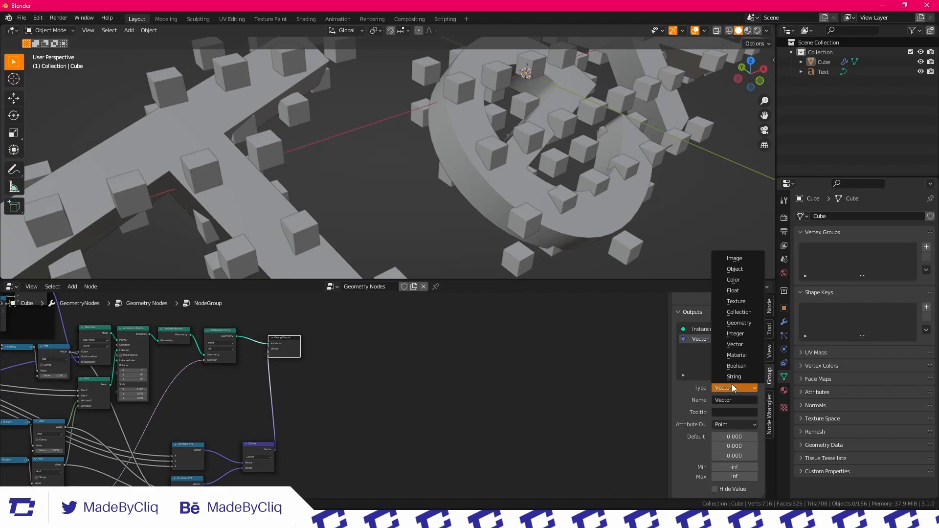
pyautogui.click(727, 292)
# Rename the group's Vector output as Cube Parameter
pyautogui.scroll(2, 350, 356)
pyautogui.moveTo(269, 424); pyautogui.dragTo(346, 389, button='middle')
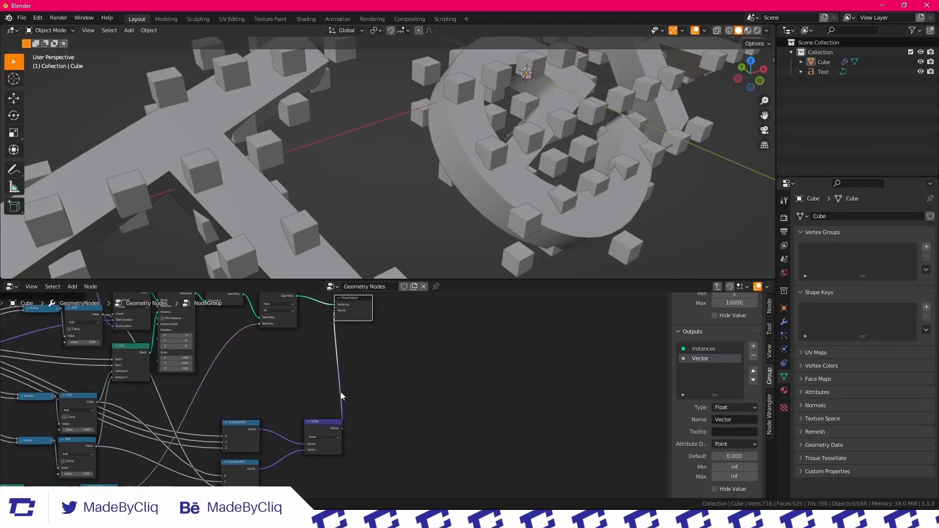
pyautogui.scroll(1, 308, 433)
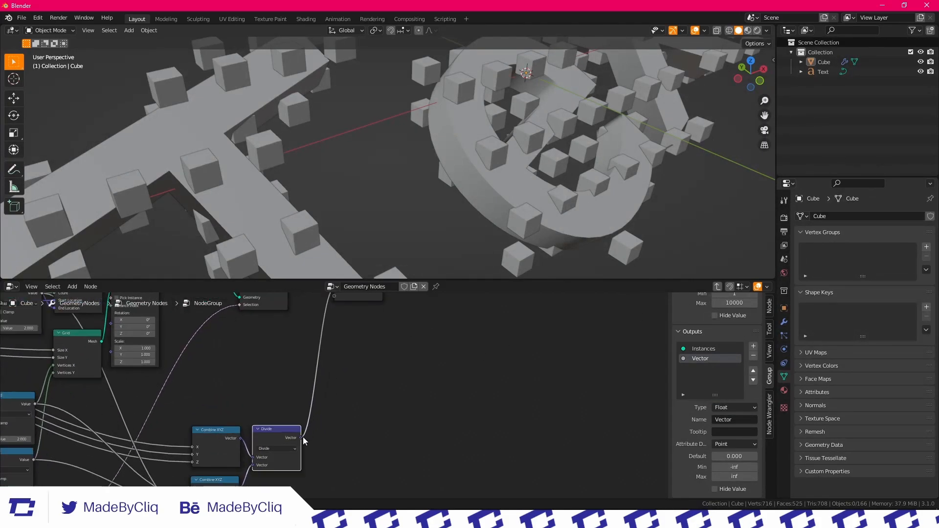
pyautogui.moveTo(333, 328); pyautogui.dragTo(306, 409, button='middle')
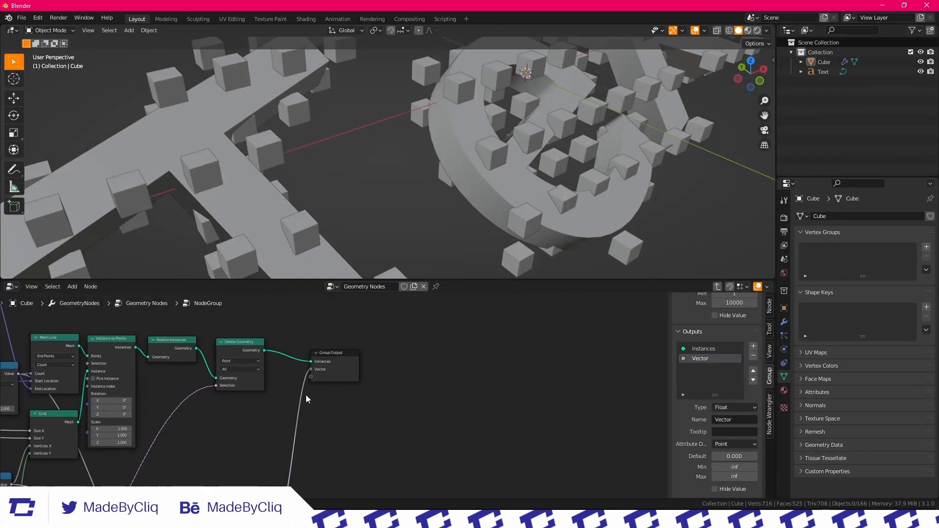
pyautogui.scroll(3, 306, 403)
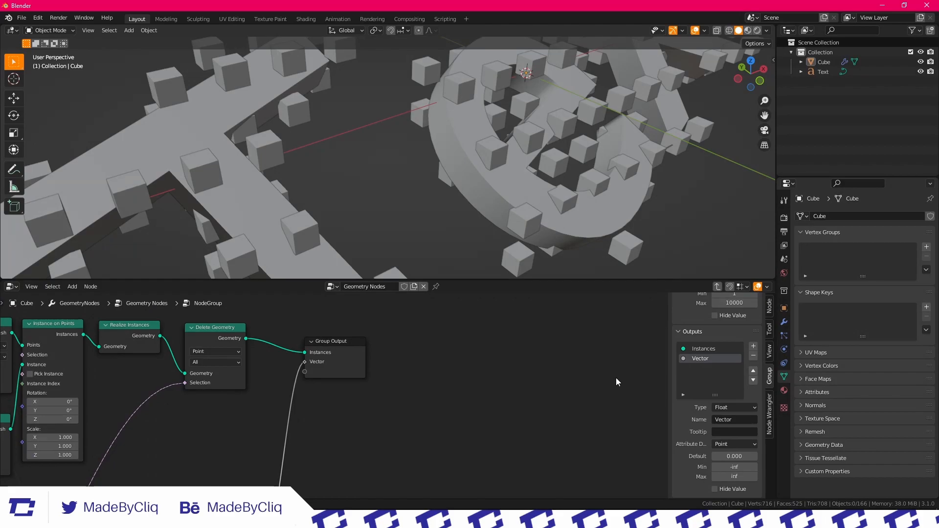
pyautogui.scroll(-5, 307, 189)
pyautogui.moveTo(307, 189); pyautogui.dragTo(470, 128, button='middle')
pyautogui.scroll(2, 382, 132)
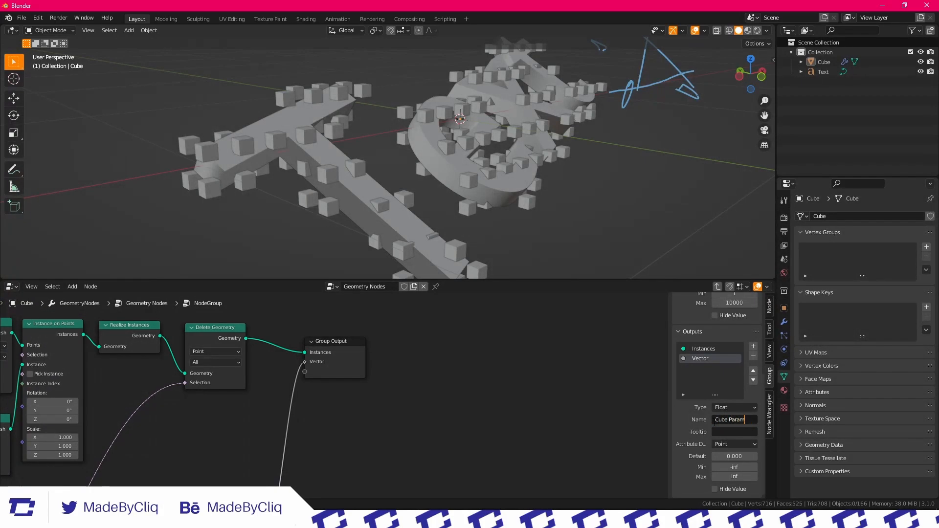
pyautogui.press('Return')
pyautogui.scroll(-2, 355, 340)
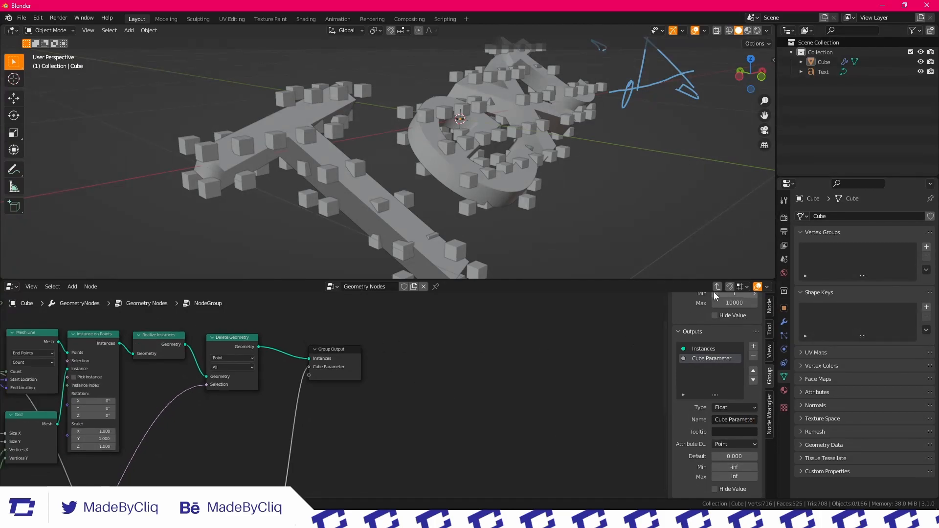
# Leave the node group, reposition the Cube node beneath it and connect Cube Parameter to the cube's Size
pyautogui.press('Tab')
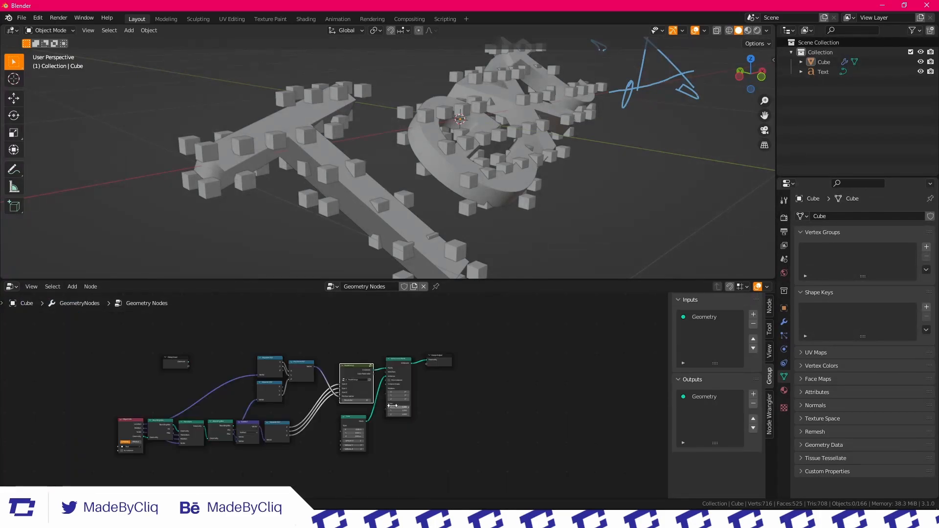
pyautogui.scroll(2, 354, 388)
pyautogui.scroll(-2, 495, 382)
pyautogui.moveTo(473, 363); pyautogui.dragTo(437, 373, button='middle')
pyautogui.scroll(3, 366, 360)
pyautogui.moveTo(365, 465); pyautogui.dragTo(365, 431, button='middle')
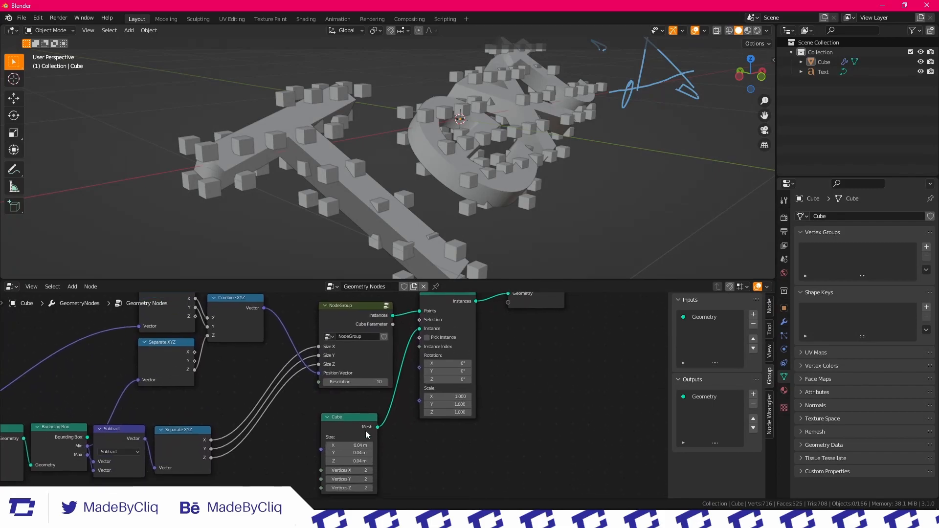
pyautogui.moveTo(354, 432); pyautogui.dragTo(389, 420)
pyautogui.moveTo(357, 447); pyautogui.dragTo(357, 439)
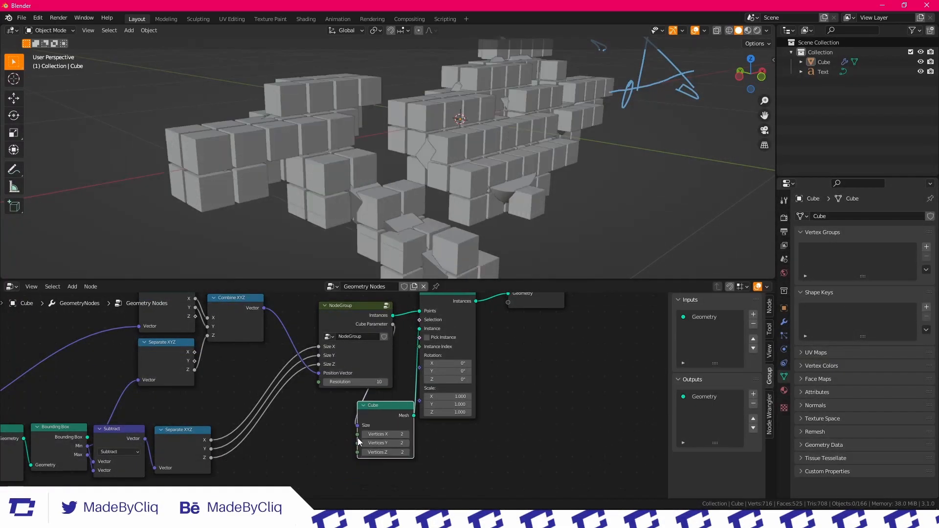
# Examine the voxelized text from several angles, selecting the text object and reselecting the cube object
pyautogui.scroll(-3, 436, 170)
pyautogui.moveTo(436, 171); pyautogui.dragTo(547, 194, button='middle')
pyautogui.scroll(5, 501, 180)
pyautogui.scroll(-3, 501, 184)
pyautogui.moveTo(436, 160); pyautogui.dragTo(381, 180, button='middle')
pyautogui.click(466, 178)
pyautogui.scroll(2, 466, 178)
pyautogui.scroll(-4, 459, 149)
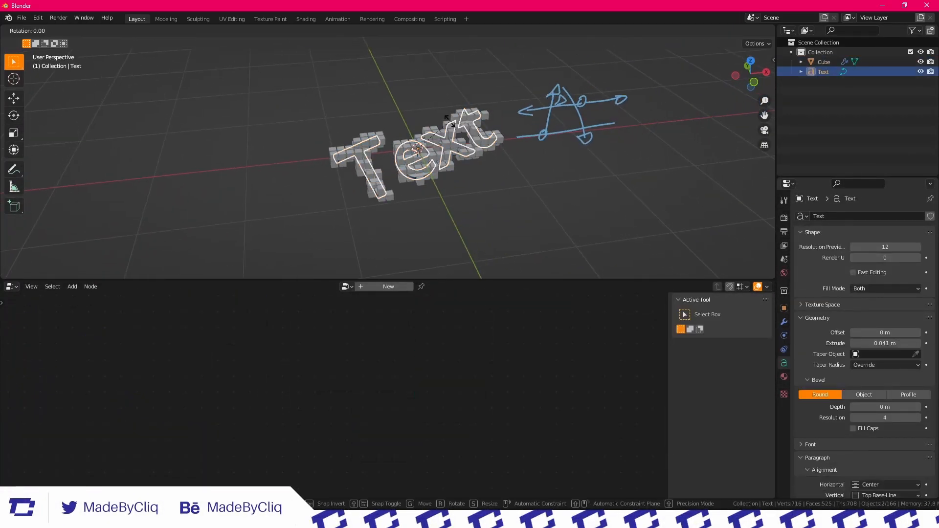
pyautogui.click(409, 145)
pyautogui.scroll(3, 388, 155)
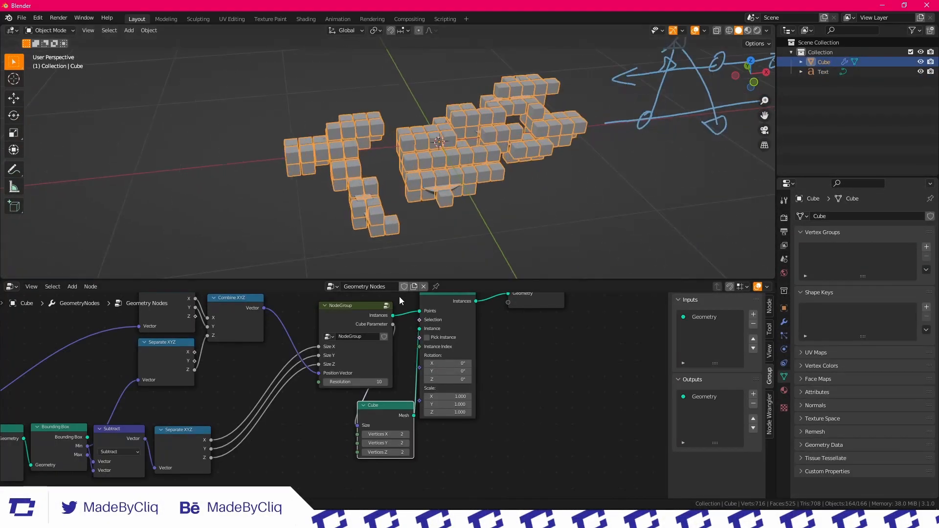
# Open the node group and expose the Object Info node's Object input as a new Group Input socket
pyautogui.scroll(-4, 395, 374)
pyautogui.moveTo(366, 405); pyautogui.dragTo(352, 434, button='middle')
pyautogui.scroll(3, 333, 405)
pyautogui.scroll(3, 353, 434)
pyautogui.scroll(-3, 391, 340)
pyautogui.scroll(2, 352, 381)
pyautogui.click(363, 342)
pyautogui.scroll(-2, 366, 341)
pyautogui.moveTo(294, 399); pyautogui.dragTo(383, 347, button='middle')
pyautogui.moveTo(255, 435); pyautogui.dragTo(385, 345, button='middle')
pyautogui.scroll(-1, 176, 382)
pyautogui.moveTo(176, 382); pyautogui.dragTo(292, 404, button='middle')
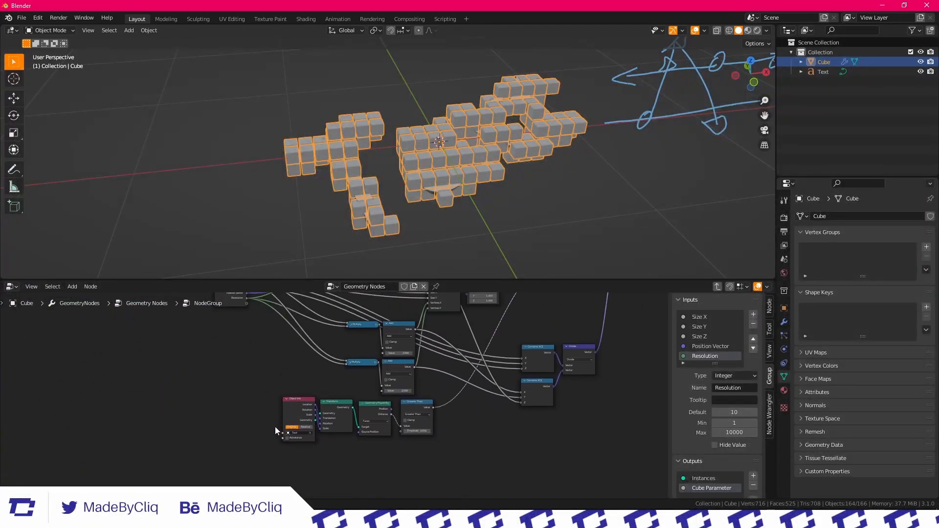
pyautogui.moveTo(283, 445); pyautogui.dragTo(248, 315)
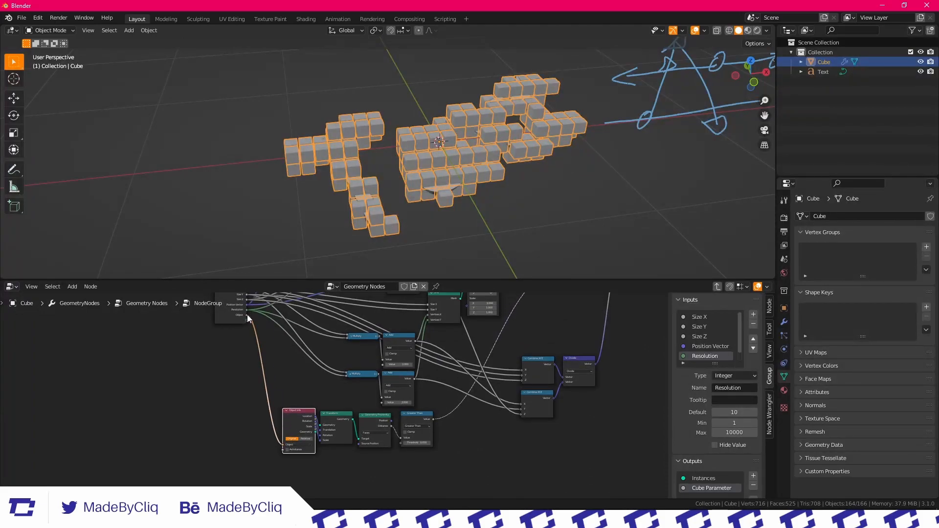
# Return to the parent tree, expose the node group's Object on Group Input and link it to the Object Info node
pyautogui.click(718, 288)
pyautogui.scroll(-4, 311, 400)
pyautogui.moveTo(312, 401); pyautogui.dragTo(415, 365, button='middle')
pyautogui.scroll(2, 415, 365)
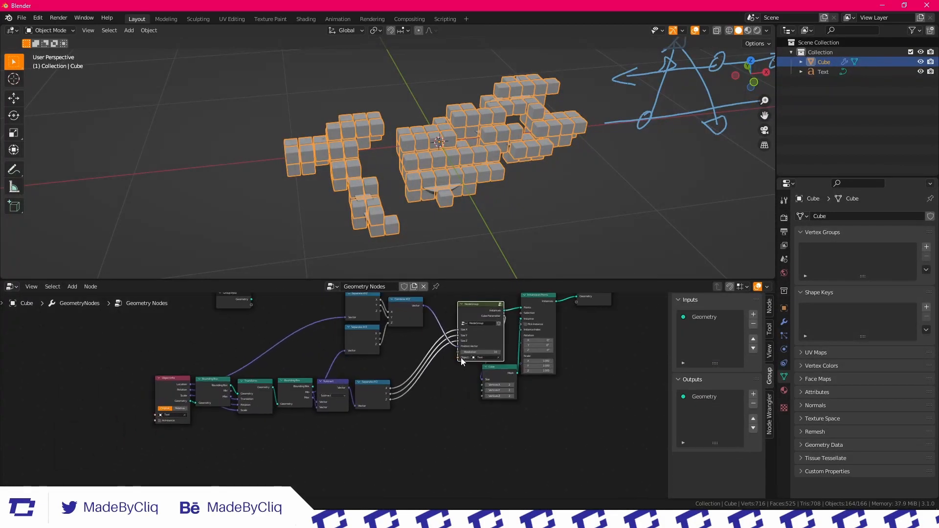
pyautogui.moveTo(460, 359); pyautogui.dragTo(251, 321)
pyautogui.moveTo(233, 320); pyautogui.dragTo(113, 337)
pyautogui.moveTo(281, 400); pyautogui.dragTo(332, 392, button='middle')
pyautogui.scroll(1, 332, 392)
pyautogui.moveTo(189, 427); pyautogui.dragTo(160, 320)
# Expose the node group's Resolution as an input on the parent tree's Group Input node
pyautogui.scroll(-1, 305, 359)
pyautogui.scroll(3, 297, 385)
pyautogui.moveTo(295, 386); pyautogui.dragTo(268, 397, button='middle')
pyautogui.scroll(-1, 329, 402)
pyautogui.scroll(2, 401, 384)
pyautogui.moveTo(541, 385); pyautogui.dragTo(580, 397, button='middle')
pyautogui.moveTo(566, 404); pyautogui.dragTo(121, 372)
pyautogui.moveTo(411, 417); pyautogui.dragTo(386, 414, button='middle')
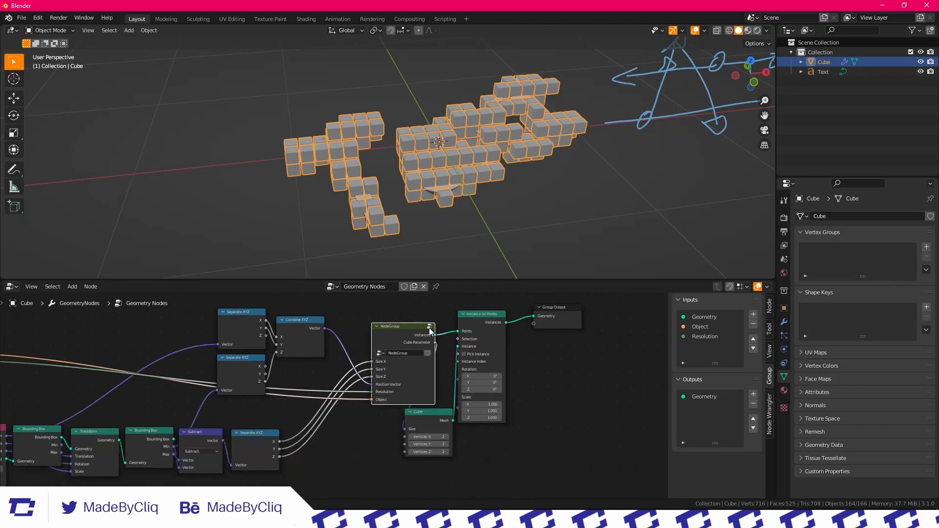
# Open the node group and set the Greater Than node's threshold to 0.030
pyautogui.press('Tab')
pyautogui.scroll(3, 324, 374)
pyautogui.scroll(2, 266, 384)
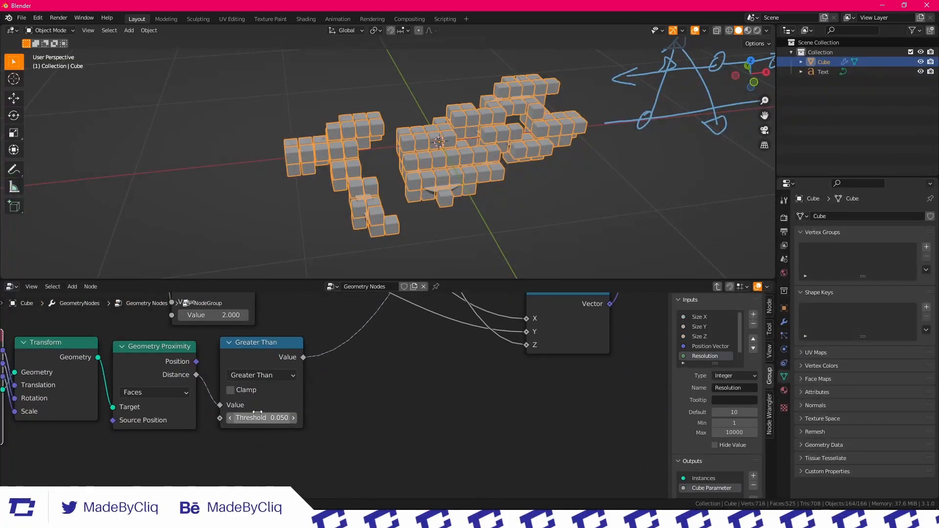
pyautogui.moveTo(264, 419); pyautogui.dragTo(247, 420)
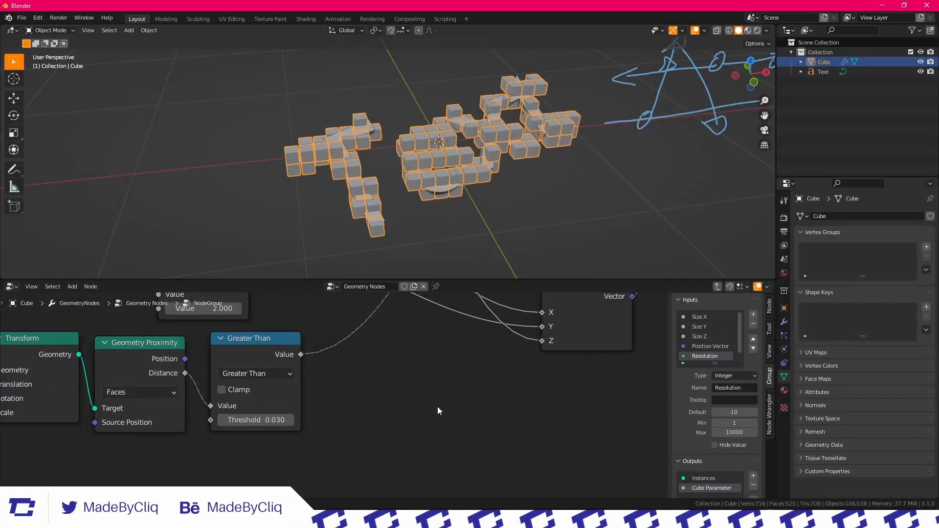
# Add a Math node set to Divide with a divisor of 100 and connect its output to the Greater Than node's Threshold
pyautogui.scroll(-4, 438, 407)
pyautogui.moveTo(422, 421); pyautogui.dragTo(290, 371)
pyautogui.scroll(2, 289, 371)
pyautogui.click(264, 385)
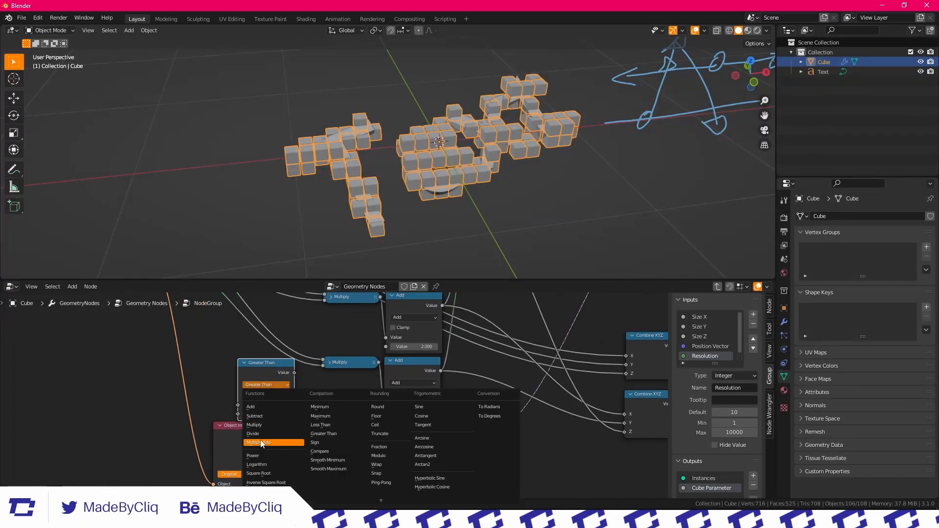
pyautogui.click(253, 434)
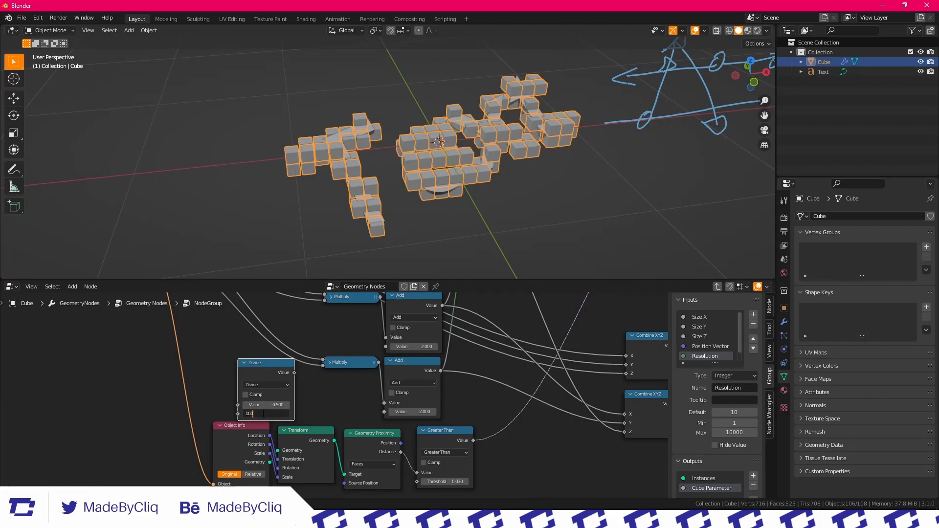
pyautogui.moveTo(359, 441); pyautogui.dragTo(421, 471)
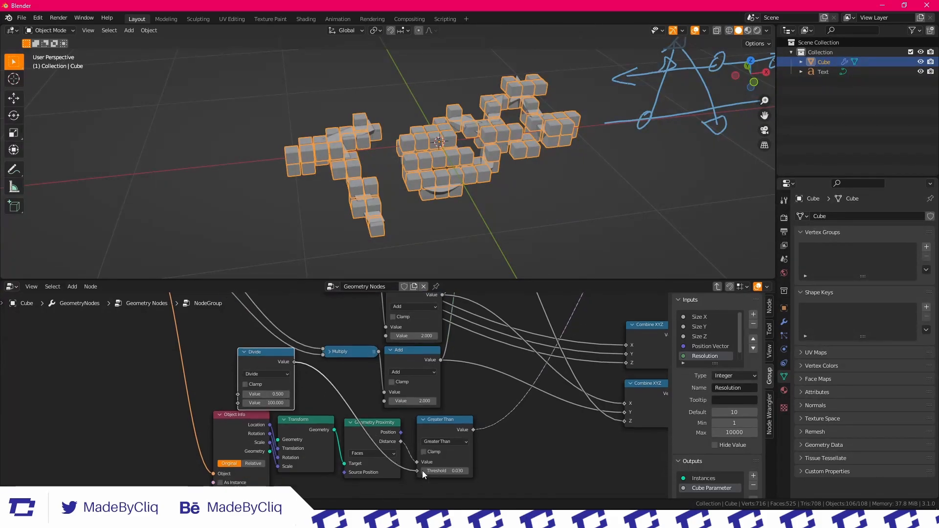
# Expose the Divide node's first value as a new input on the node group's Group Input
pyautogui.scroll(-5, 242, 366)
pyautogui.moveTo(272, 370); pyautogui.dragTo(299, 427, button='middle')
pyautogui.scroll(-1, 300, 428)
pyautogui.moveTo(249, 389); pyautogui.dragTo(242, 363)
pyautogui.click(247, 329)
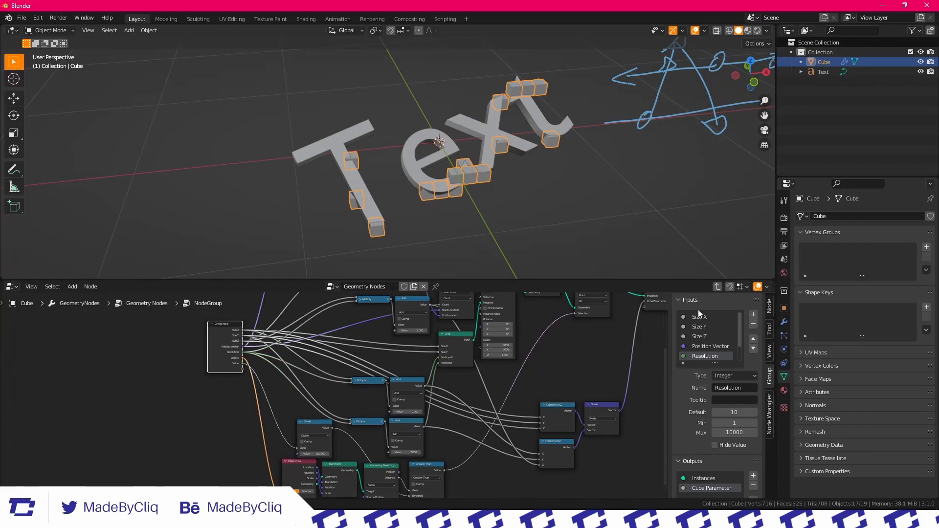
# Return to the parent tree and expose the node group's Value as an input on its Group Input node
pyautogui.press('Tab')
pyautogui.moveTo(338, 416); pyautogui.dragTo(375, 407, button='middle')
pyautogui.scroll(2, 376, 403)
pyautogui.moveTo(463, 396); pyautogui.dragTo(637, 396)
pyautogui.scroll(-3, 344, 385)
pyautogui.moveTo(346, 385); pyautogui.dragTo(551, 417, button='middle')
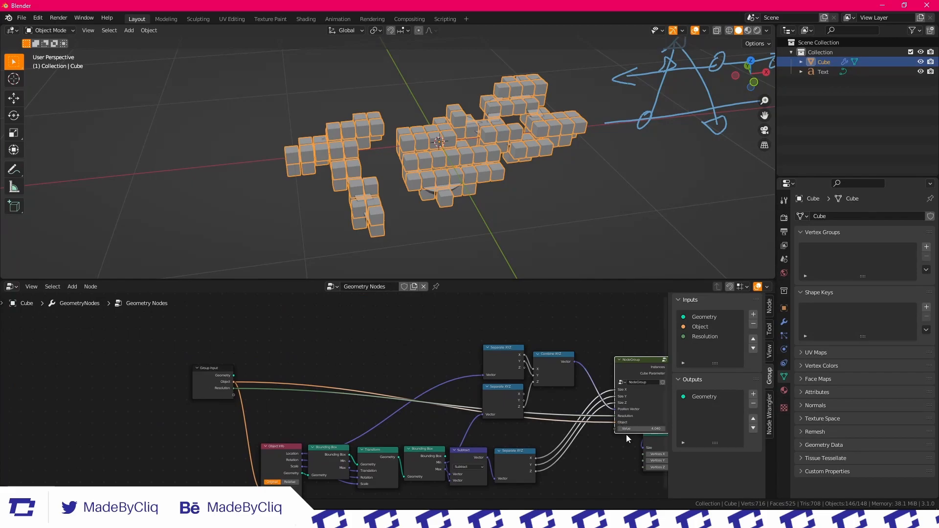
pyautogui.moveTo(615, 430); pyautogui.dragTo(236, 395)
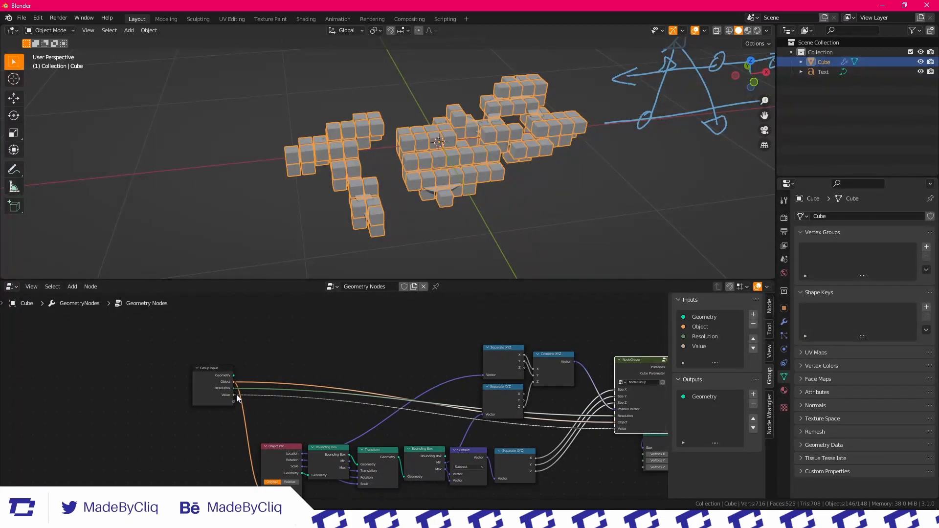
pyautogui.scroll(2, 163, 394)
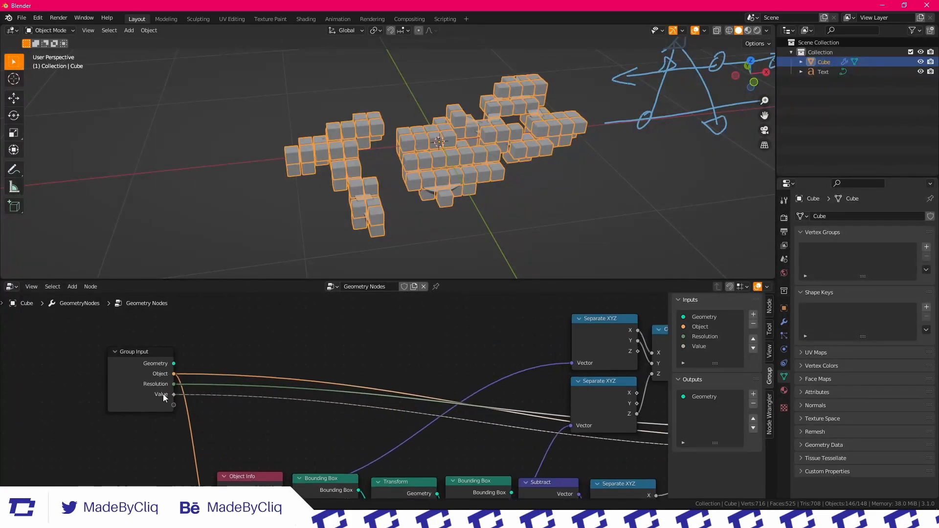
# Inspect the Divide and Greater Than nodes inside the node group to check what the Value input drives
pyautogui.click(699, 347)
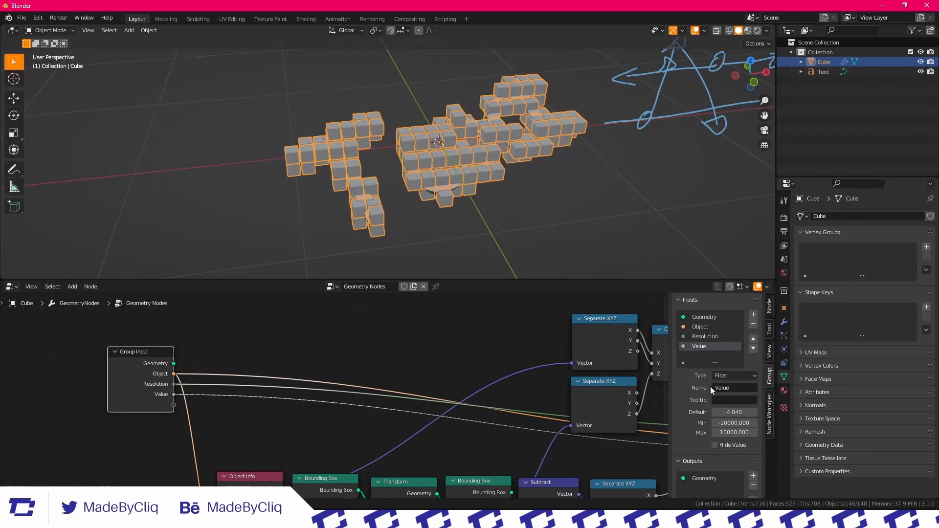
pyautogui.scroll(-7, 535, 395)
pyautogui.moveTo(621, 351); pyautogui.dragTo(334, 334, button='middle')
pyautogui.scroll(6, 436, 423)
pyautogui.scroll(1, 416, 345)
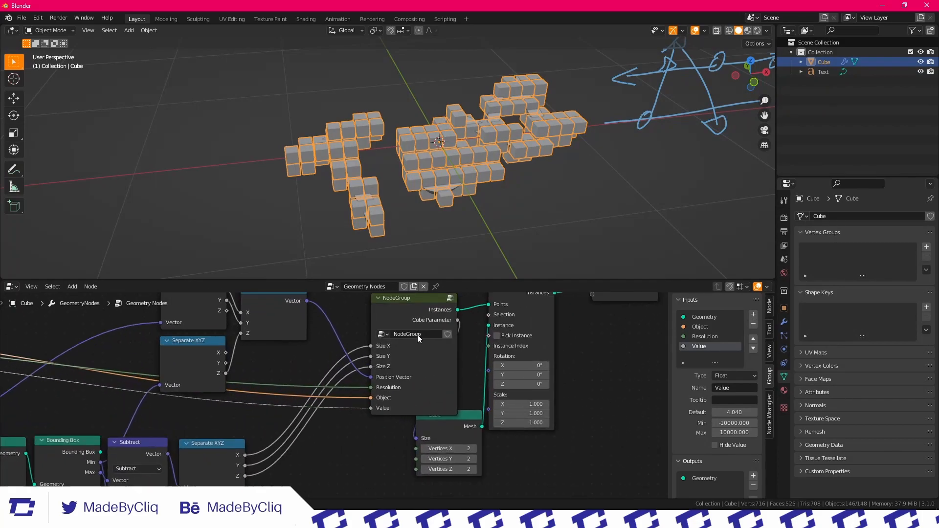
pyautogui.click(450, 297)
pyautogui.scroll(5, 406, 375)
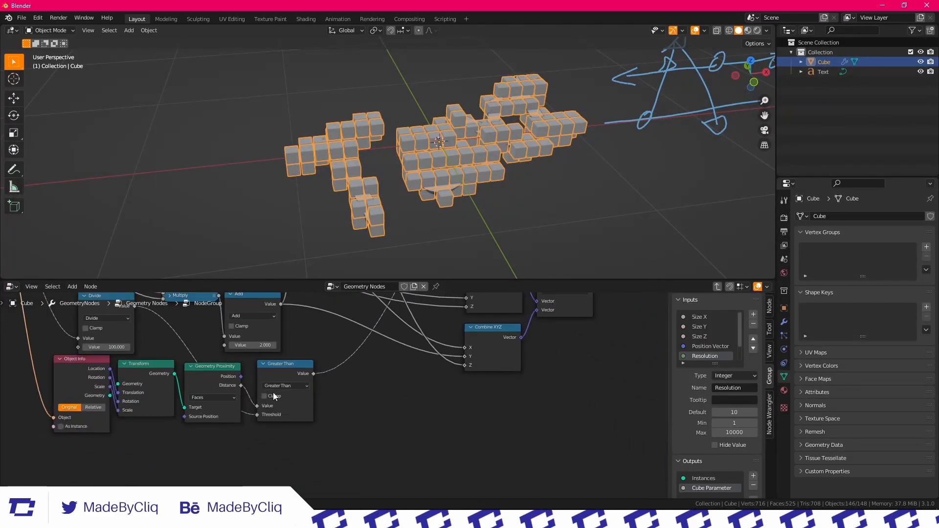
pyautogui.moveTo(293, 420); pyautogui.dragTo(443, 453, button='middle')
pyautogui.click(715, 289)
# Rename the parent tree's Value input to Threshold
pyautogui.scroll(-2, 382, 403)
pyautogui.scroll(-2, 381, 403)
pyautogui.moveTo(381, 403); pyautogui.dragTo(631, 398, button='middle')
pyautogui.moveTo(228, 362); pyautogui.dragTo(453, 363, button='middle')
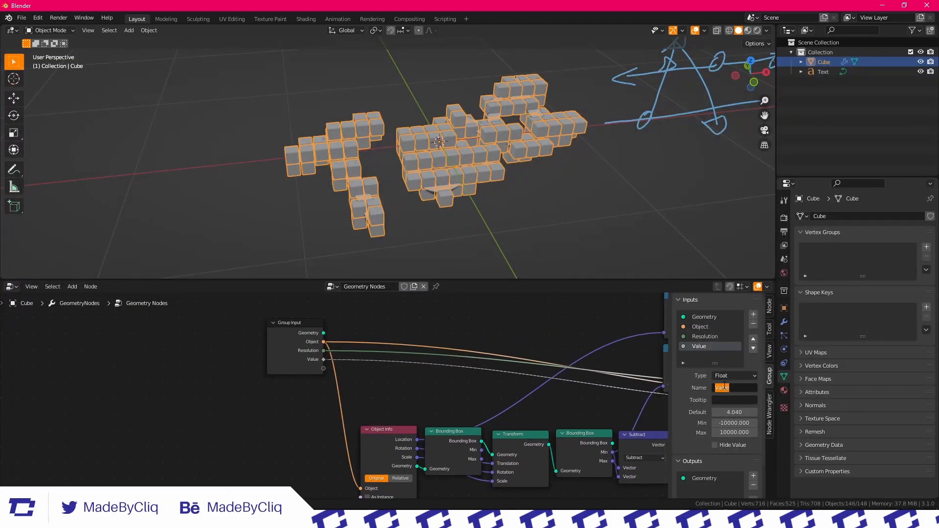
pyautogui.write('eshol')
pyautogui.click(736, 388)
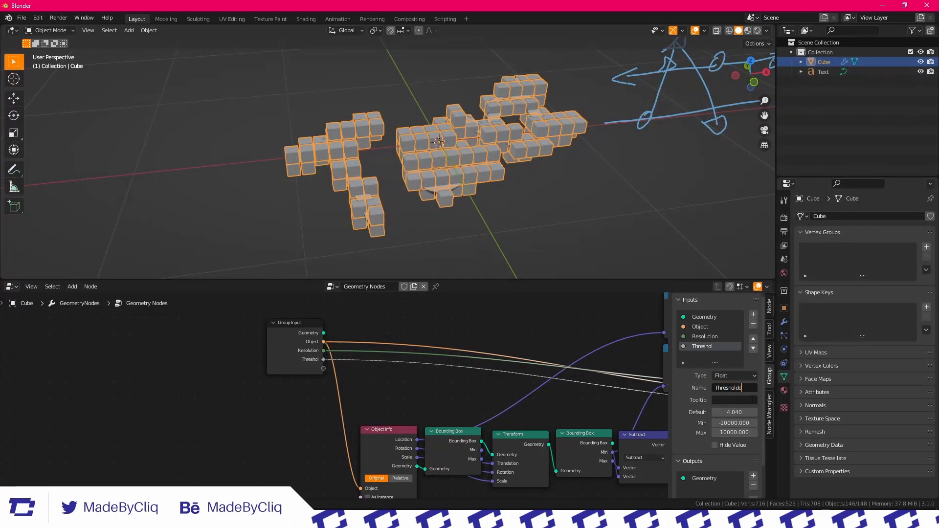
pyautogui.scroll(-5, 559, 327)
# Examine the voxelised text in the viewport and the node group's incoming connections
pyautogui.scroll(-3, 526, 189)
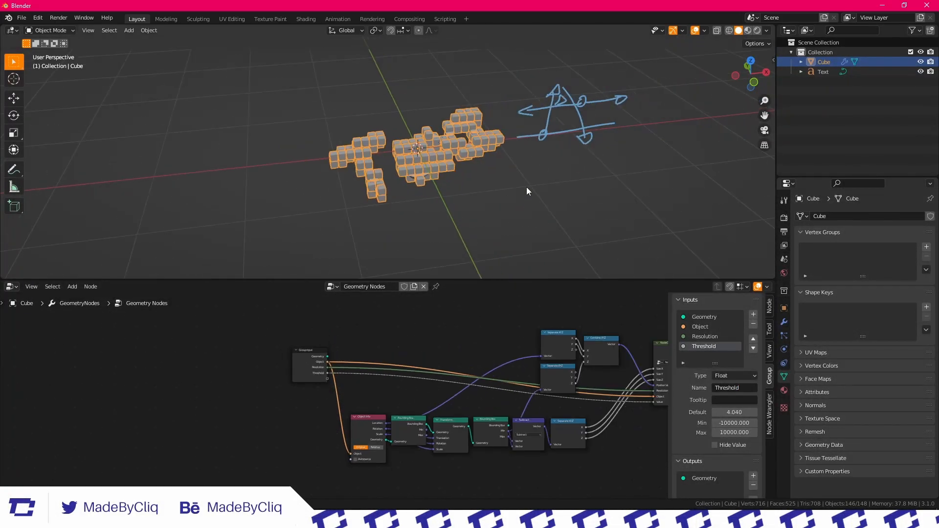
pyautogui.click(527, 189)
pyautogui.scroll(5, 427, 158)
pyautogui.moveTo(427, 157)
pyautogui.mouseDown(button='middle')
pyautogui.moveTo(437, 123)
pyautogui.moveTo(462, 174)
pyautogui.moveTo(453, 149)
pyautogui.moveTo(465, 142)
pyautogui.mouseUp(button='middle')
pyautogui.scroll(-4, 462, 174)
pyautogui.scroll(4, 468, 360)
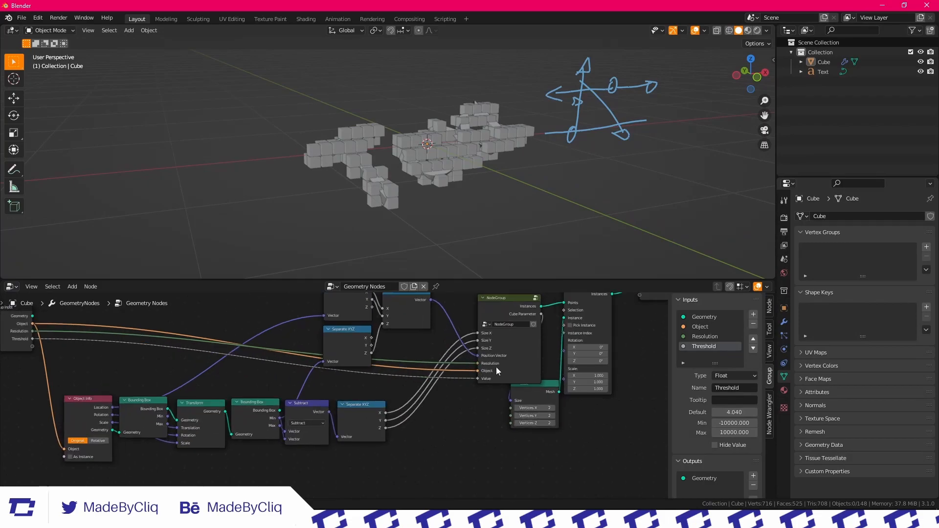
pyautogui.moveTo(496, 387); pyautogui.dragTo(405, 424, button='middle')
pyautogui.scroll(7, 406, 424)
pyautogui.scroll(-4, 426, 416)
pyautogui.scroll(-4, 494, 166)
pyautogui.moveTo(508, 156); pyautogui.dragTo(494, 188, button='middle')
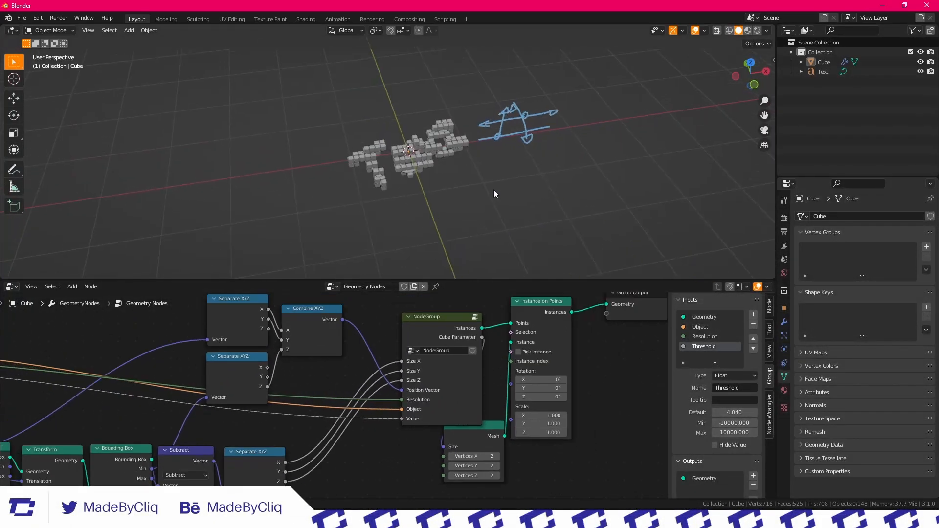
pyautogui.scroll(4, 495, 188)
# Select the voxel object and switch the node area to the Shader Editor
pyautogui.click(430, 185)
pyautogui.click(10, 286)
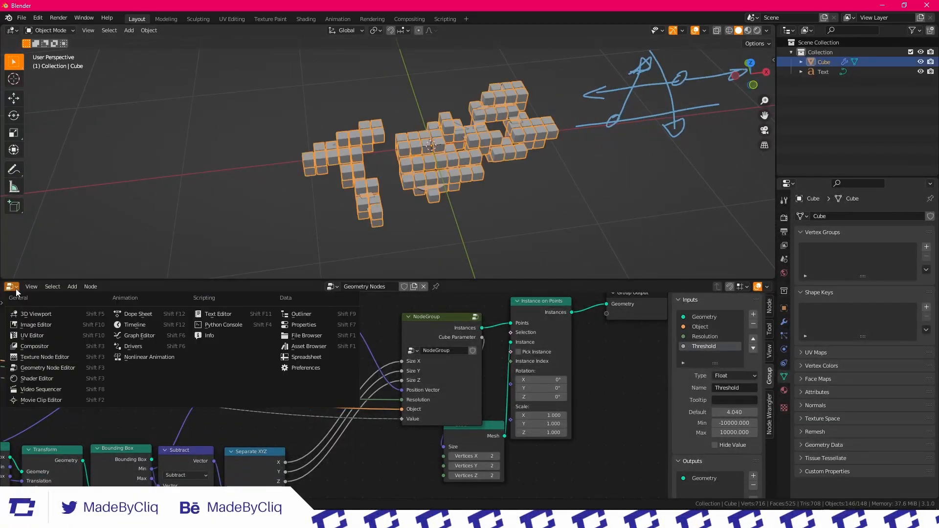
pyautogui.click(37, 379)
pyautogui.click(412, 173)
pyautogui.click(456, 153)
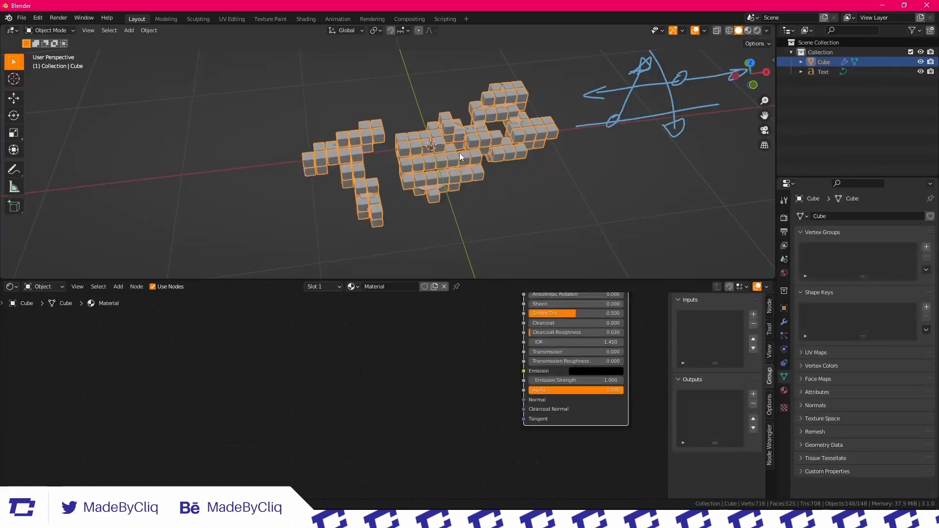
pyautogui.moveTo(654, 245); pyautogui.dragTo(654, 241, button='middle')
# Set the voxel object's Geometry Nodes modifier to Resolution 14 and Threshold 2.333
pyautogui.click(785, 323)
pyautogui.moveTo(874, 274)
pyautogui.mouseDown()
pyautogui.moveTo(920, 274)
pyautogui.moveTo(883, 286)
pyautogui.moveTo(861, 286)
pyautogui.moveTo(910, 286)
pyautogui.moveTo(869, 286)
pyautogui.moveTo(871, 274)
pyautogui.moveTo(857, 274)
pyautogui.moveTo(876, 274)
pyautogui.mouseUp()
pyautogui.click(526, 186)
pyautogui.scroll(5, 525, 187)
pyautogui.scroll(-5, 438, 132)
pyautogui.scroll(-4, 484, 323)
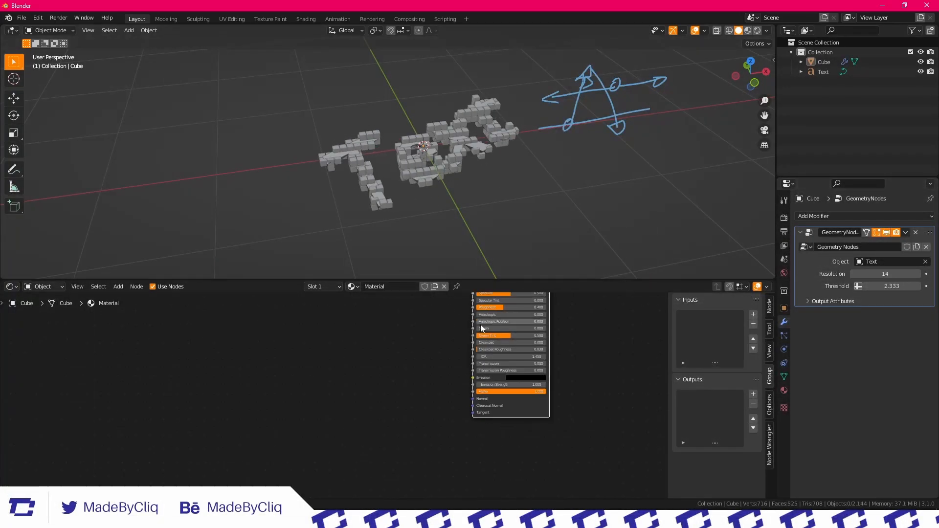
# Switch the node area back to the Geometry Node Editor
pyautogui.click(11, 286)
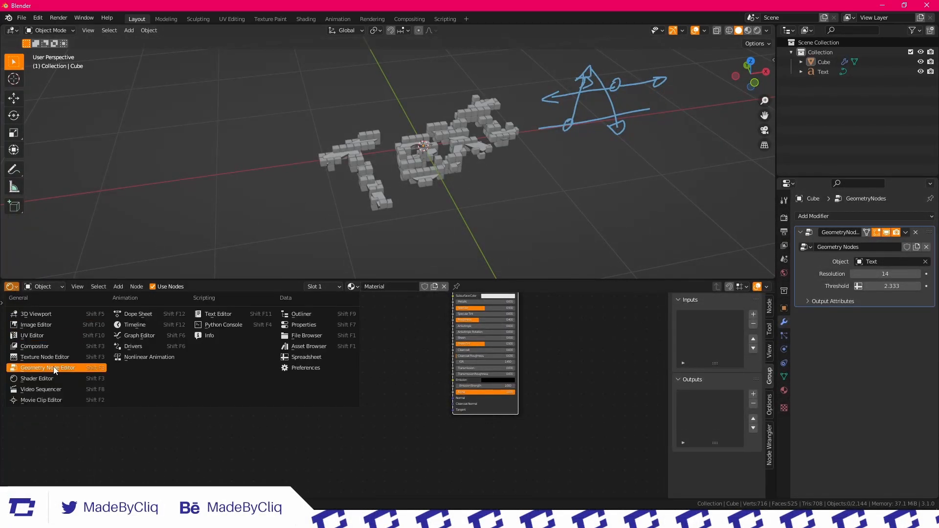
pyautogui.click(54, 370)
pyautogui.scroll(-2, 536, 391)
pyautogui.scroll(2, 513, 373)
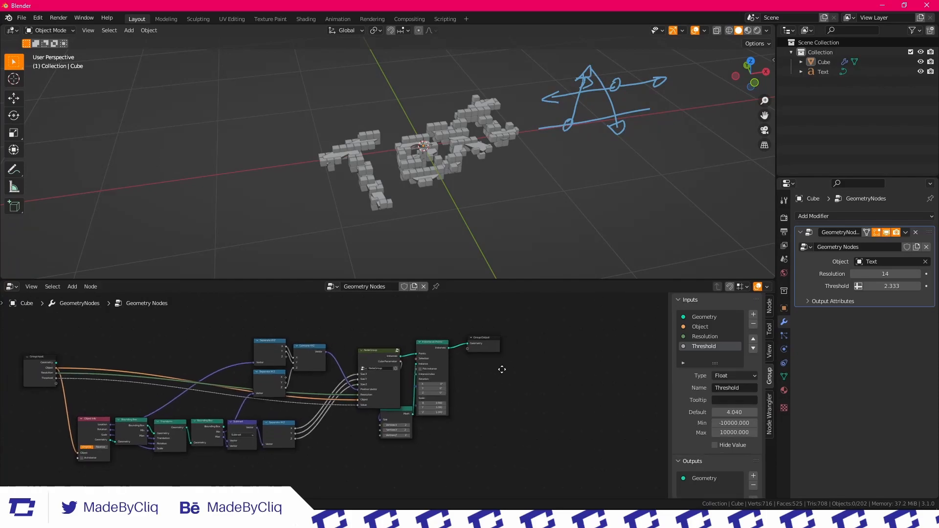
# Look over the parent node tree from the Group Input to the Cube and Instance on Points nodes
pyautogui.scroll(4, 308, 354)
pyautogui.scroll(3, 309, 354)
pyautogui.moveTo(309, 354); pyautogui.dragTo(455, 364, button='middle')
pyautogui.moveTo(352, 397); pyautogui.dragTo(317, 407)
pyautogui.scroll(-3, 314, 383)
pyautogui.moveTo(314, 383); pyautogui.dragTo(288, 414, button='middle')
pyautogui.moveTo(362, 393); pyautogui.dragTo(352, 364, button='middle')
pyautogui.scroll(3, 304, 402)
pyautogui.moveTo(263, 425); pyautogui.dragTo(279, 435)
pyautogui.scroll(-3, 357, 407)
pyautogui.moveTo(399, 387); pyautogui.dragTo(479, 384, button='middle')
pyautogui.scroll(-4, 304, 365)
pyautogui.moveTo(303, 363); pyautogui.dragTo(270, 349, button='middle')
pyautogui.scroll(1, 264, 350)
pyautogui.moveTo(119, 350); pyautogui.dragTo(112, 352)
pyautogui.moveTo(314, 405); pyautogui.dragTo(308, 363, button='middle')
# Duplicate the Object Info node and place the copy below the Cube node
pyautogui.moveTo(157, 375); pyautogui.dragTo(172, 376)
pyautogui.hotkey('shift', 'd')
pyautogui.click(509, 434)
pyautogui.scroll(-2, 511, 435)
pyautogui.moveTo(511, 435)
pyautogui.mouseDown(button='middle')
pyautogui.moveTo(493, 428)
pyautogui.moveTo(511, 423)
pyautogui.mouseUp(button='middle')
# Expose the duplicated Object Info node's Object on the Group Input and name the new input Instancing Object
pyautogui.moveTo(366, 407); pyautogui.dragTo(179, 327)
pyautogui.click(177, 328)
pyautogui.click(701, 356)
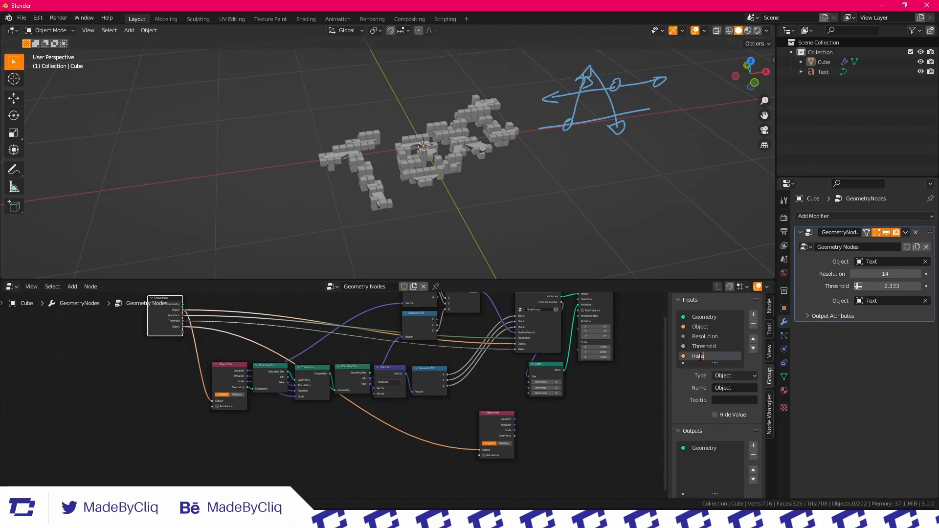
pyautogui.press('Return')
# Disconnect the Cube node from the Cube Parameter output and from the Instance on Points node
pyautogui.moveTo(549, 386); pyautogui.dragTo(430, 390, button='middle')
pyautogui.scroll(2, 430, 389)
pyautogui.moveTo(460, 348); pyautogui.dragTo(427, 377, button='middle')
pyautogui.scroll(1, 426, 376)
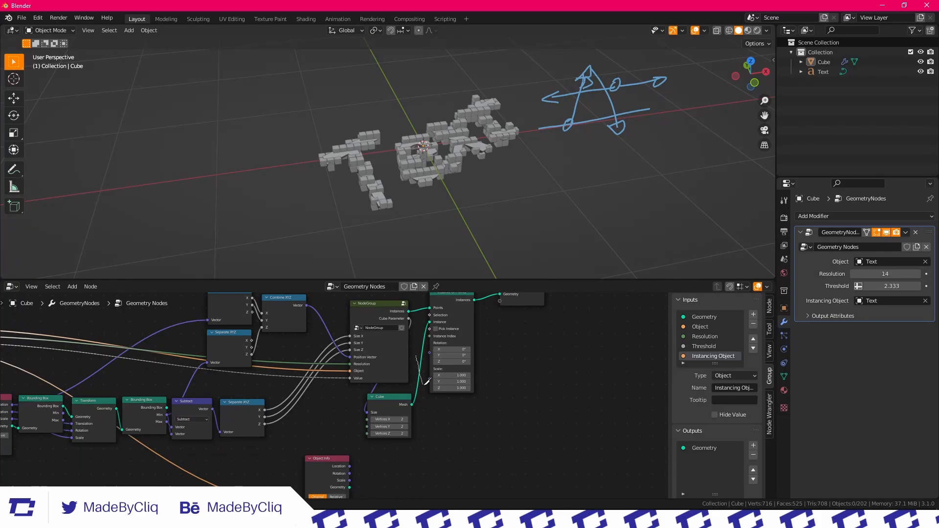
pyautogui.keyDown('ctrl'); pyautogui.moveTo(425, 384); pyautogui.dragTo(426, 386, button='right'); pyautogui.keyUp('ctrl')
pyautogui.scroll(4, 428, 367)
pyautogui.moveTo(422, 385); pyautogui.dragTo(406, 401, button='middle')
pyautogui.moveTo(408, 412); pyautogui.dragTo(516, 434)
pyautogui.keyDown('ctrl'); pyautogui.moveTo(431, 348); pyautogui.dragTo(429, 352, button='right'); pyautogui.keyUp('ctrl')
pyautogui.moveTo(512, 442)
pyautogui.mouseDown()
pyautogui.moveTo(355, 410)
pyautogui.moveTo(384, 410)
pyautogui.mouseUp()
# Move the second Object Info node directly beneath the disconnected Cube node
pyautogui.scroll(-2, 391, 410)
pyautogui.moveTo(327, 495); pyautogui.dragTo(299, 439, button='middle')
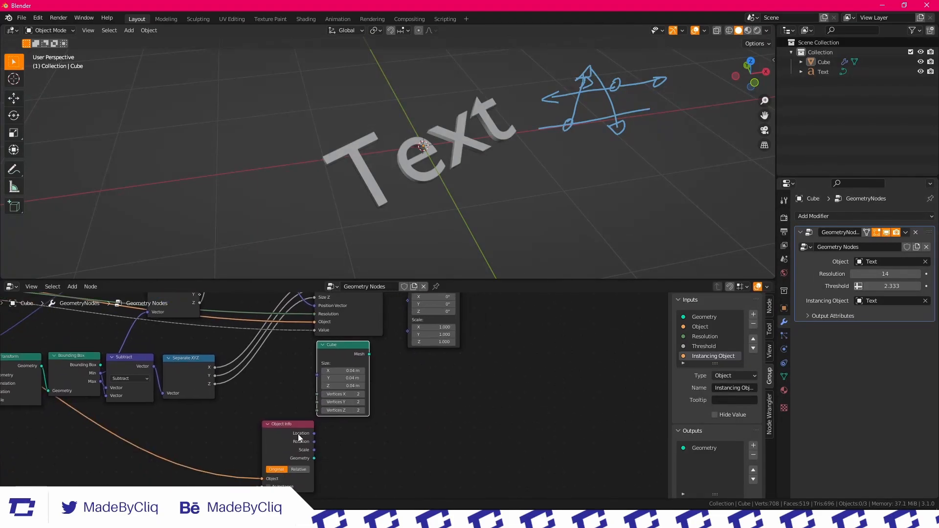
pyautogui.moveTo(299, 437); pyautogui.dragTo(339, 445)
# Add a new mesh cube to the scene
pyautogui.moveTo(470, 206); pyautogui.dragTo(459, 161, button='middle')
pyautogui.hotkey('shift', 'a')
pyautogui.moveTo(459, 164)
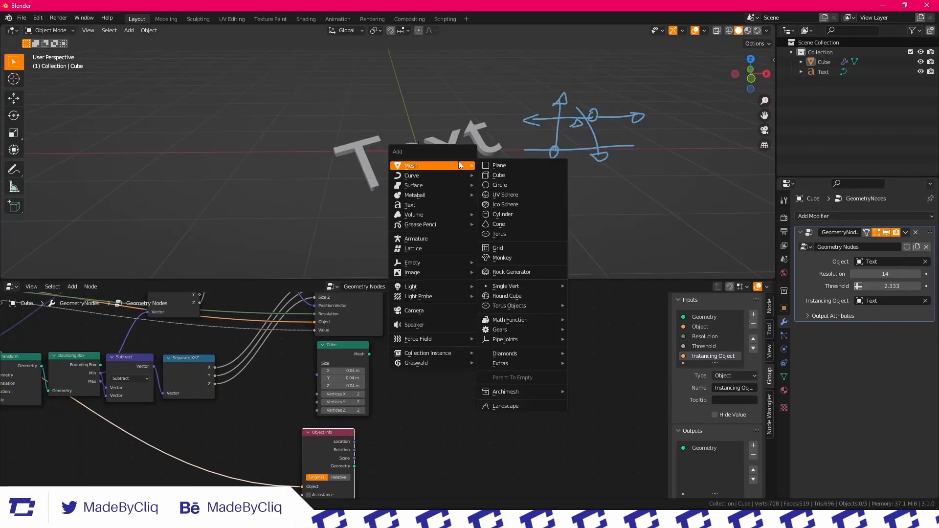
pyautogui.click(520, 175)
pyautogui.click(832, 215)
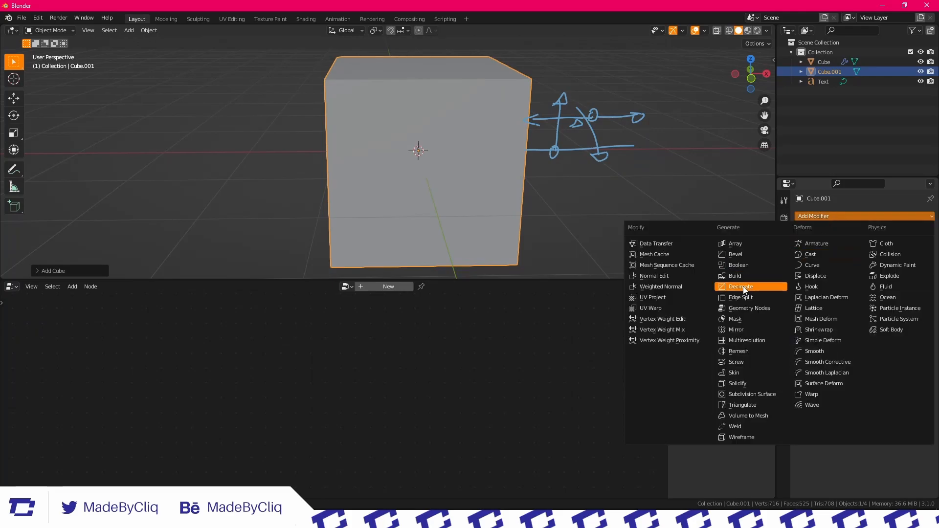
# Bevel all edges of the new cube in Edit Mode and return to Object Mode
pyautogui.moveTo(561, 157); pyautogui.dragTo(510, 157, button='middle')
pyautogui.press('Tab')
pyautogui.press('2')
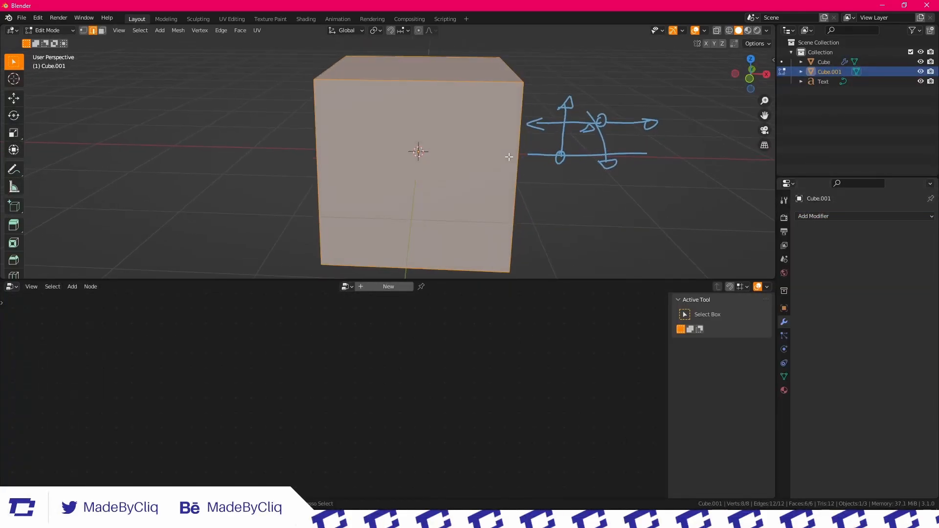
pyautogui.hotkey('ctrl', 'b')
pyautogui.click(546, 170)
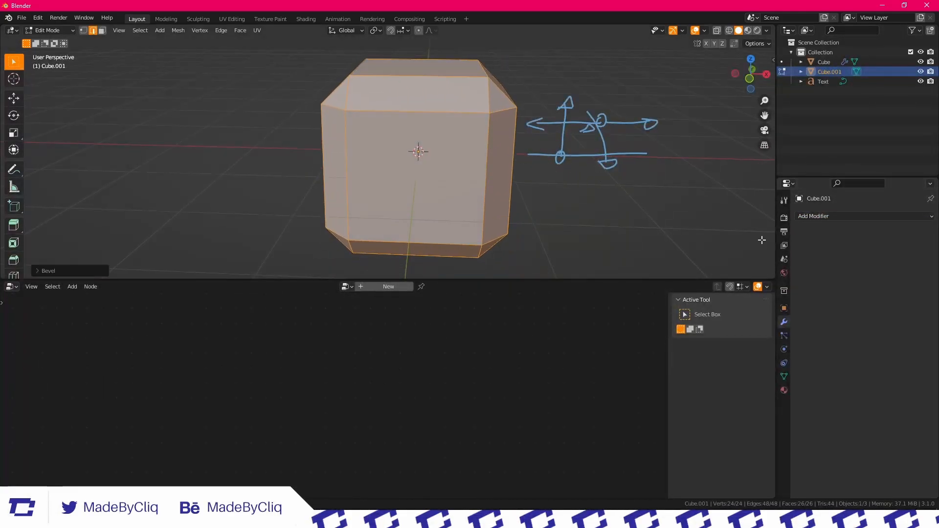
pyautogui.press('Tab')
# Hide the bevelled cube in the viewport and select the voxel generator object Cube
pyautogui.click(921, 72)
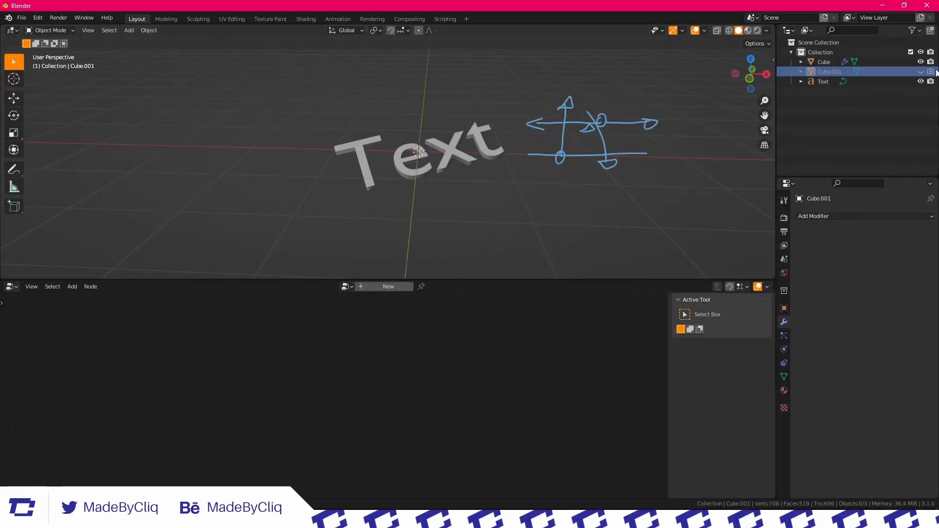
pyautogui.click(473, 159)
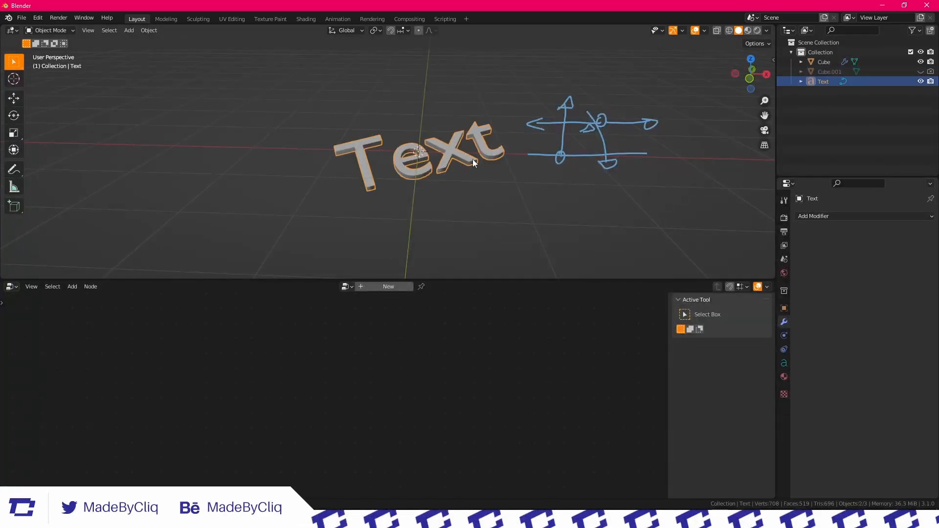
pyautogui.click(826, 58)
# Set the modifier's Instancing Object to Cube.001
pyautogui.scroll(-3, 465, 382)
pyautogui.moveTo(466, 382); pyautogui.dragTo(480, 345, button='middle')
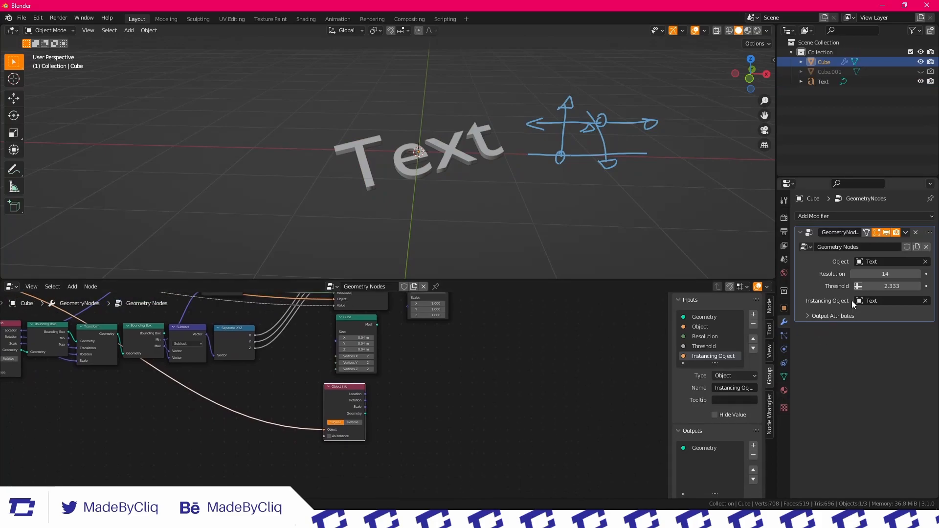
pyautogui.click(874, 300)
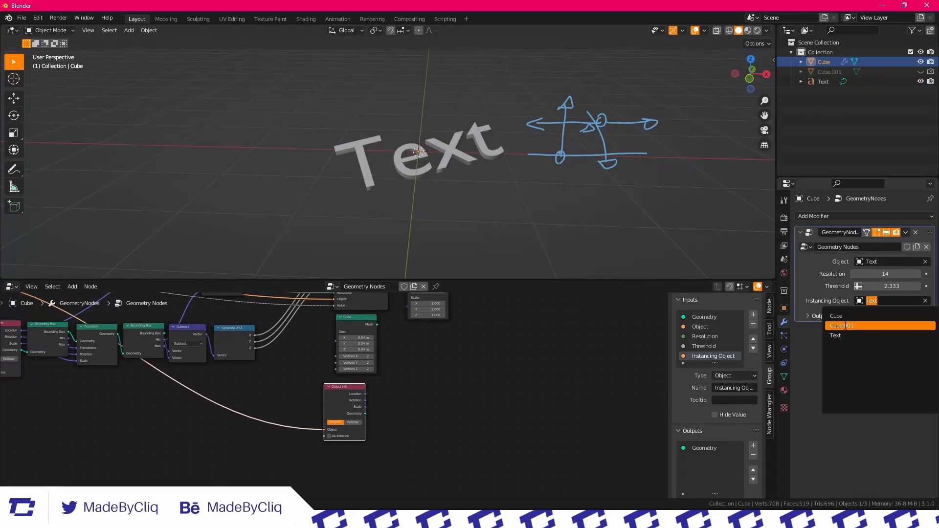
pyautogui.click(850, 325)
# Connect the second Object Info node's Geometry output to the Instance input of Instance on Points
pyautogui.moveTo(398, 375); pyautogui.dragTo(335, 413, button='middle')
pyautogui.scroll(1, 335, 413)
pyautogui.scroll(-1, 304, 425)
pyautogui.moveTo(296, 451); pyautogui.dragTo(335, 330)
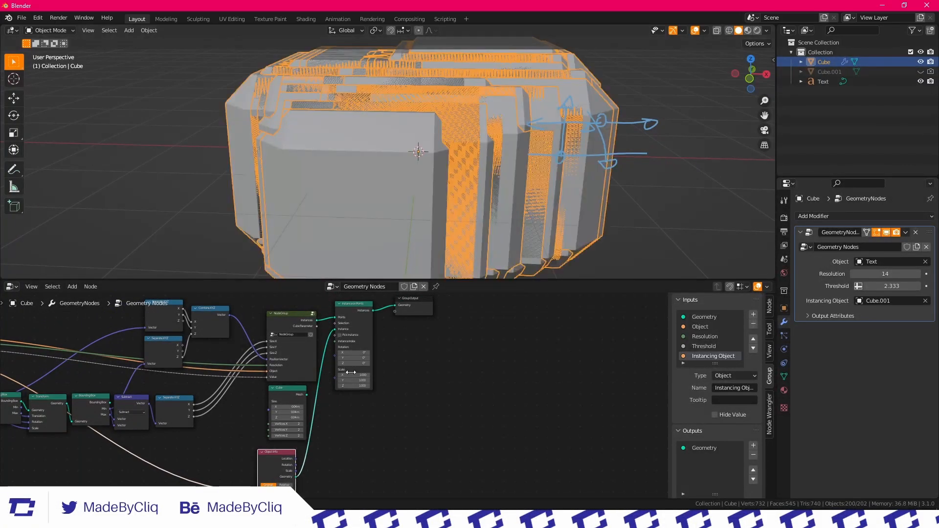
# Set the Instance on Points scale to 0.040 on X, Y and Z and inspect the bevelled voxels up close
pyautogui.moveTo(351, 375); pyautogui.dragTo(304, 386)
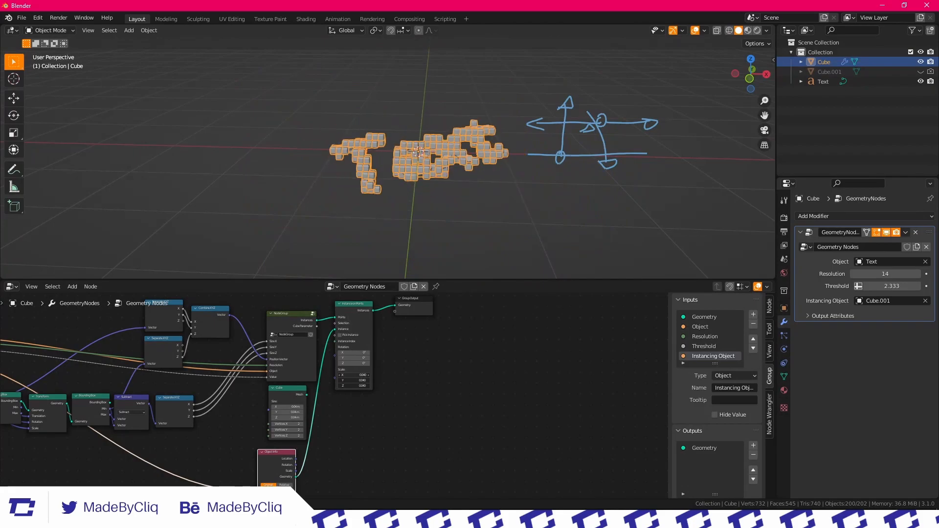
pyautogui.click(453, 111)
pyautogui.scroll(10, 402, 148)
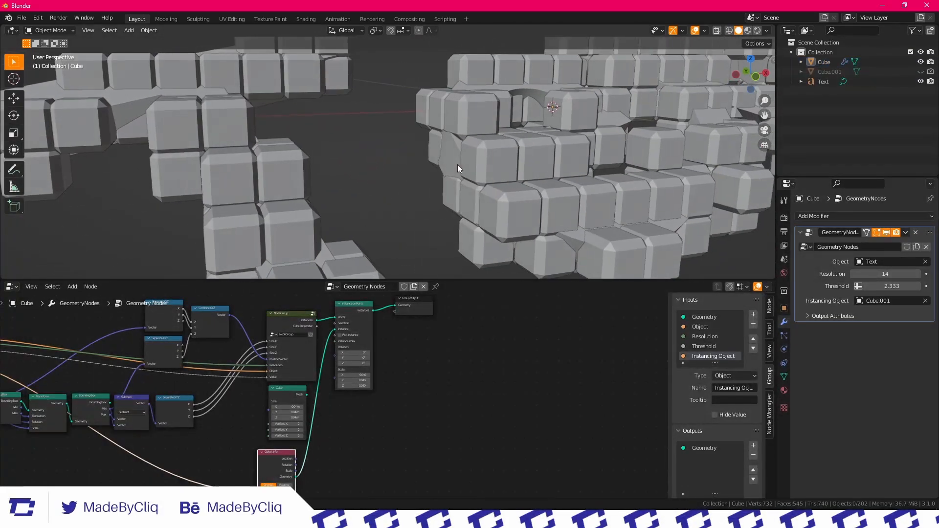
pyautogui.scroll(4, 386, 383)
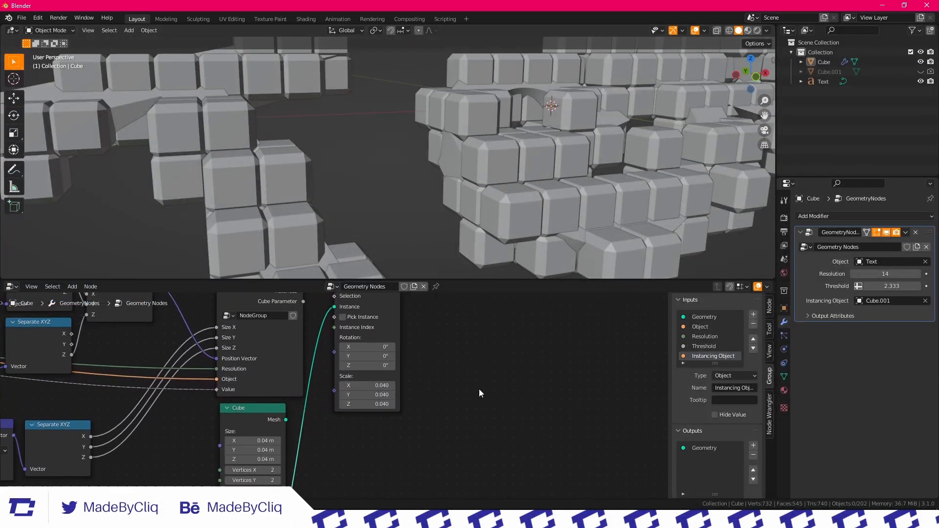
# Move the second Object Info node farther left of the Cube node to make room
pyautogui.scroll(-5, 416, 391)
pyautogui.moveTo(352, 447); pyautogui.dragTo(403, 405, button='middle')
pyautogui.press('g')
pyautogui.click(443, 382)
pyautogui.click(443, 382)
# Add a Random Value node and connect its Value to the Scale of Instance on Points
pyautogui.hotkey('shift', 'a')
pyautogui.click(355, 294)
pyautogui.write('RAND')
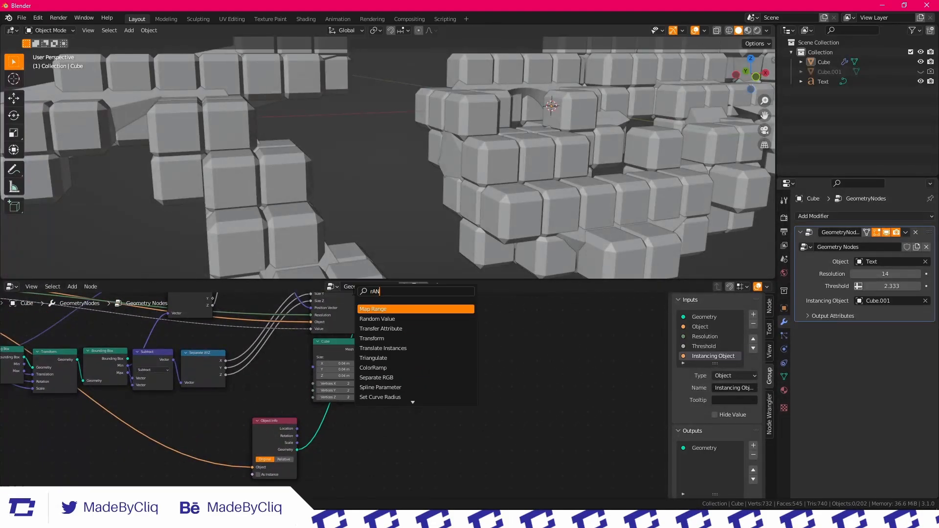
pyautogui.press('Return')
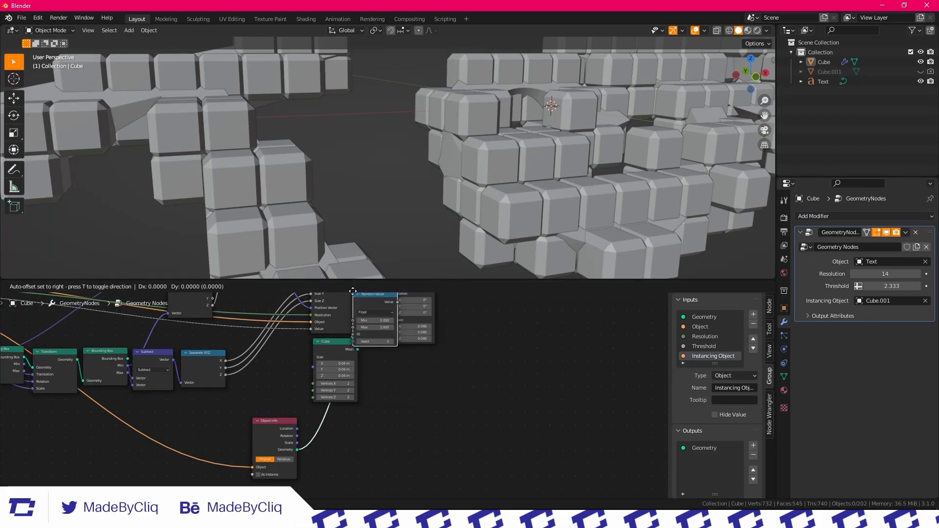
pyautogui.moveTo(391, 337); pyautogui.dragTo(392, 333)
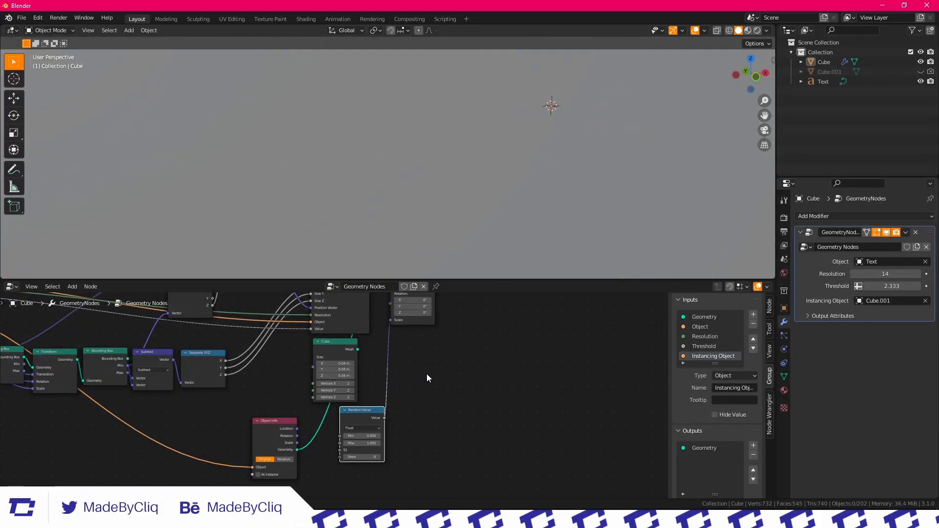
# Set the Random Value node's maximum to 0.040 and inspect the randomly scaled voxels around the text
pyautogui.scroll(2, 355, 382)
pyautogui.moveTo(351, 406); pyautogui.dragTo(310, 405)
pyautogui.scroll(-7, 470, 115)
pyautogui.moveTo(469, 116); pyautogui.dragTo(442, 119, button='middle')
pyautogui.scroll(7, 442, 119)
pyautogui.scroll(-6, 435, 127)
pyautogui.scroll(3, 430, 145)
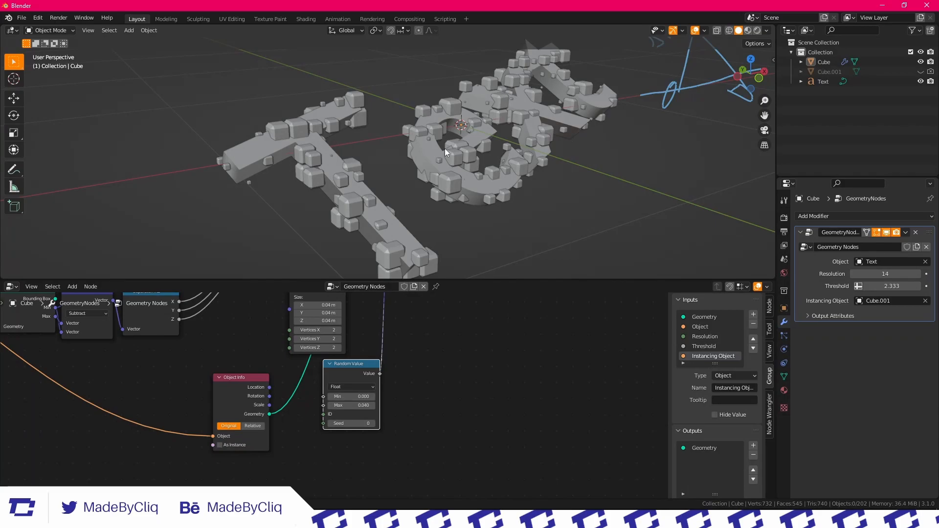
pyautogui.scroll(-6, 479, 336)
pyautogui.moveTo(479, 337); pyautogui.dragTo(351, 389, button='middle')
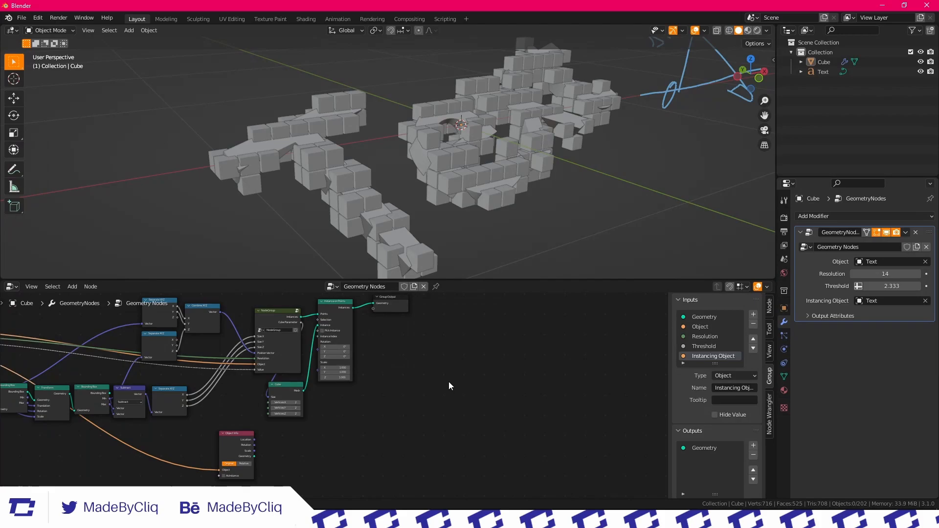
# Add a Set Material node on the link between Instance on Points and Group Output
pyautogui.moveTo(448, 381); pyautogui.dragTo(415, 417, button='middle')
pyautogui.scroll(-2, 354, 392)
pyautogui.scroll(4, 341, 403)
pyautogui.moveTo(341, 404); pyautogui.dragTo(319, 447, button='middle')
pyautogui.hotkey('shift', 'a')
pyautogui.click(315, 298)
pyautogui.write('set')
pyautogui.click(346, 336)
pyautogui.click(319, 384)
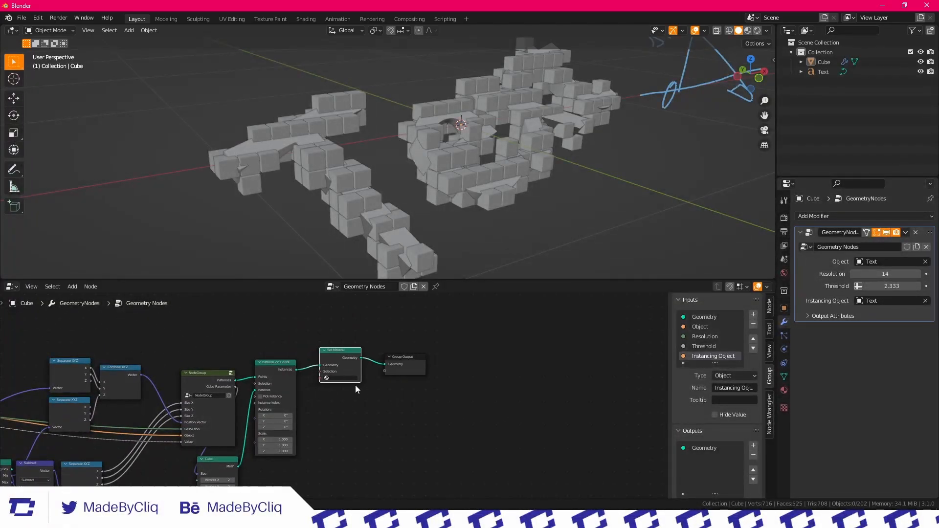
# Assign the existing material named Material in the Set Material node
pyautogui.scroll(1, 362, 389)
pyautogui.click(345, 379)
pyautogui.click(352, 389)
pyautogui.scroll(-5, 535, 203)
pyautogui.moveTo(475, 184); pyautogui.dragTo(468, 163, button='middle')
pyautogui.scroll(5, 468, 162)
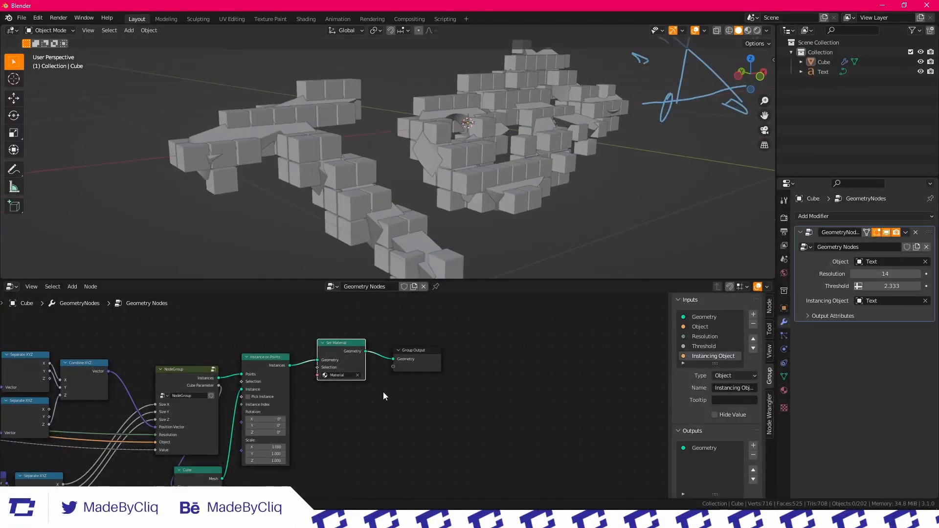
# Open the NodeGroup to edit its internal nodes
pyautogui.scroll(5, 335, 391)
pyautogui.moveTo(171, 371); pyautogui.dragTo(368, 347, button='middle')
pyautogui.scroll(1, 313, 374)
pyautogui.click(309, 386)
pyautogui.press('Tab')
pyautogui.scroll(-6, 309, 388)
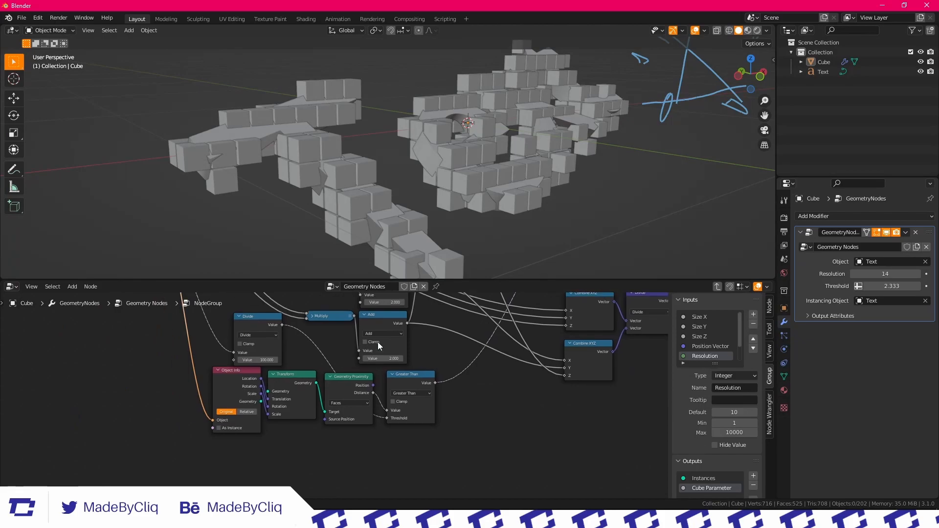
# Try rewiring the X, Y and Z inputs of the lower Combine XYZ from the Add nodes to the Multiply nodes
pyautogui.scroll(4, 402, 327)
pyautogui.moveTo(409, 321); pyautogui.dragTo(279, 361, button='middle')
pyautogui.scroll(5, 403, 181)
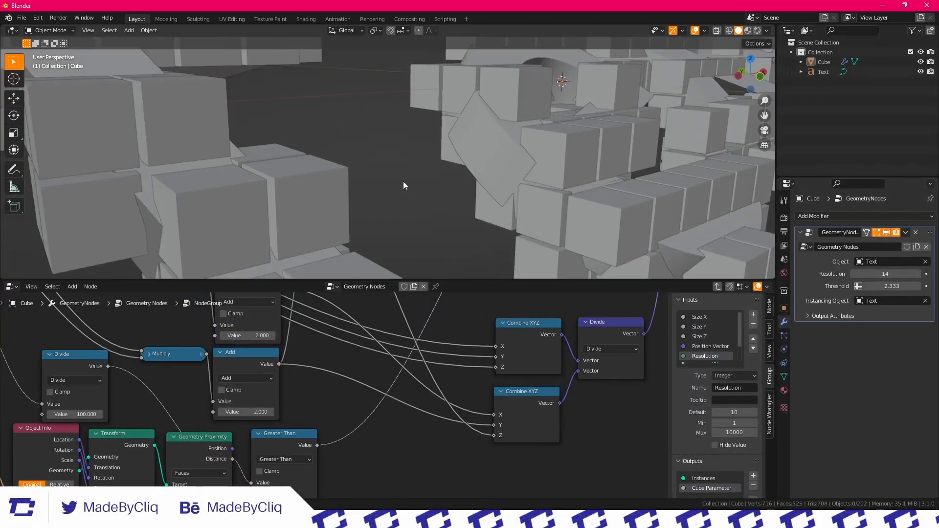
pyautogui.moveTo(508, 392); pyautogui.dragTo(502, 402, button='middle')
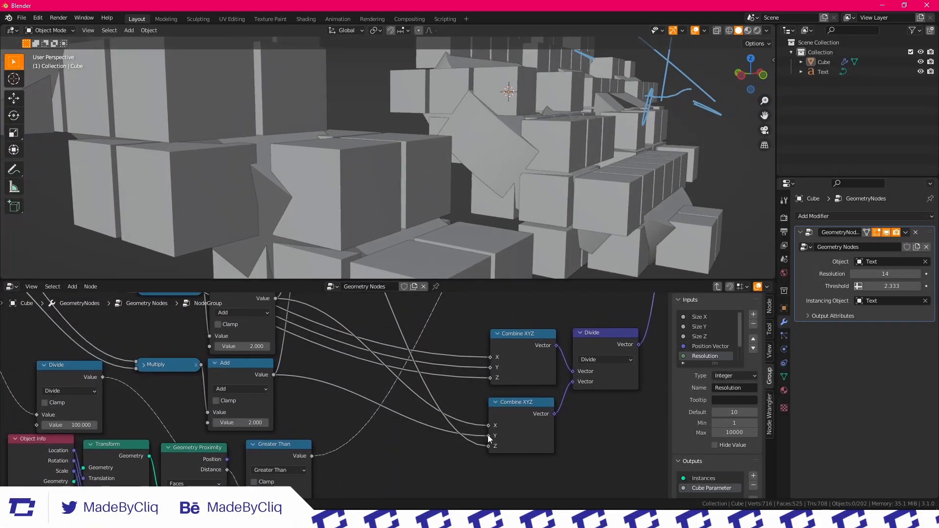
pyautogui.moveTo(488, 435); pyautogui.dragTo(374, 415)
pyautogui.moveTo(489, 432); pyautogui.dragTo(436, 445)
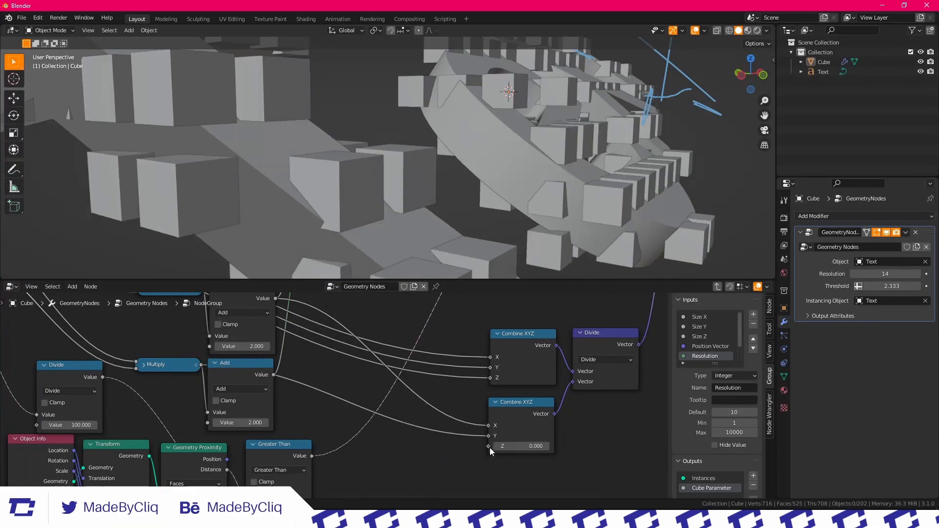
pyautogui.scroll(-7, 339, 400)
pyautogui.moveTo(441, 415); pyautogui.dragTo(432, 457, button='middle')
pyautogui.moveTo(412, 468); pyautogui.dragTo(254, 324)
pyautogui.moveTo(356, 439); pyautogui.dragTo(309, 377, button='middle')
pyautogui.scroll(3, 326, 396)
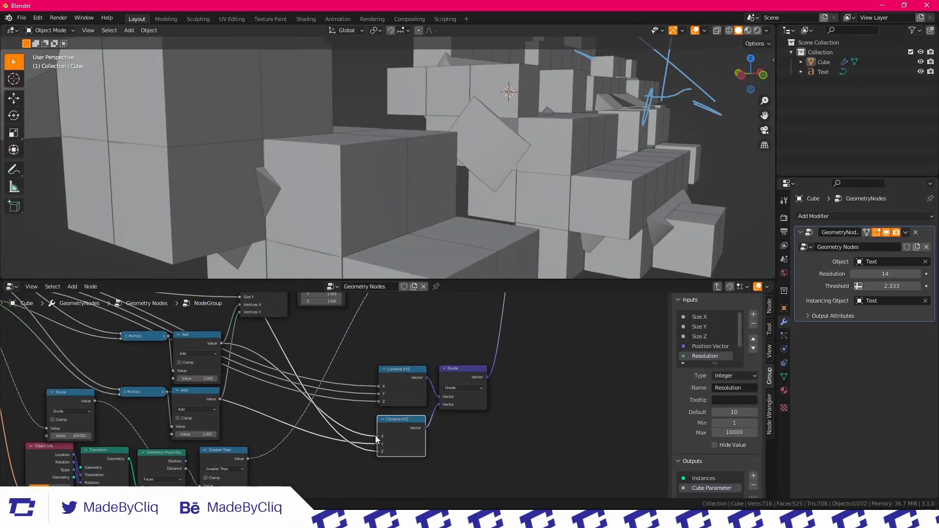
pyautogui.moveTo(359, 428); pyautogui.dragTo(377, 436)
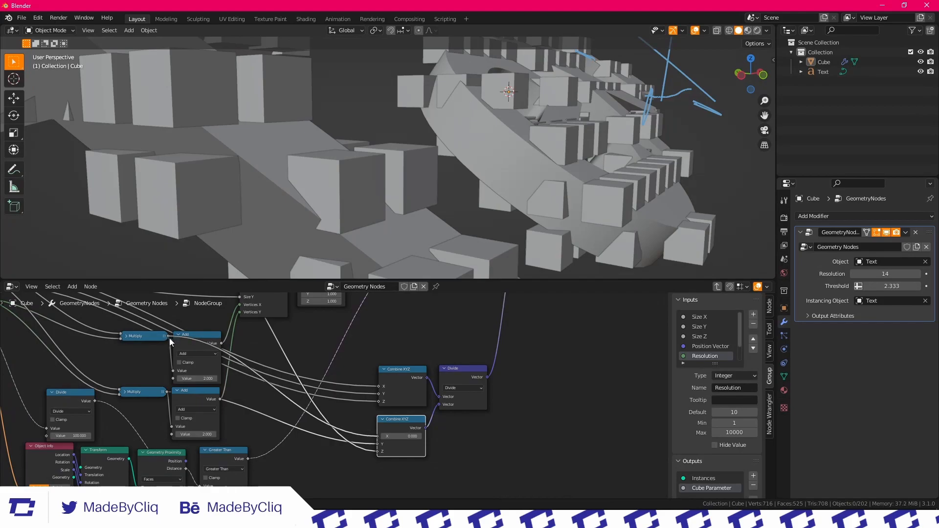
pyautogui.scroll(4, 440, 403)
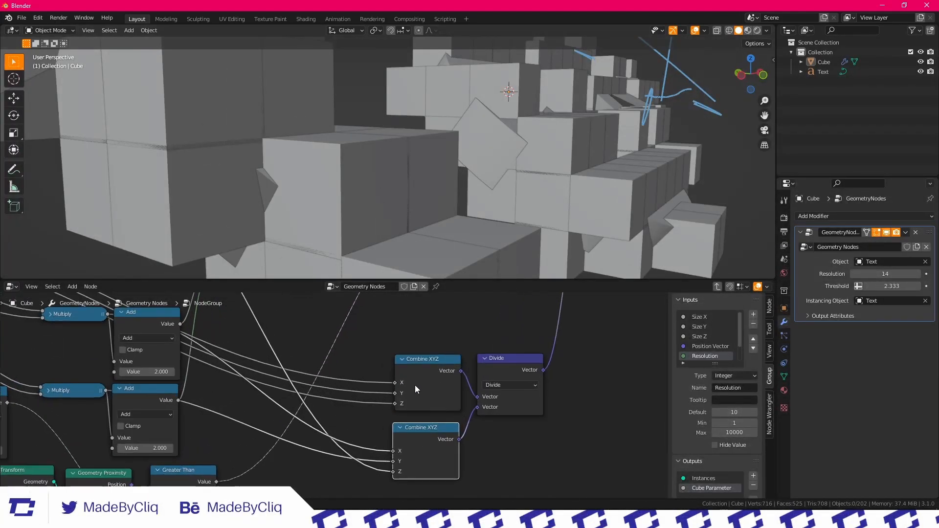
# Inspect the resized voxels, then undo the rewiring of the lower Combine XYZ while keeping its Y input connected
pyautogui.scroll(4, 328, 122)
pyautogui.moveTo(328, 122); pyautogui.dragTo(395, 170, button='middle')
pyautogui.scroll(-4, 355, 132)
pyautogui.scroll(-5, 357, 137)
pyautogui.scroll(2, 395, 167)
pyautogui.click(554, 458)
pyautogui.hotkey('ctrl', 'z')
pyautogui.hotkey('ctrl', 'z')
pyautogui.hotkey('ctrl', 'z')
pyautogui.hotkey('ctrl', 'z')
pyautogui.hotkey('ctrl', 'z')
pyautogui.hotkey('ctrl', 'z')
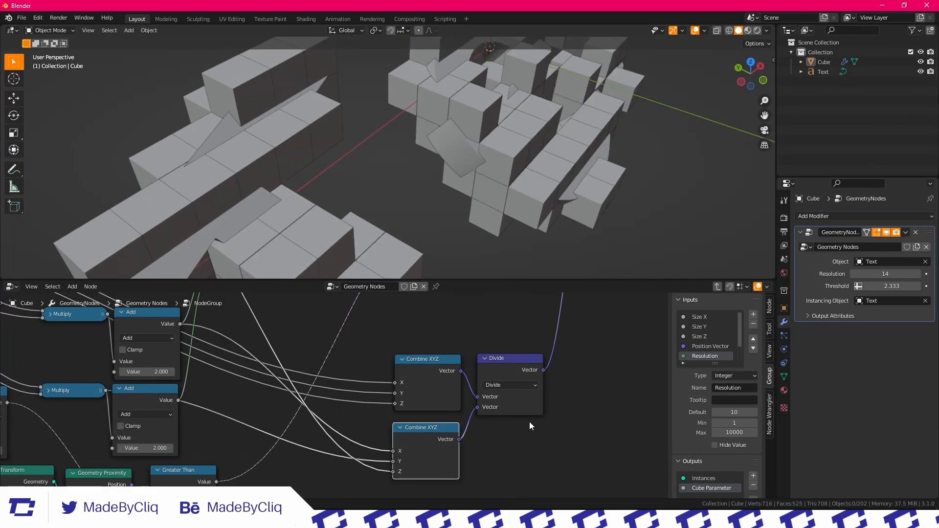
pyautogui.scroll(-3, 372, 204)
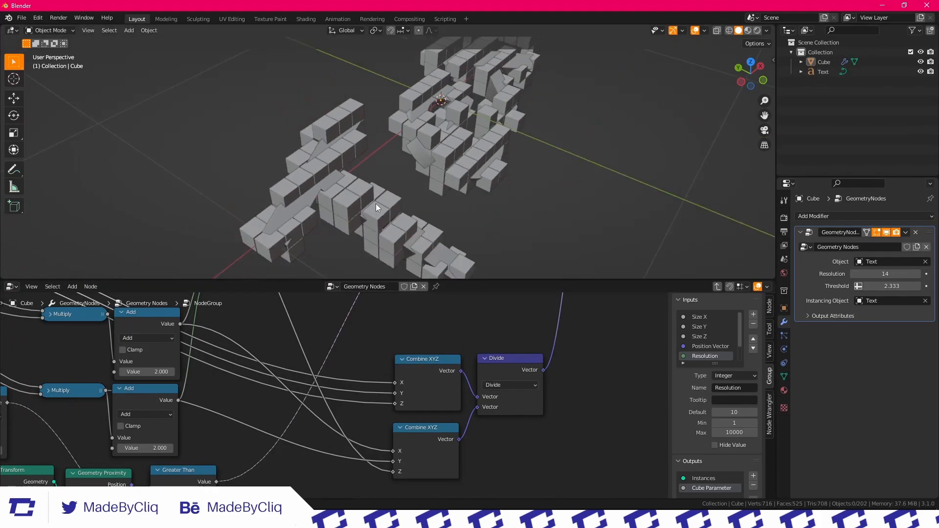
pyautogui.moveTo(388, 267); pyautogui.dragTo(365, 188, button='middle')
pyautogui.scroll(5, 355, 158)
pyautogui.hotkey('ctrl', 'z')
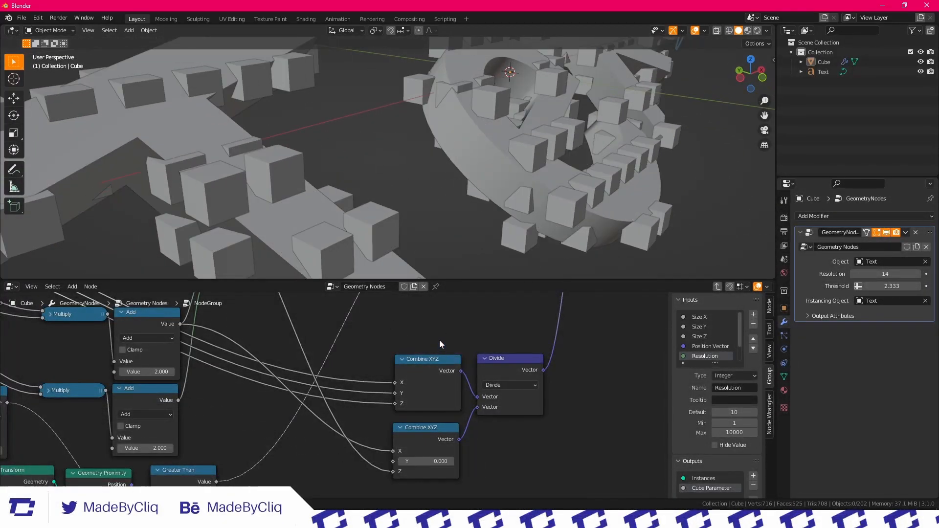
pyautogui.hotkey('ctrl', 'shift', 'z')
# Disable the Text object in renders and temporarily hide it in the viewport to view the voxels alone
pyautogui.moveTo(386, 145); pyautogui.dragTo(439, 169, button='middle')
pyautogui.scroll(-4, 381, 156)
pyautogui.scroll(2, 447, 143)
pyautogui.click(930, 72)
pyautogui.scroll(-2, 489, 128)
pyautogui.scroll(1, 484, 146)
pyautogui.click(921, 72)
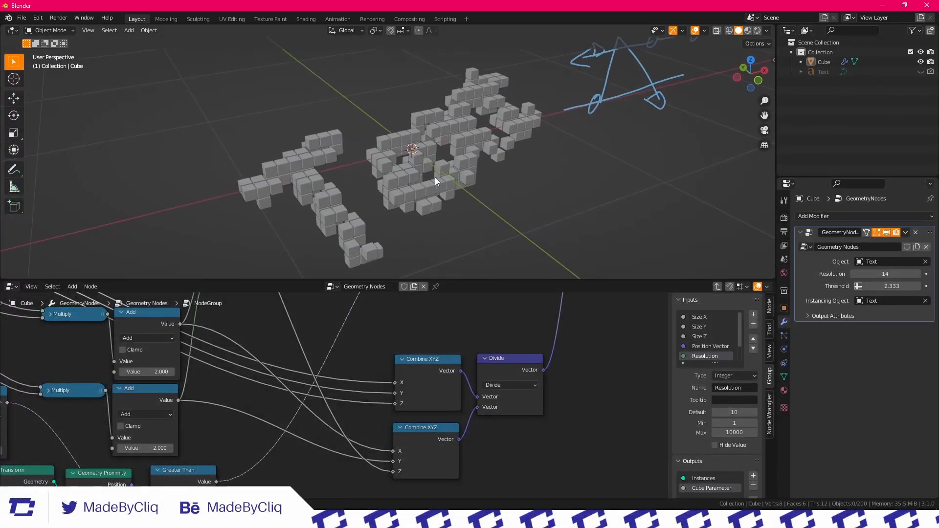
pyautogui.click(921, 72)
# Try moving the Text object across the scene to test how the voxels follow it
pyautogui.click(434, 150)
pyautogui.click(433, 160)
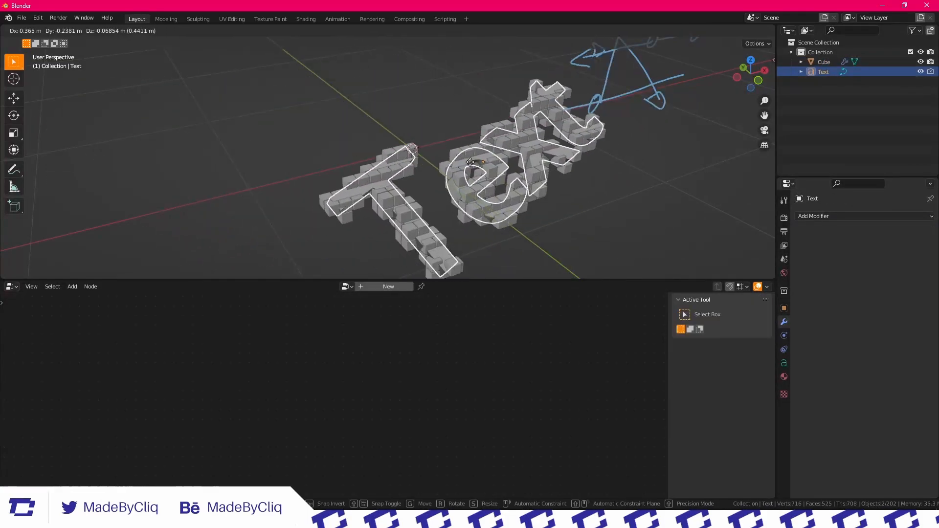
pyautogui.click(630, 165)
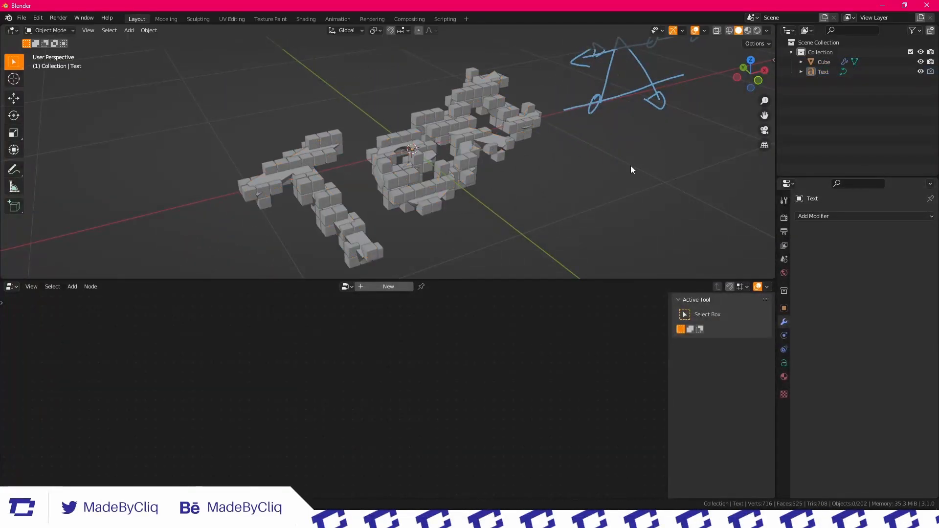
pyautogui.scroll(-2, 630, 166)
pyautogui.moveTo(538, 131); pyautogui.dragTo(533, 160, button='middle')
pyautogui.scroll(2, 533, 160)
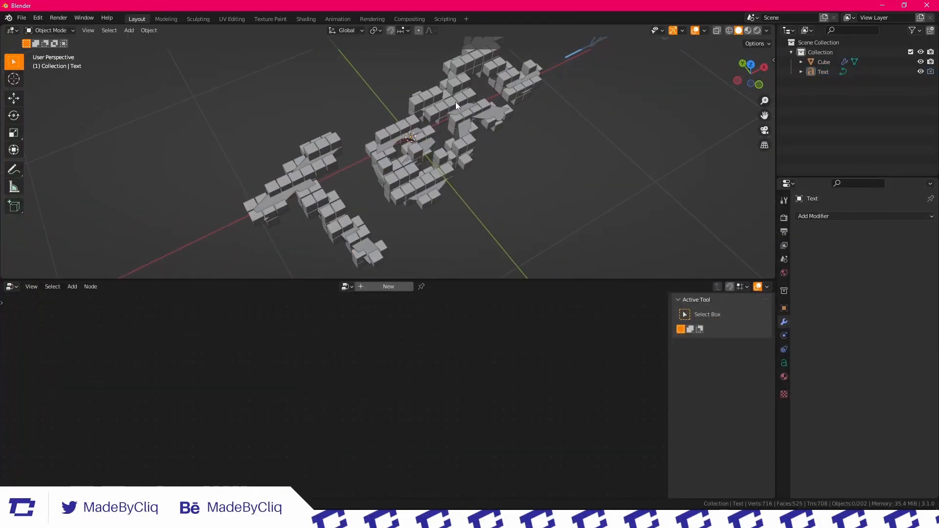
# Select the voxel Cube object, set its Resolution to 50 and Threshold to 2.353, and inspect the finer voxels
pyautogui.click(456, 103)
pyautogui.click(555, 202)
pyautogui.moveTo(555, 202); pyautogui.dragTo(550, 188, button='middle')
pyautogui.scroll(-5, 375, 392)
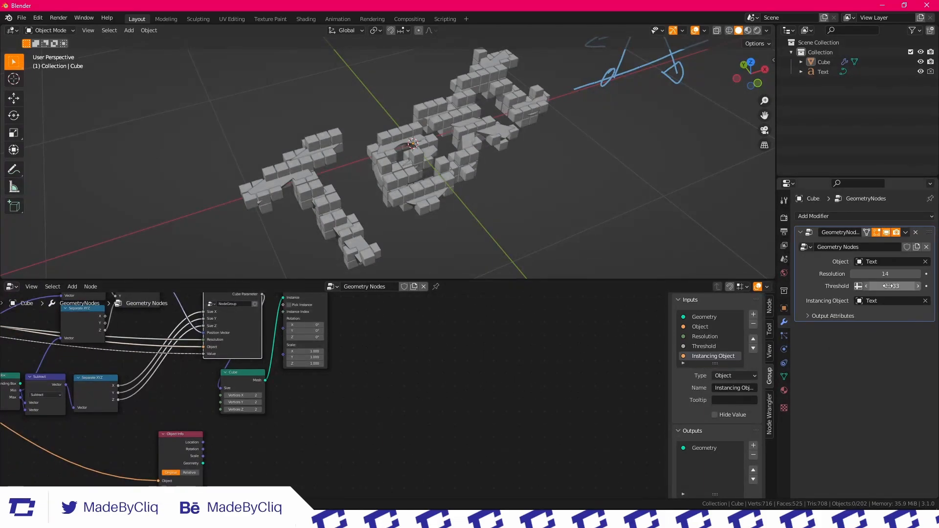
pyautogui.moveTo(891, 275); pyautogui.dragTo(911, 275)
pyautogui.scroll(-5, 394, 128)
pyautogui.moveTo(393, 127); pyautogui.dragTo(380, 109, button='middle')
pyautogui.scroll(5, 350, 89)
pyautogui.scroll(-5, 409, 137)
pyautogui.scroll(5, 460, 91)
pyautogui.scroll(-5, 336, 124)
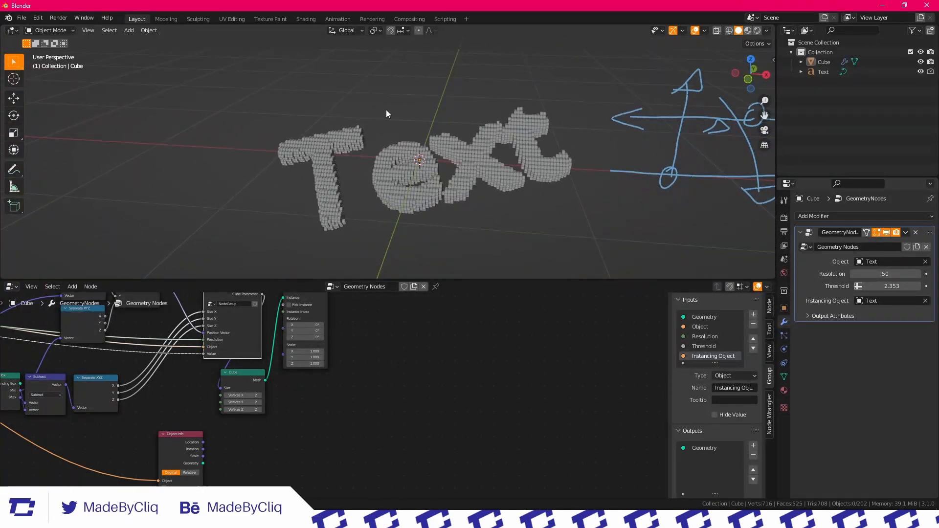